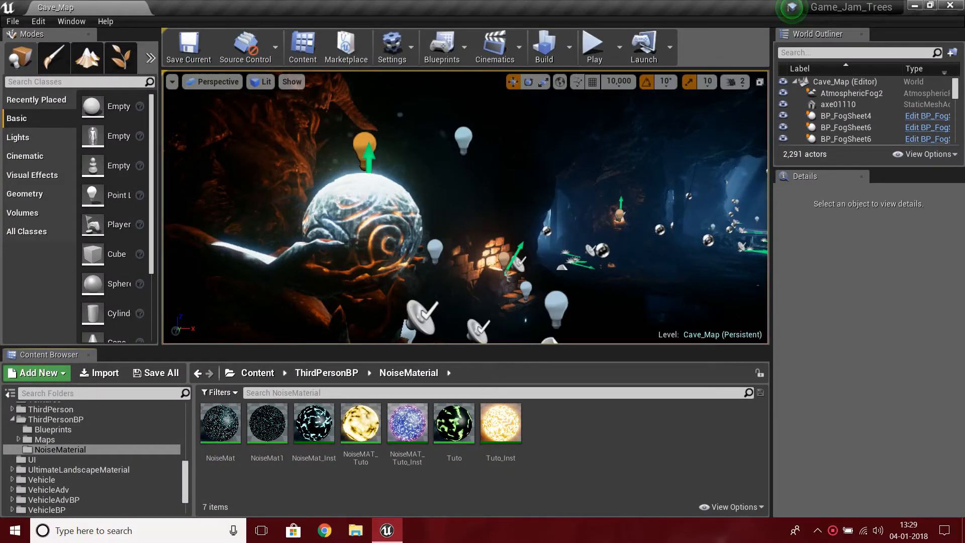
Open the ThirdPersonExampleMap level from the Maps folder of ThirdPersonBP
right_click_drag(465, 207, 508, 252)
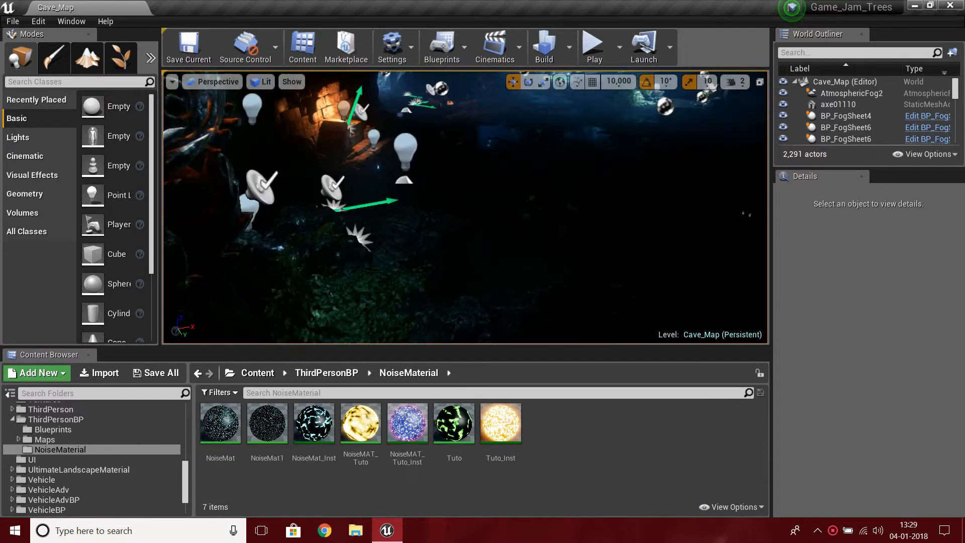
left_click(326, 373)
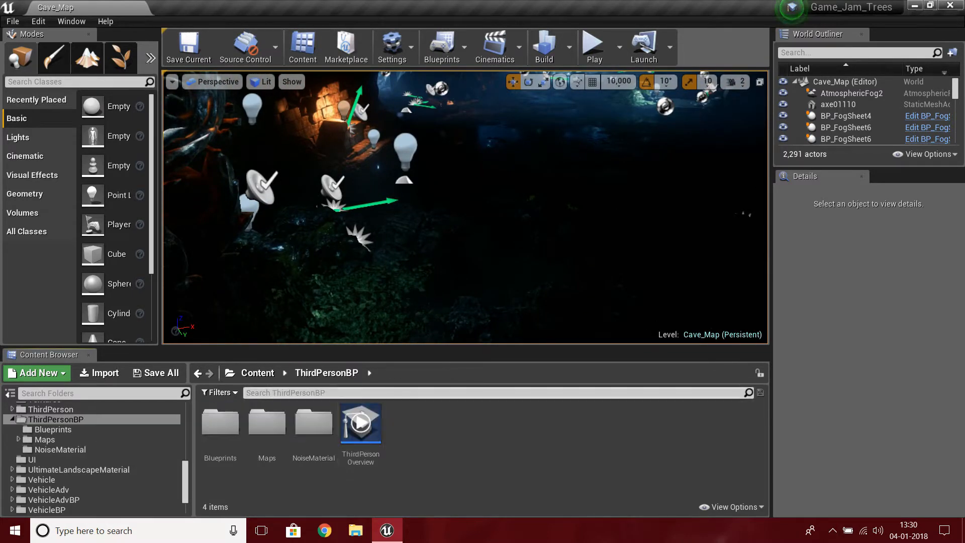
left_click(39, 373)
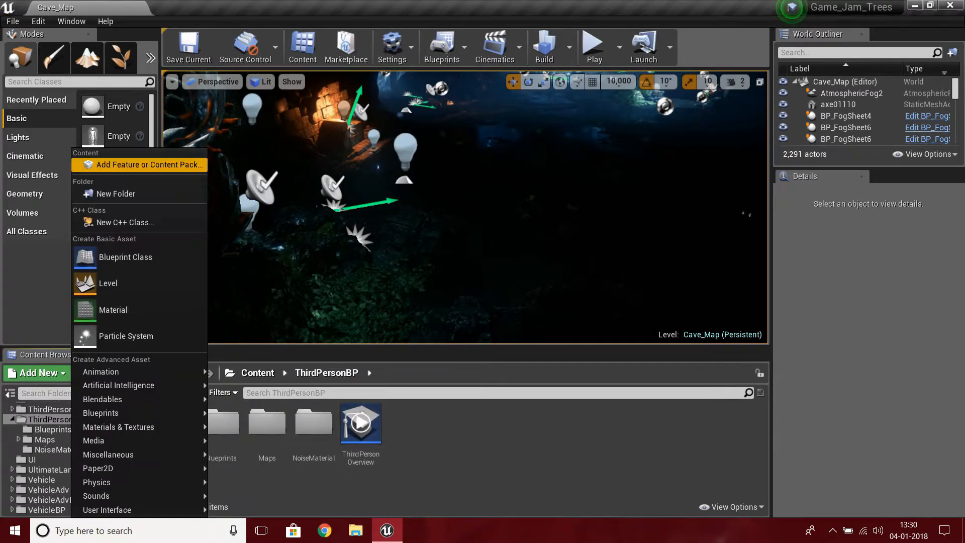
left_click(296, 478)
double_click(284, 449)
double_click(501, 427)
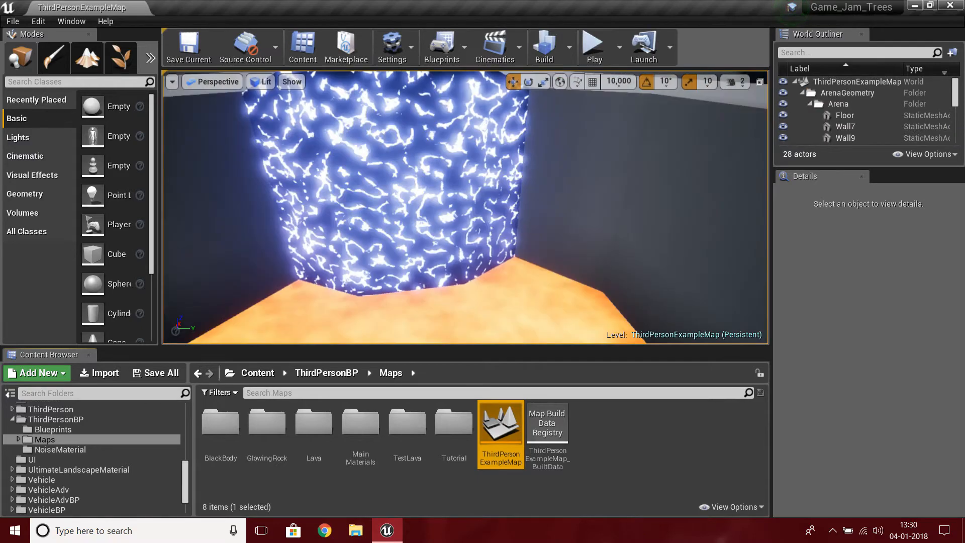
Create a folder named MAT_unctions inside the Maps folder and open it
right_click_drag(465, 207, 475, 184)
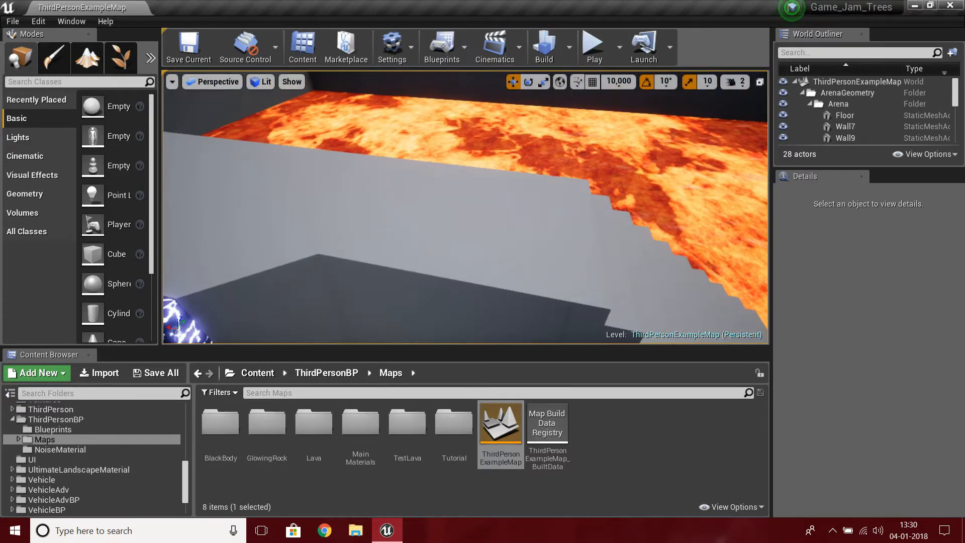
left_click(493, 92)
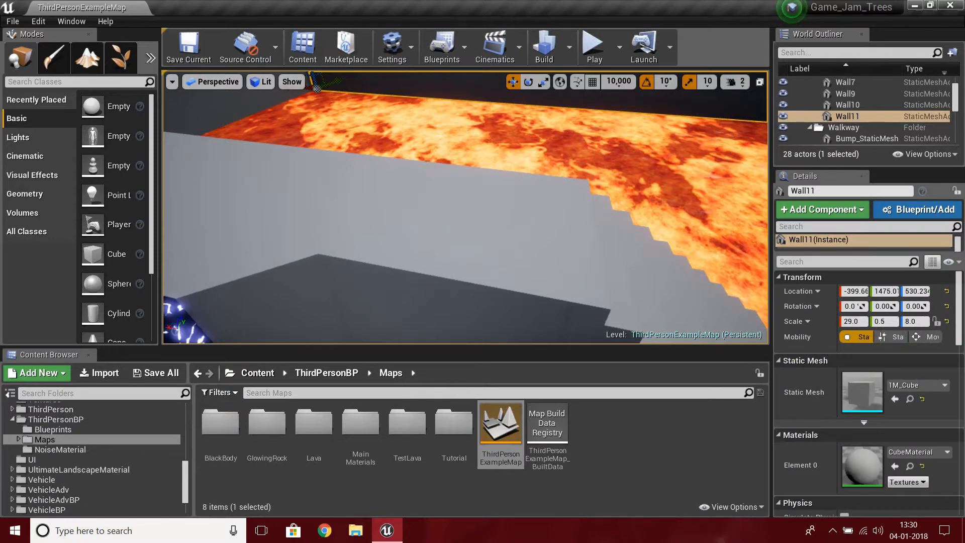
left_click(618, 465)
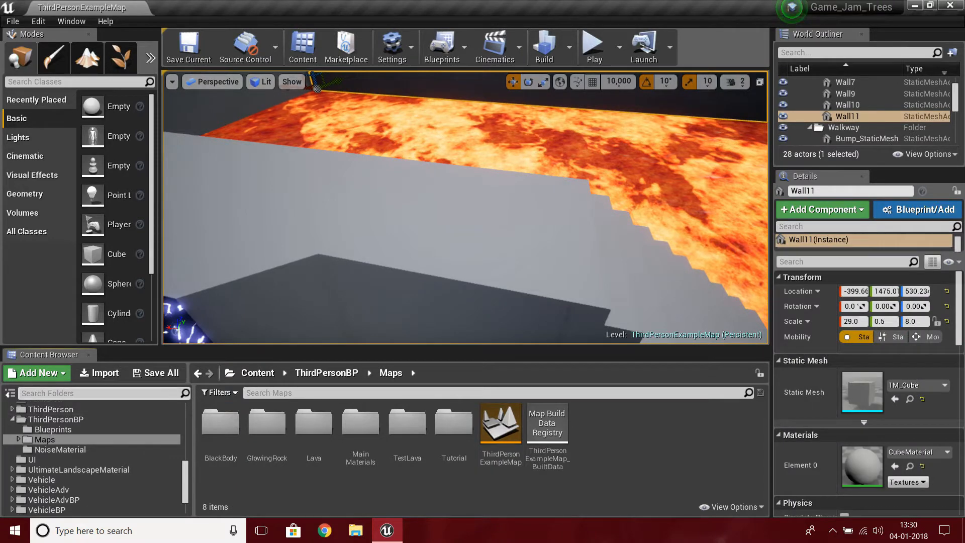
left_click(37, 373)
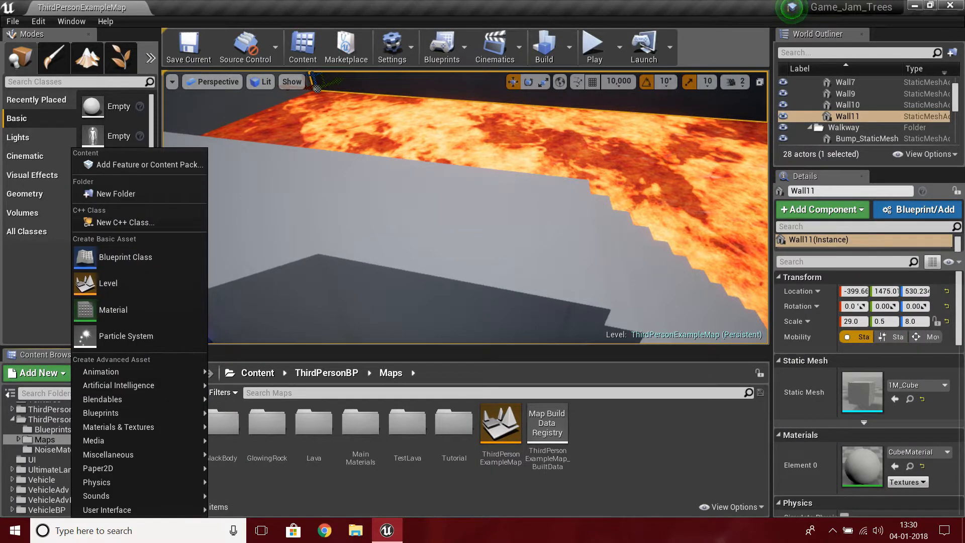
left_click(115, 194)
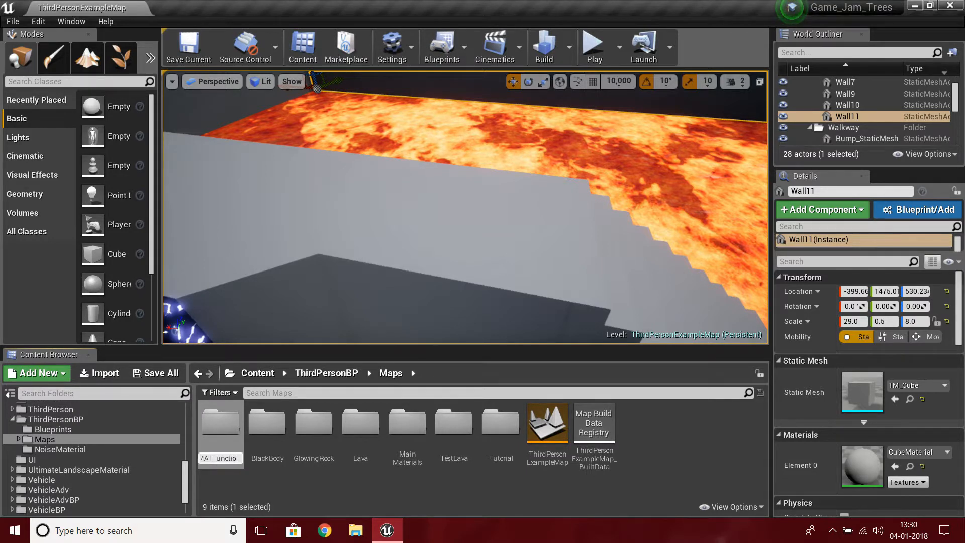
key("Return")
key("Return")
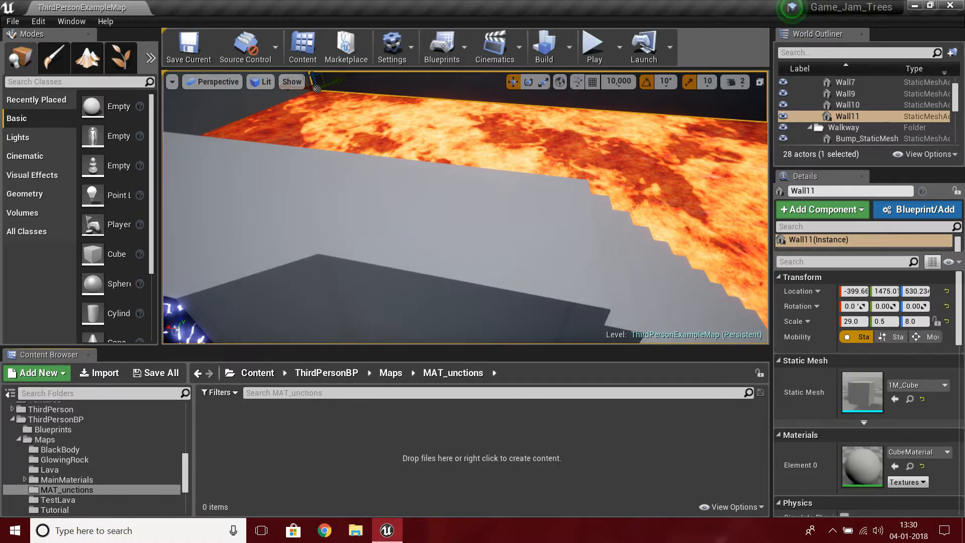
Create a material named Main_MAT in the MAT_unctions folder, open it and dock its editor beside the level tab
right_click(358, 251)
left_click(397, 231)
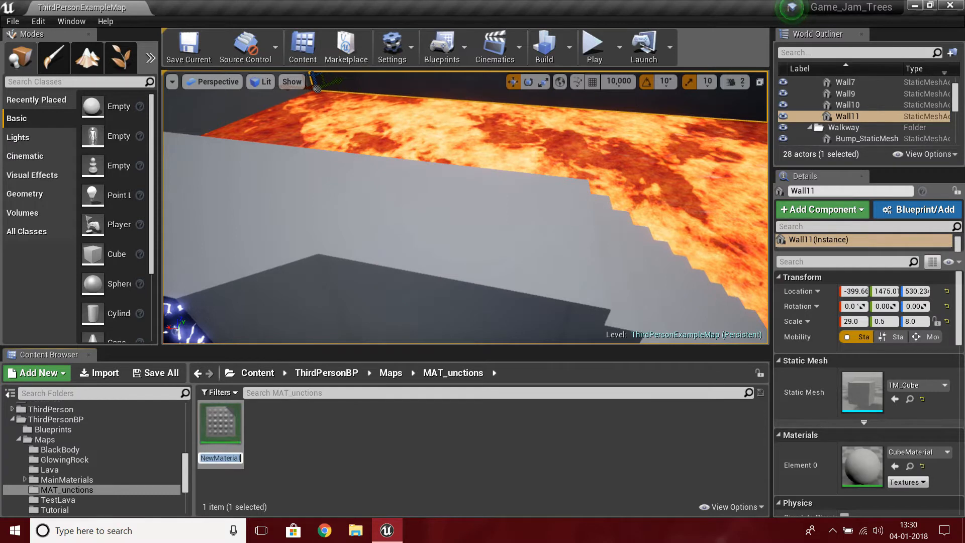
type("Main/-MA")
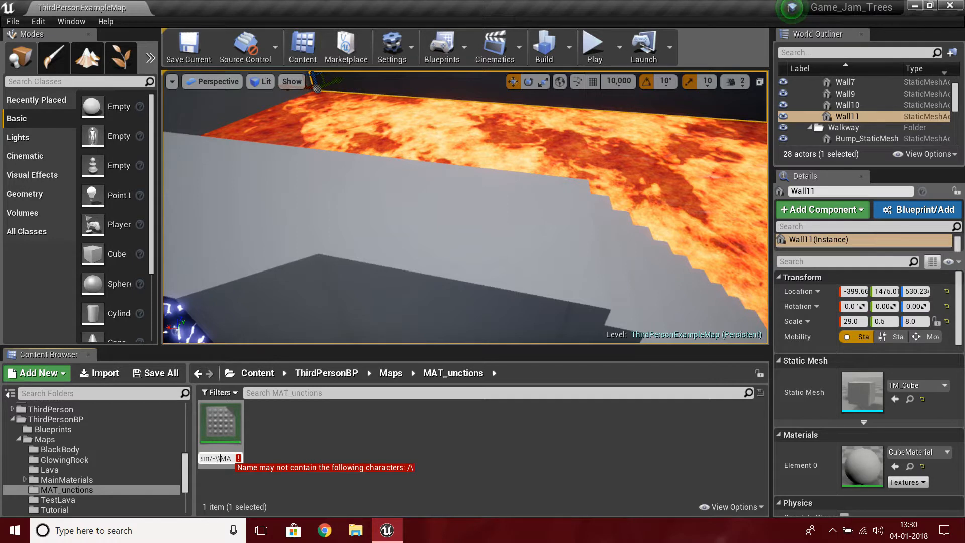
key("BackSpace")
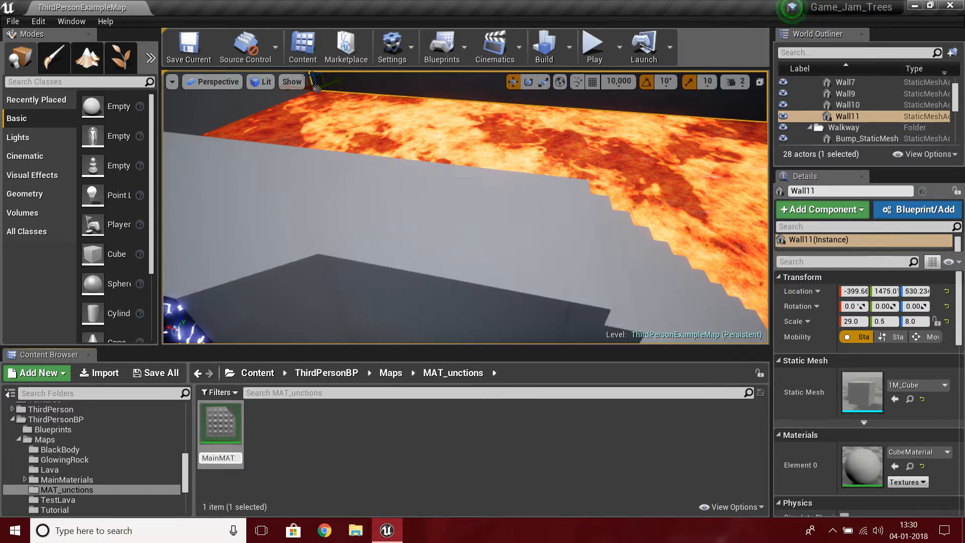
key("Return")
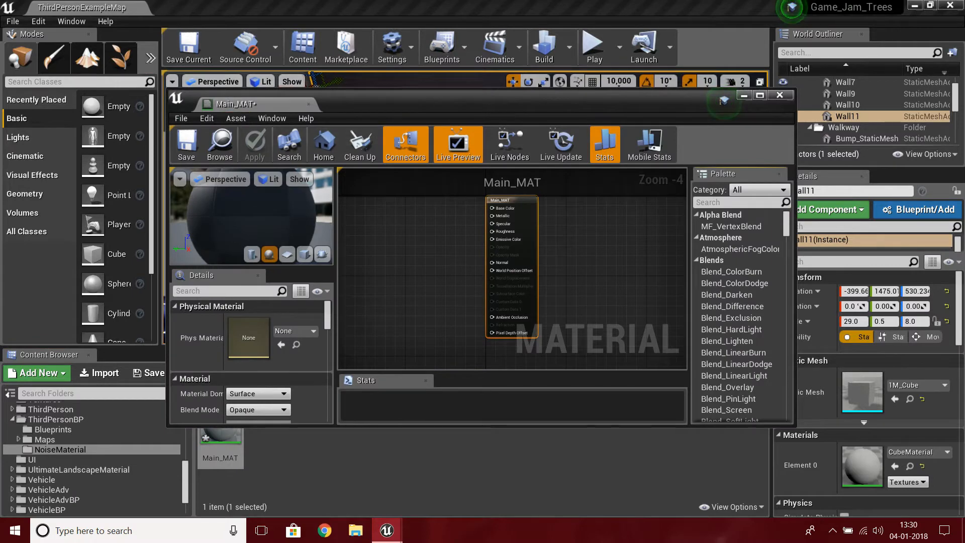
left_click_drag(242, 107, 303, 10)
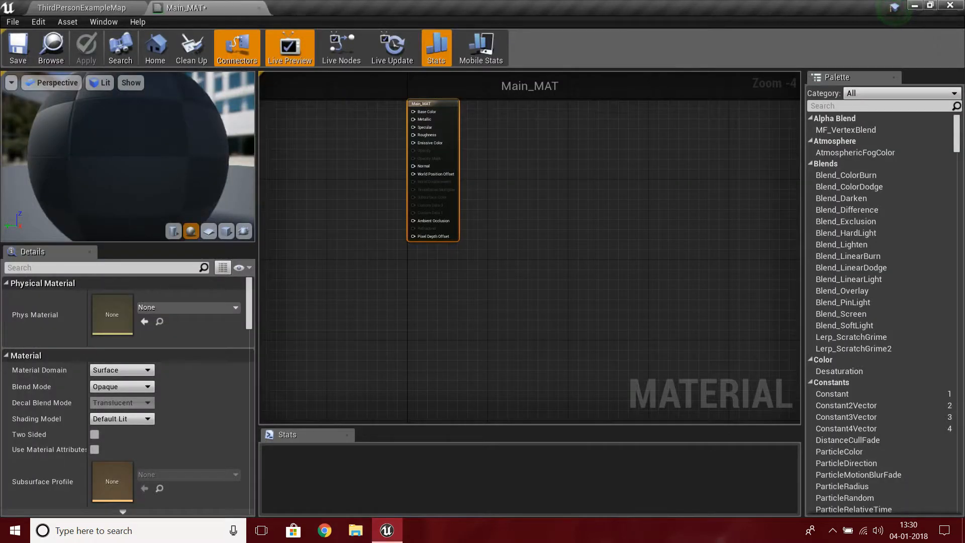
Add a Panner node to the Main_MAT graph, well ahead of the material's output node
right_click_drag(319, 167, 449, 316)
scroll(571, 340, "up", 4)
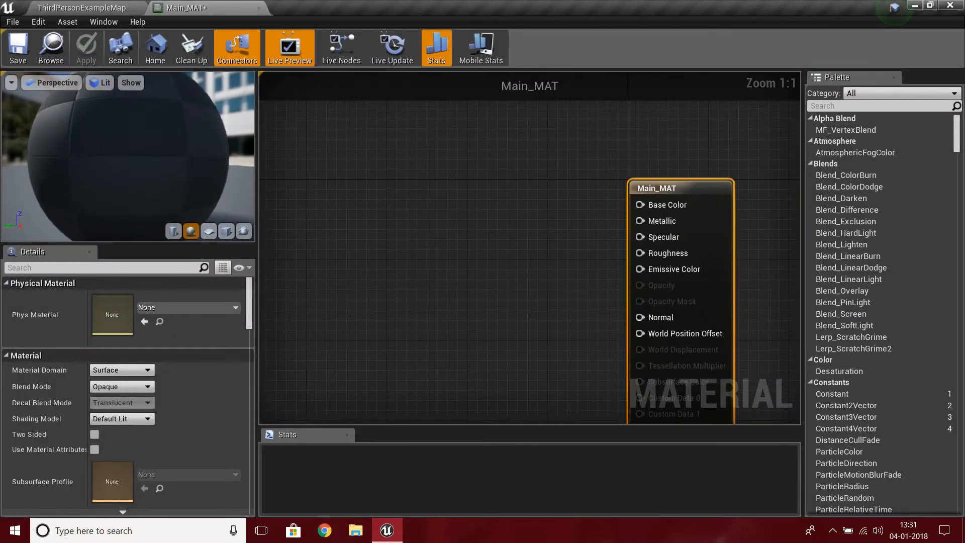
left_click_drag(640, 205, 450, 272)
left_click(451, 297)
right_click_drag(456, 317, 500, 292)
right_click_drag(548, 228, 580, 245)
scroll(533, 221, "down", 4)
right_click_drag(502, 206, 556, 193)
scroll(555, 193, "up", 2)
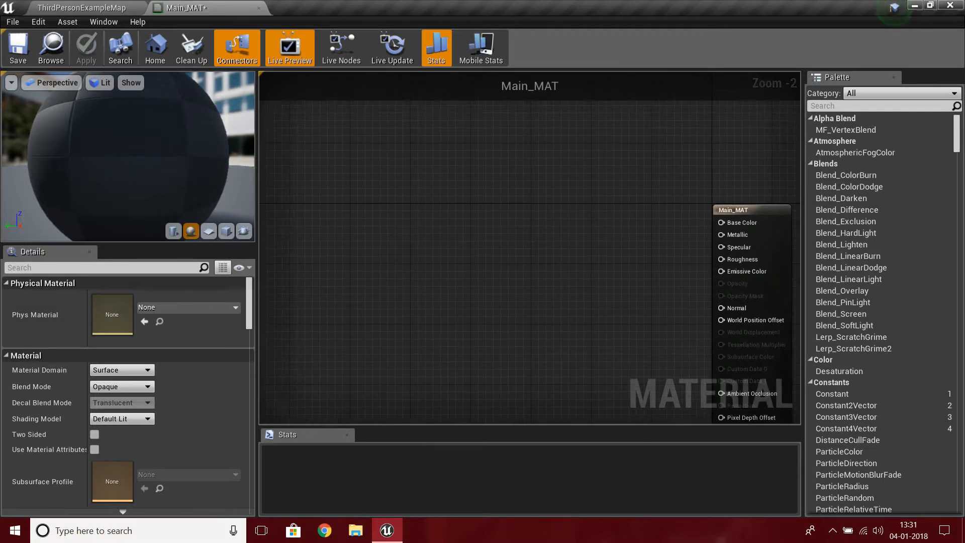
key("p")
left_click(356, 204)
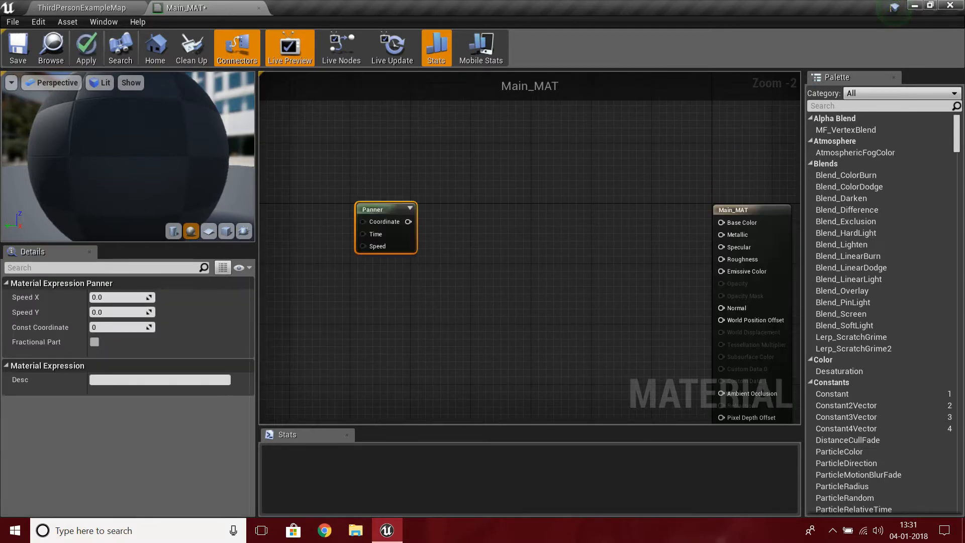
Feed the Panner's Coordinate input from a new WorldPosition node and place that node well before the Panner
scroll(383, 282, "up", 2)
right_click_drag(383, 282, 457, 374)
scroll(520, 332, "down", 1)
right_click_drag(520, 332, 586, 328)
scroll(423, 259, "down", 1)
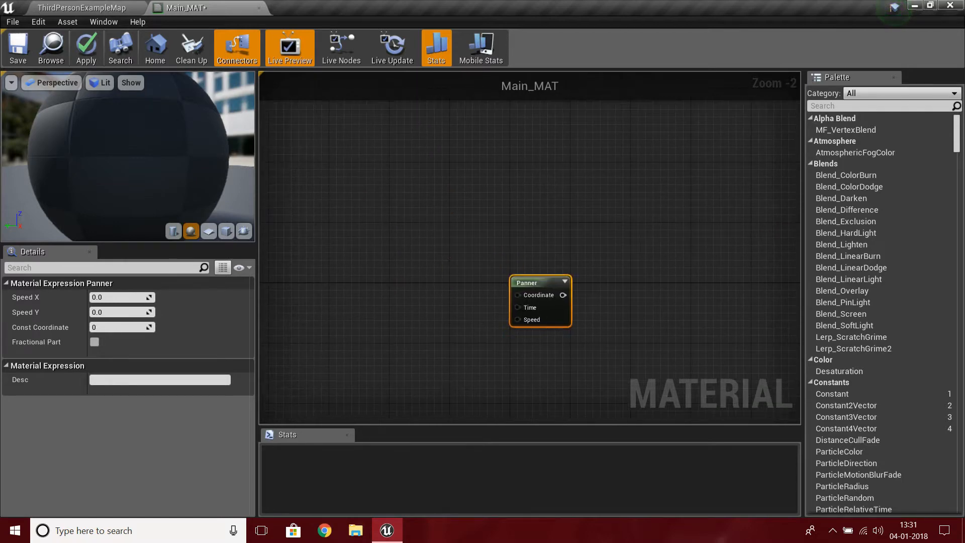
left_click_drag(518, 295, 439, 300)
type("world")
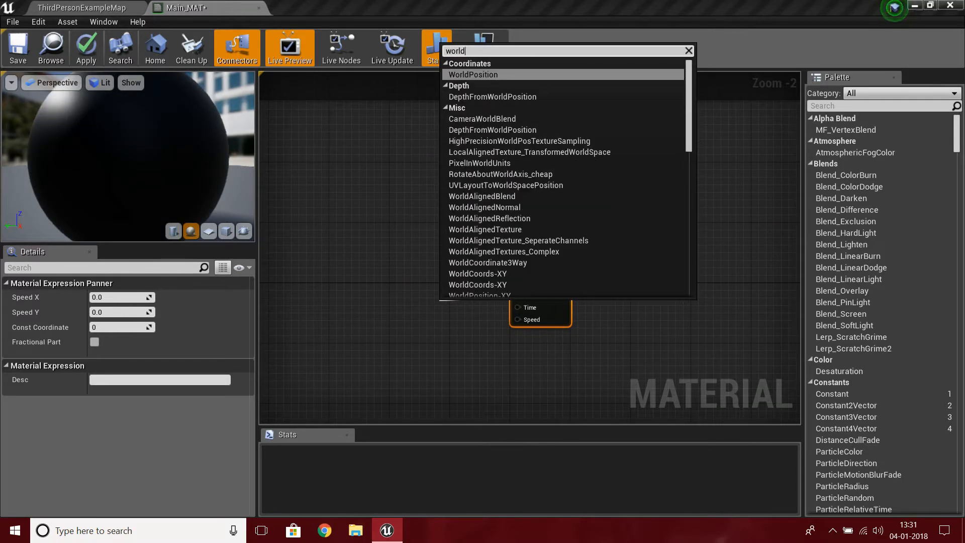
key("Return")
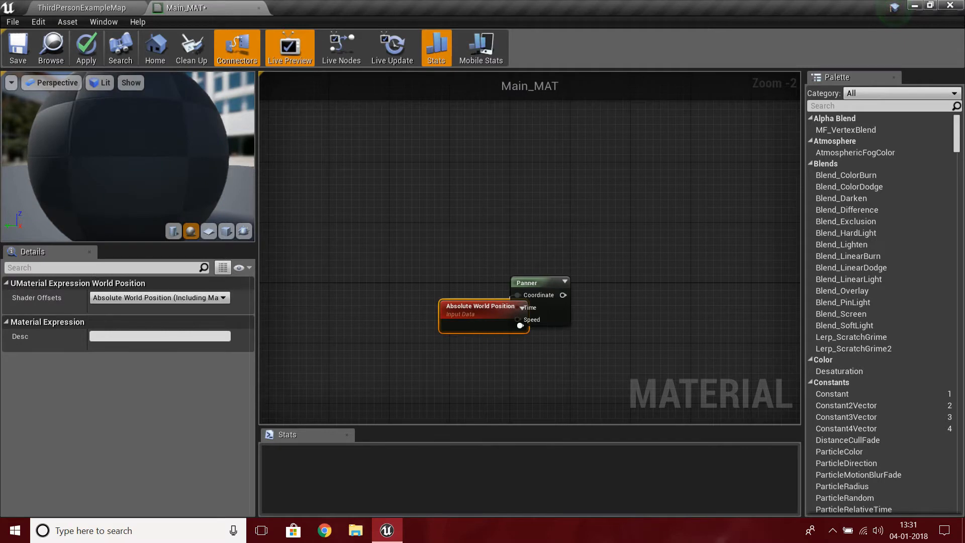
left_click_drag(493, 321, 327, 281)
Insert a Divide node between Absolute World Position and the Panner's Coordinate input
left_click_drag(584, 295, 459, 296)
type("divi")
key("Return")
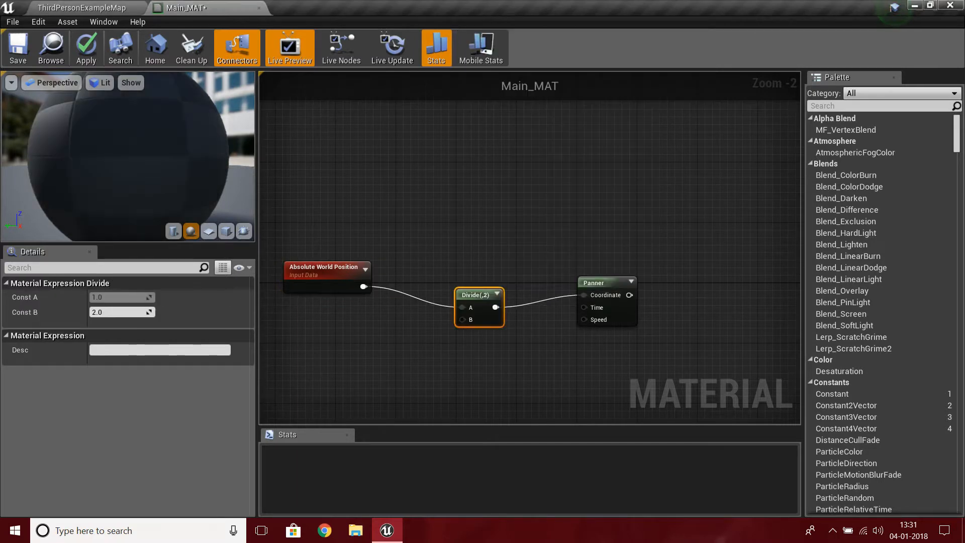
left_click_drag(475, 297, 499, 271)
Connect a new scalar parameter to the Divide node's B input, named Scale with a default value of 20
right_click_drag(470, 332, 516, 280)
scroll(515, 280, "up", 2)
left_click(445, 263)
left_click_drag(496, 297, 535, 229)
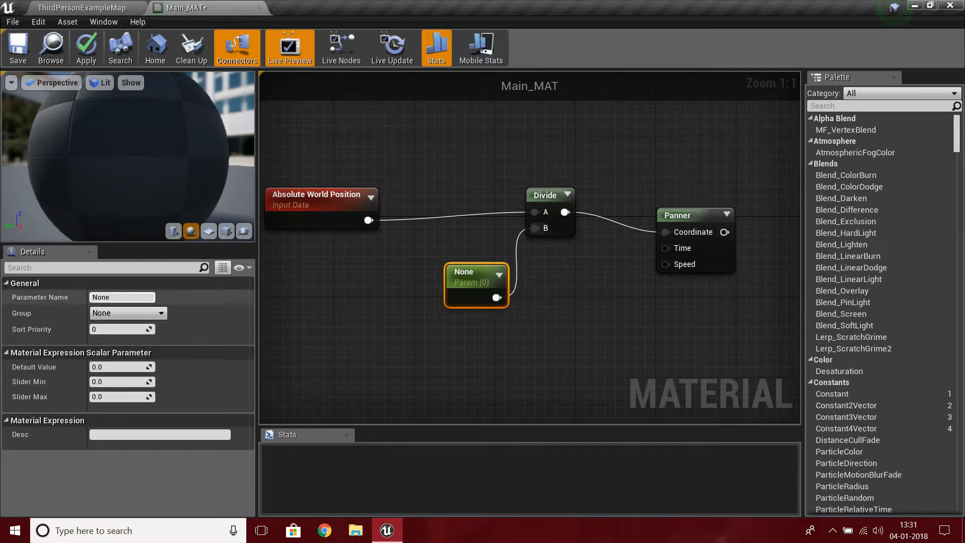
left_click(120, 297)
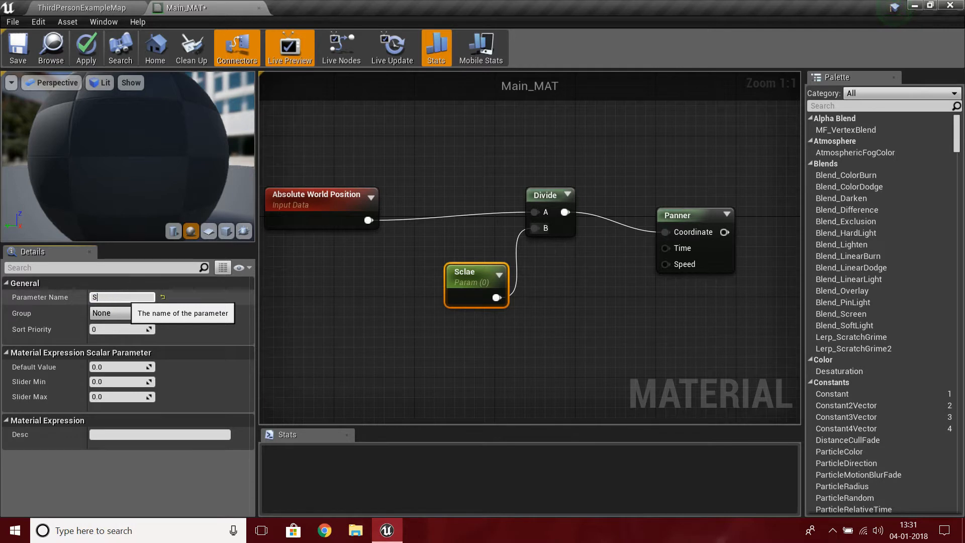
key("Return")
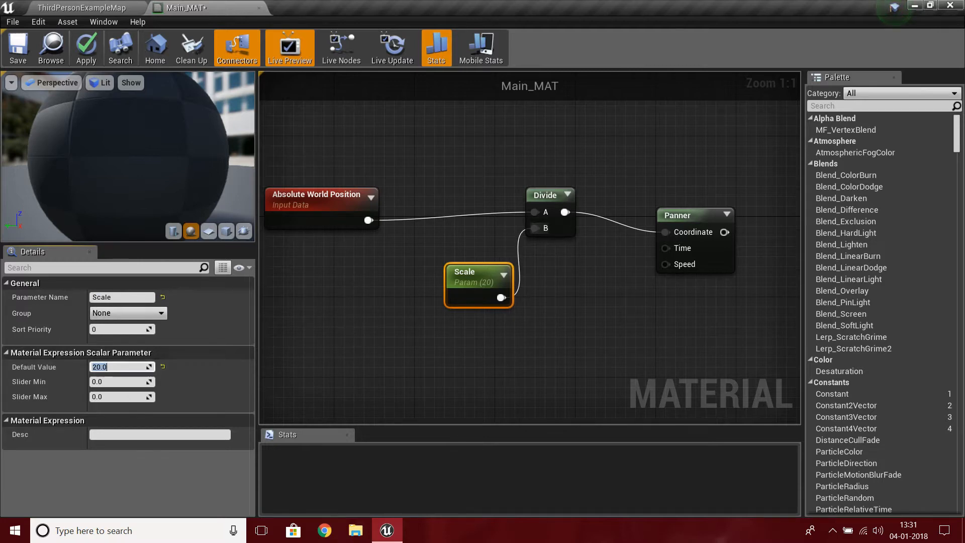
Duplicate the Scale parameter, connect the copy to the Panner's Speed input and rename it Speed_1
left_click(402, 322)
left_click(473, 284)
key("ctrl+c")
key("ctrl+v")
left_click_drag(621, 390, 665, 264)
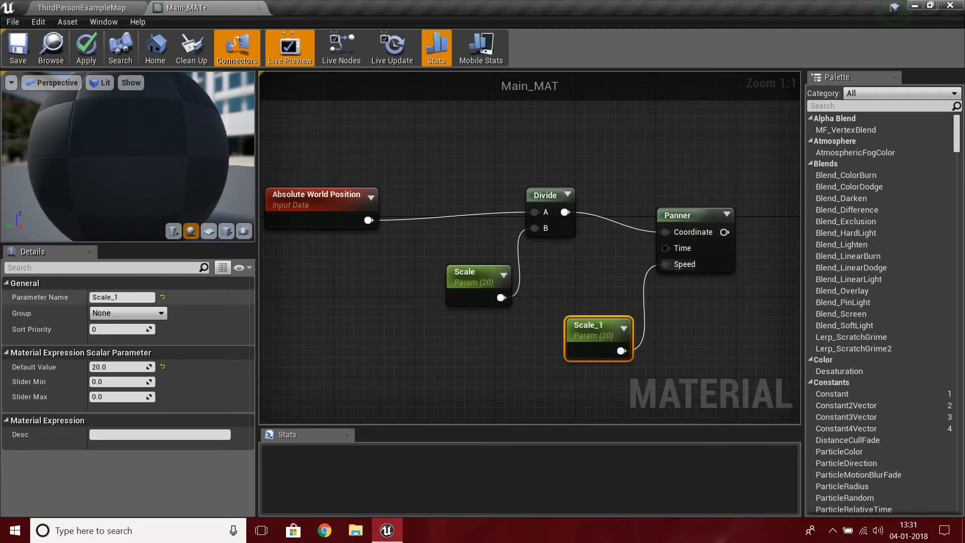
left_click(121, 297)
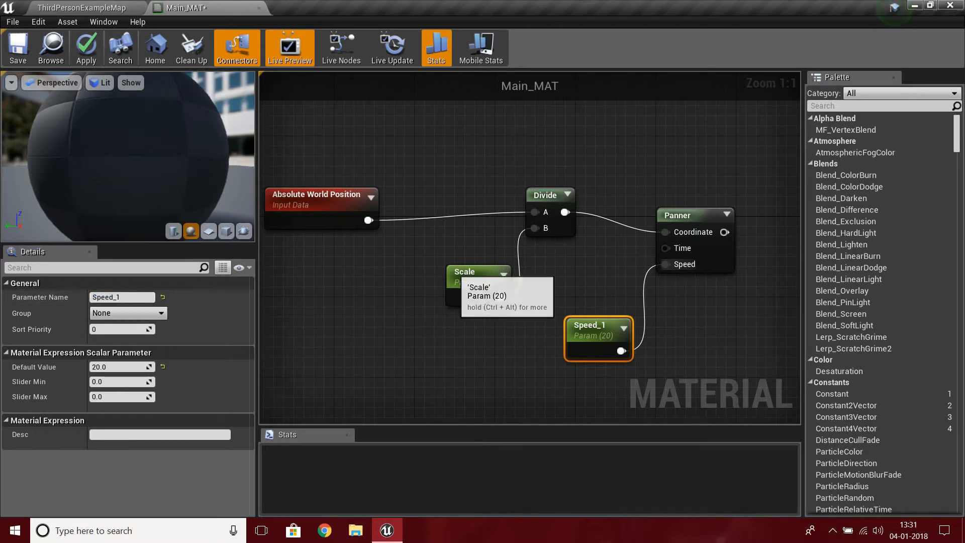
Rename the Scale parameter feeding the Divide node as Scale_1
left_click(477, 279)
left_click(120, 297)
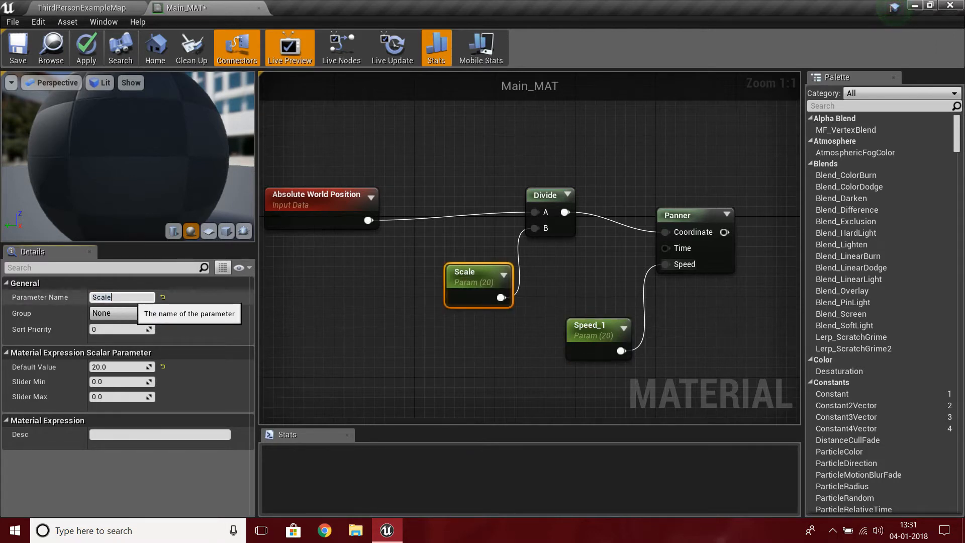
type("_")
key("Return")
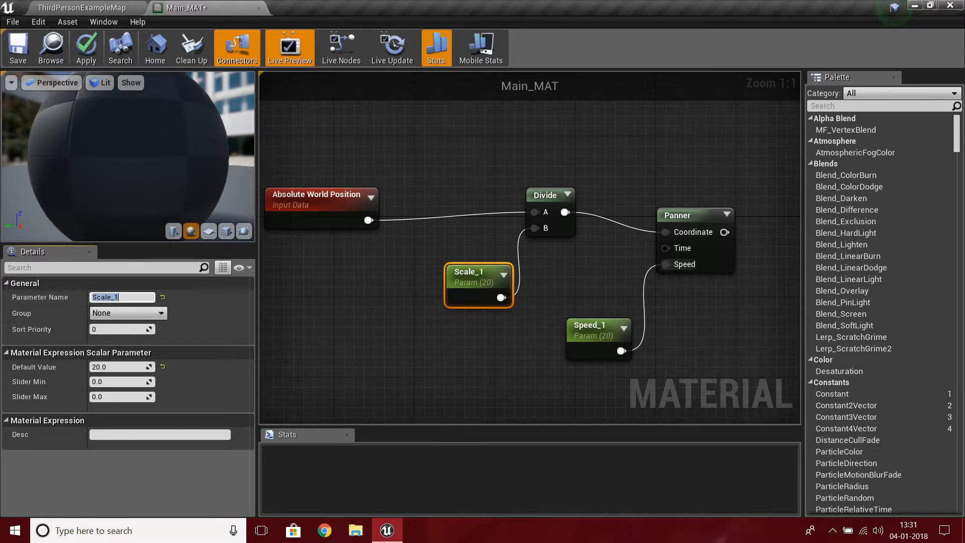
Add a Texture Sample node after the Panner and connect the Panner's output to its UVs input
scroll(627, 199, "down", 1)
right_click_drag(627, 198, 520, 153)
left_click_drag(605, 183, 677, 198)
type("te")
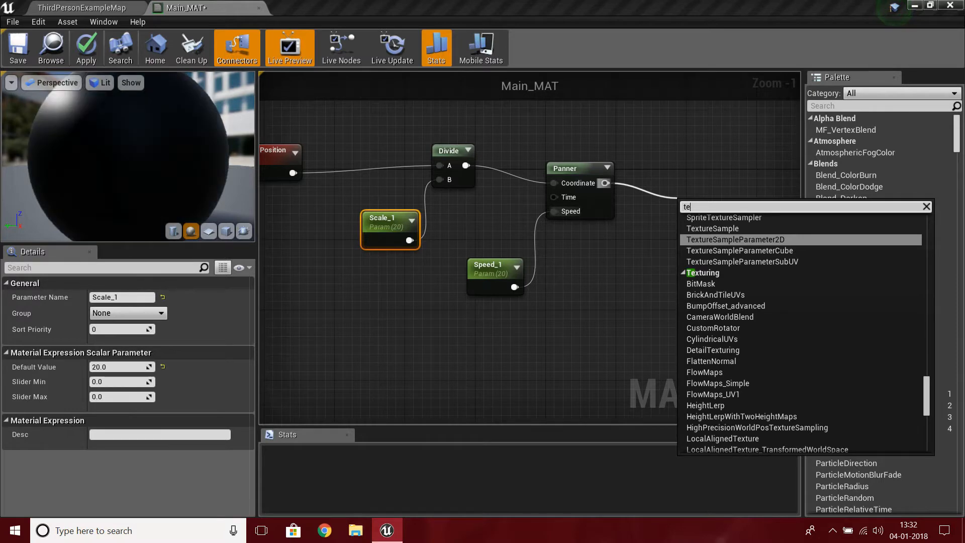
key("BackSpace")
left_click(650, 165)
key("t")
left_click(650, 165)
left_click_drag(605, 183, 676, 199)
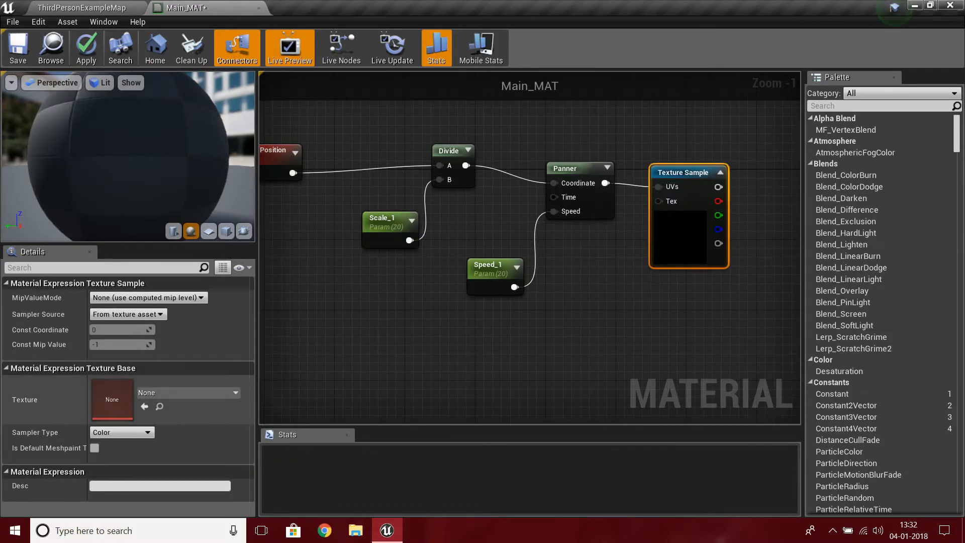
Assign the T_Fire_Tiled_D texture to the Texture Sample node
left_click(197, 393)
type("fire")
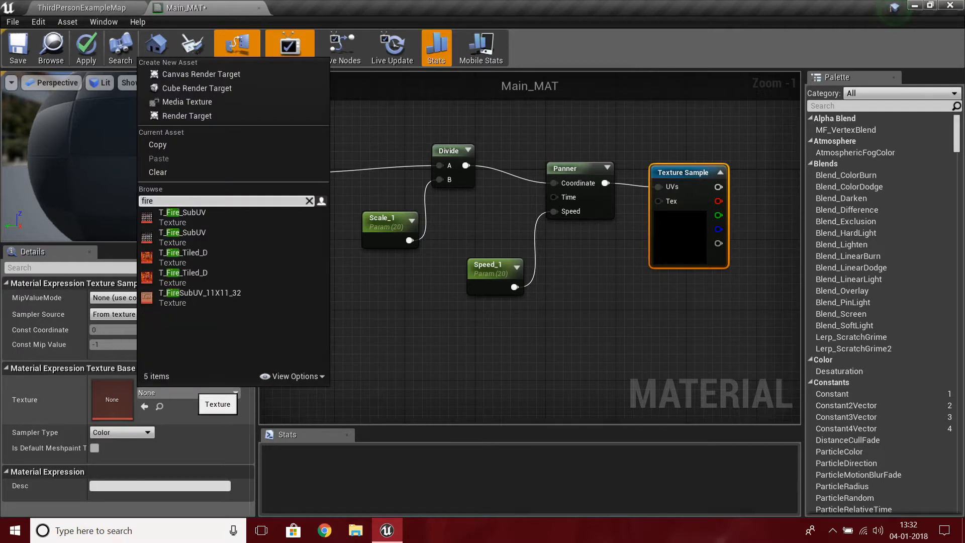
left_click(312, 256)
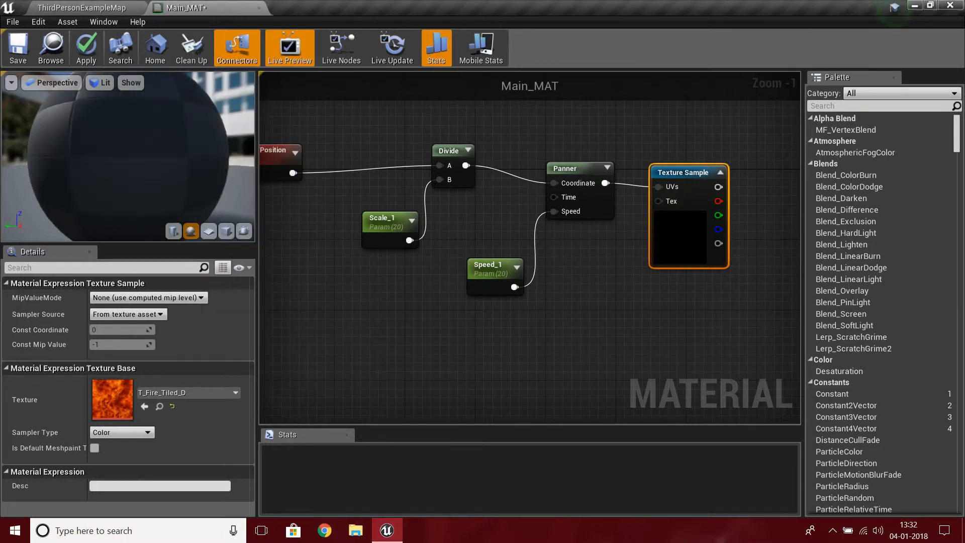
Attach a new Add node to the Texture Sample's combined colour output
right_click_drag(794, 304, 632, 297)
scroll(521, 236, "down", 3)
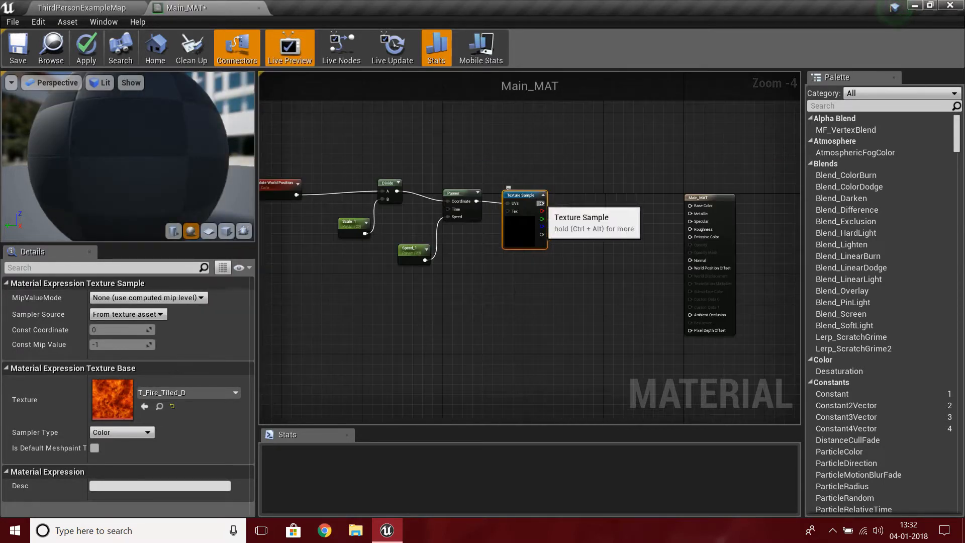
left_click_drag(541, 203, 586, 215)
type("add")
key("Return")
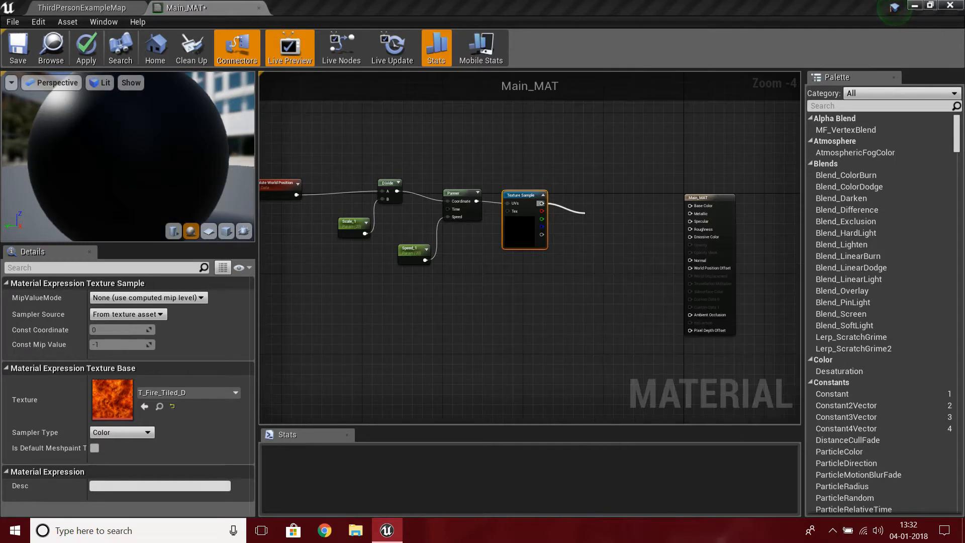
Duplicate the whole node chain from Absolute World Position to Texture Sample, including its scale and speed parameters
right_click_drag(587, 214, 679, 160)
left_click_drag(334, 101, 612, 227)
key("ctrl+c")
key("ctrl+v")
Connect the duplicated Texture Sample's colour output to the Add node's B input, and the Add output to Base Color
left_click_drag(685, 281, 682, 179)
left_click(660, 280)
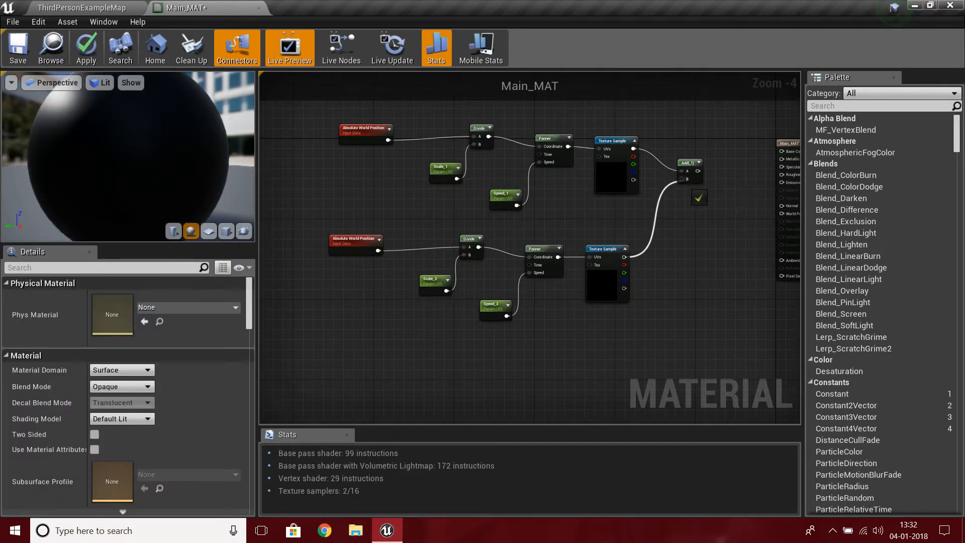
right_click_drag(682, 179, 514, 242)
left_click_drag(527, 234, 635, 226)
Insert a Component Mask (R G) node between the Divide and Panner nodes of the lower chain
right_click_drag(525, 294, 646, 222)
scroll(646, 222, "up", 4)
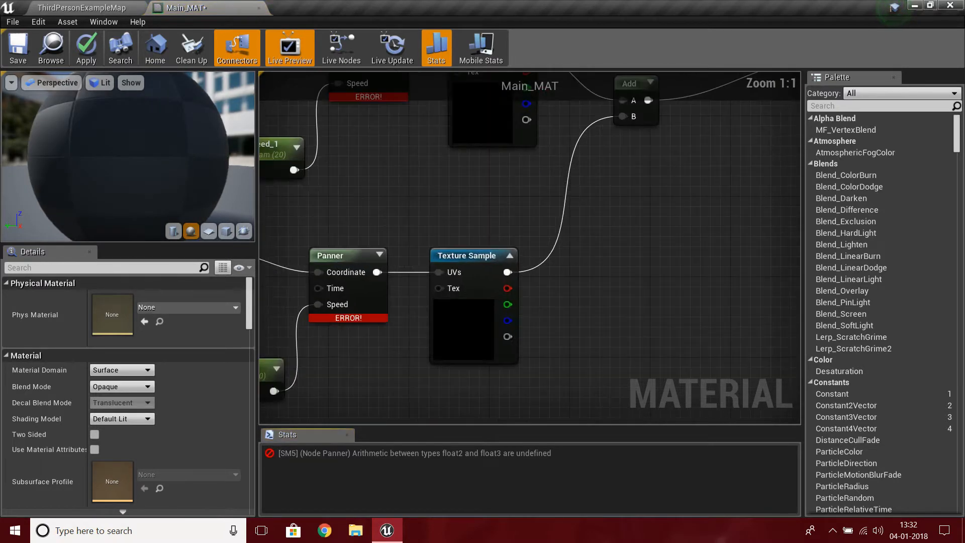
right_click_drag(406, 267, 565, 199)
right_click_drag(463, 303, 690, 334)
left_click_drag(596, 274, 397, 192)
left_click_drag(329, 146, 600, 302)
left_click_drag(578, 229, 385, 239)
right_click(568, 245)
type("com")
key("Return")
left_click_drag(627, 267, 706, 235)
Insert a Component Mask (R G) node between the Divide and Panner nodes of the upper chain
right_click_drag(618, 254, 622, 464)
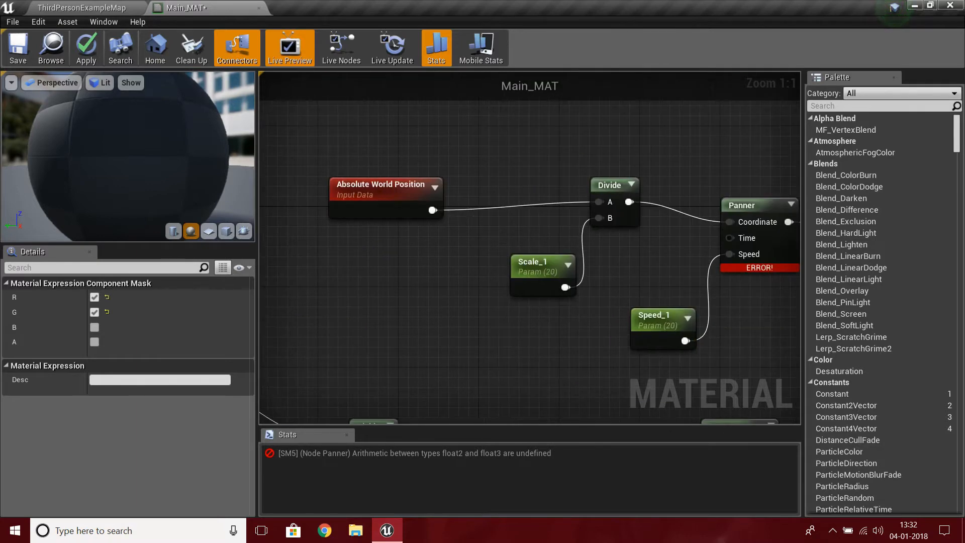
left_click_drag(312, 147, 652, 301)
left_click_drag(628, 213, 447, 223)
left_click_drag(731, 222, 665, 221)
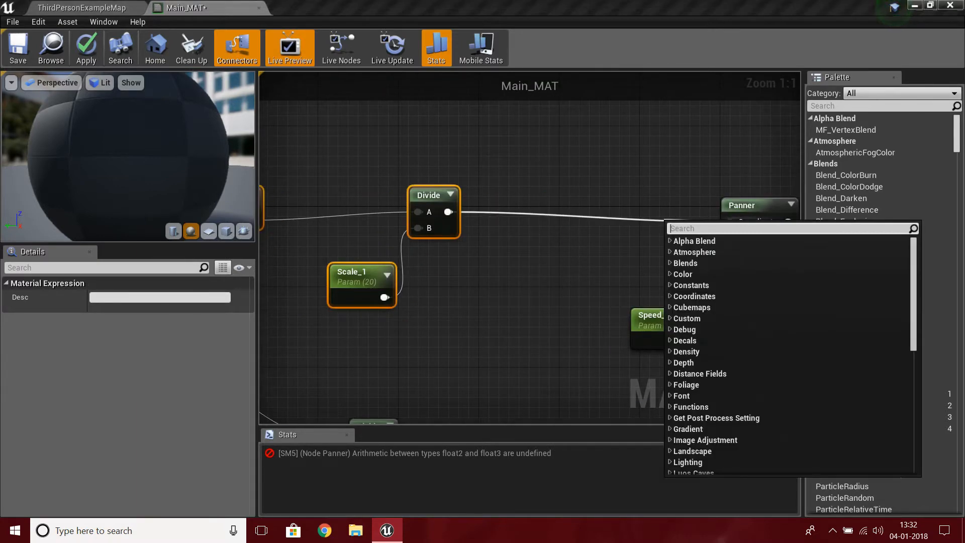
type("comp")
key("Return")
left_click_drag(694, 228, 611, 195)
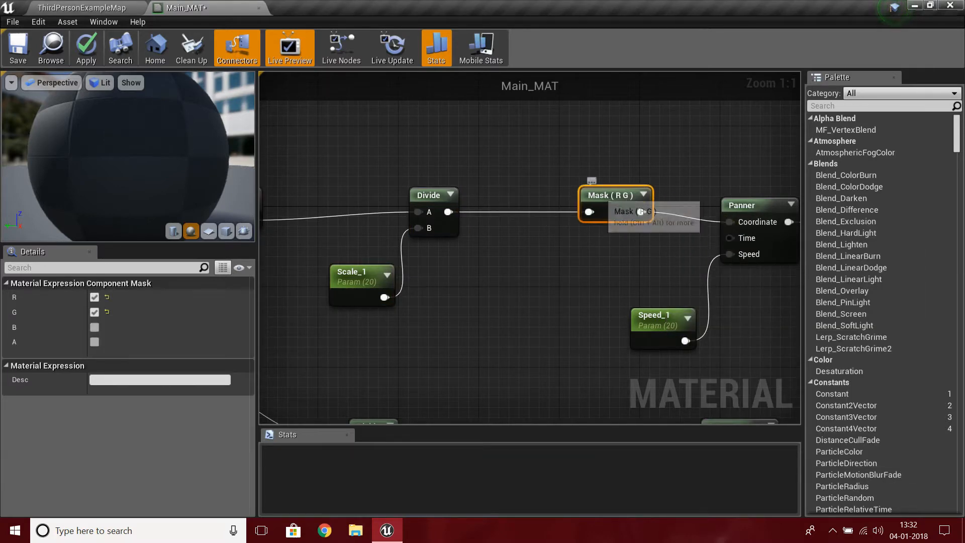
Set the default value of the lower chain's Speed_2 parameter to 1
scroll(611, 195, "down", 3)
left_click(452, 244)
right_click_drag(452, 245, 381, 245)
scroll(381, 245, "down", 2)
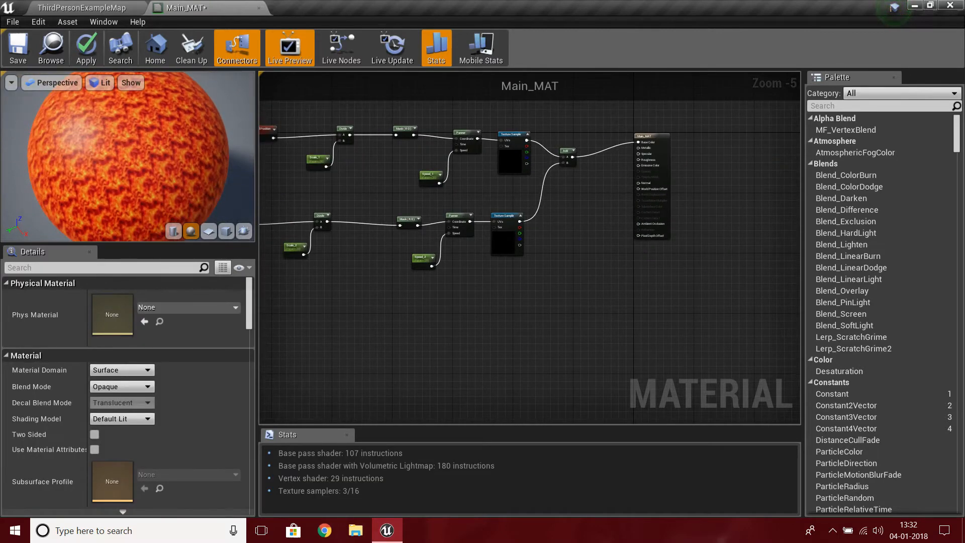
scroll(603, 240, "up", 4)
right_click_drag(602, 239, 937, 210)
left_click(521, 256)
left_click(133, 367)
type("1")
key("Return")
Set the default value of the upper chain's Speed_1 parameter to 1
right_click_drag(428, 231, 489, 392)
left_click(599, 221)
left_click(121, 367)
type("1")
key("Return")
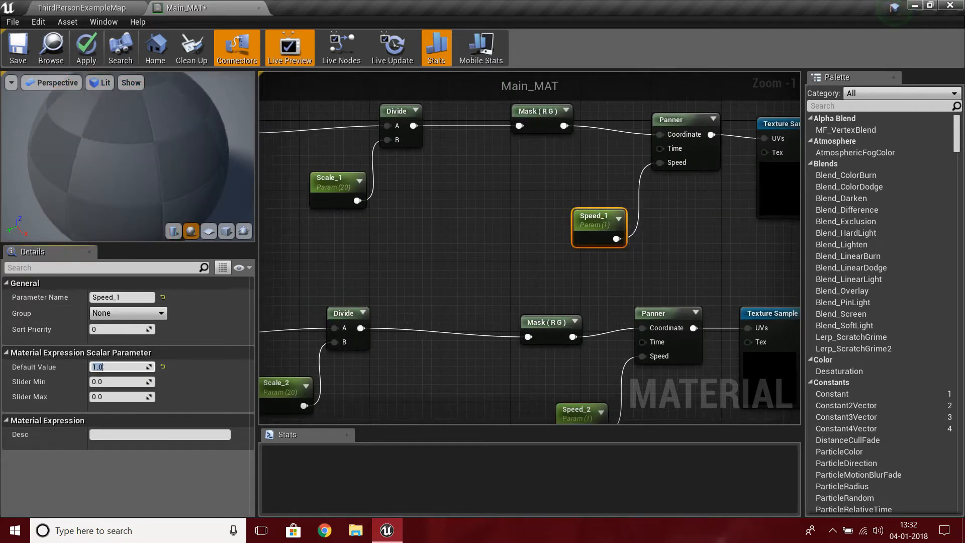
Set the default value of the lower chain's Scale_2 parameter to 300
right_click_drag(427, 261, 631, 191)
left_click(588, 322)
left_click(478, 333)
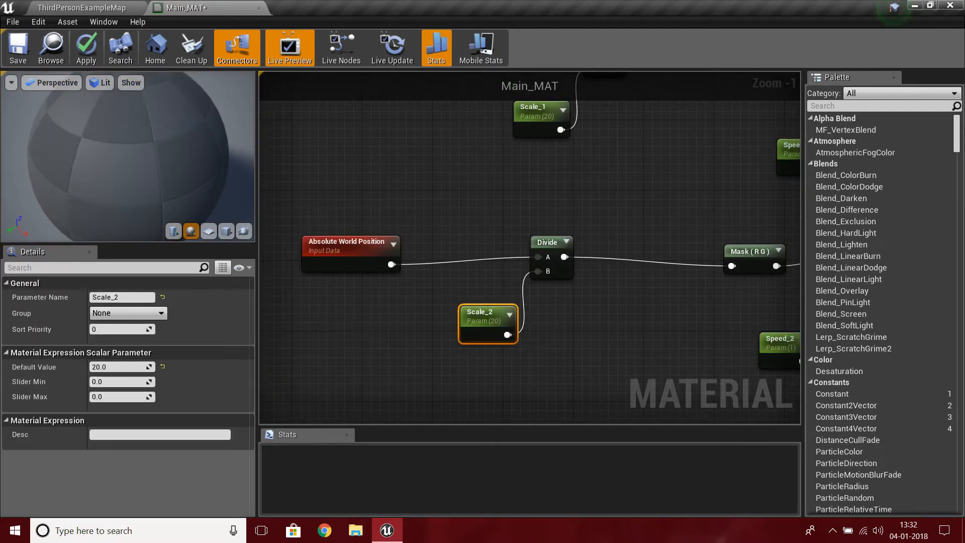
left_click(120, 367)
key("Return")
Set the default value of the Scale_1 parameter to 500 and shift its node away from the Divide node
right_click_drag(607, 180, 611, 383)
left_click(539, 325)
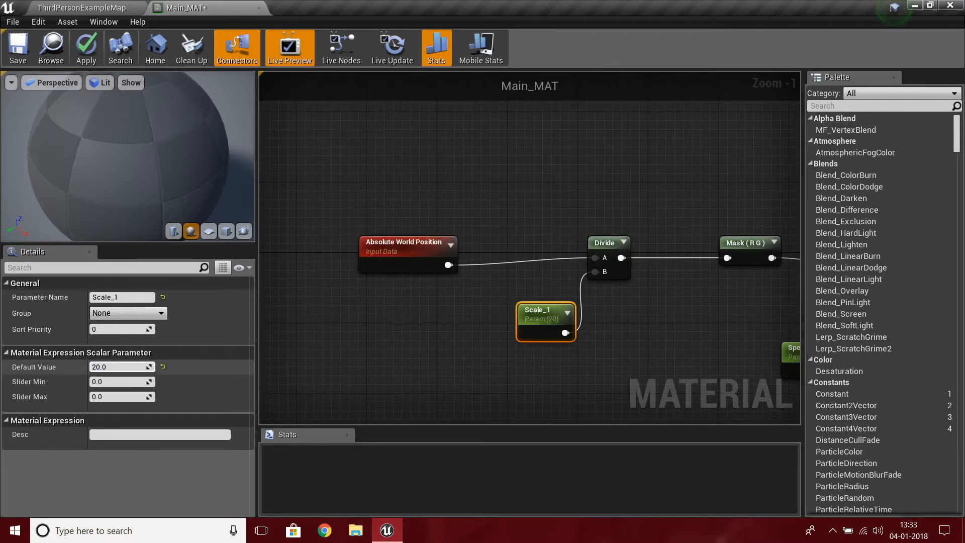
type("500")
key("Return")
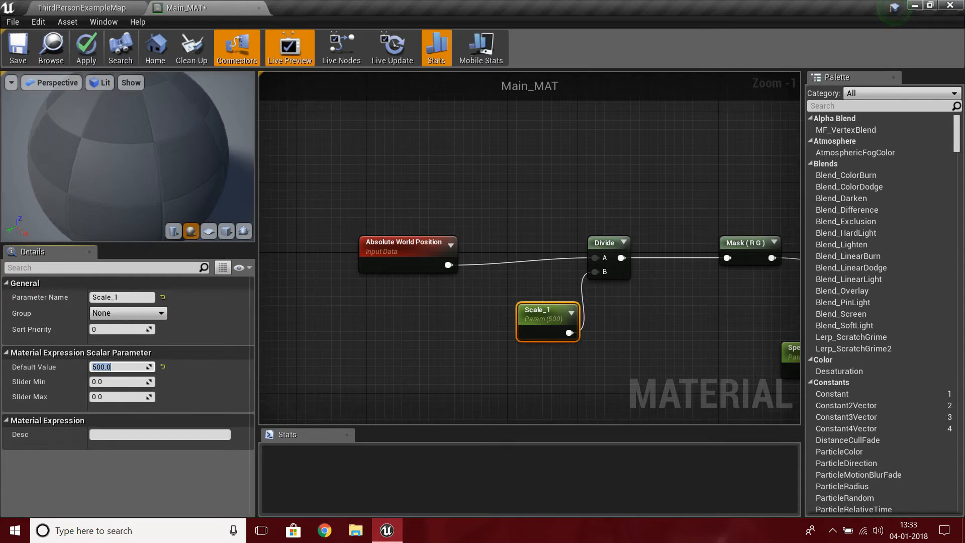
left_click_drag(549, 317, 492, 310)
Connect the Add node's output to Emissive Color as well, and move the Main_MAT result node farther from Add
right_click_drag(668, 338, 541, 287)
scroll(541, 287, "down", 4)
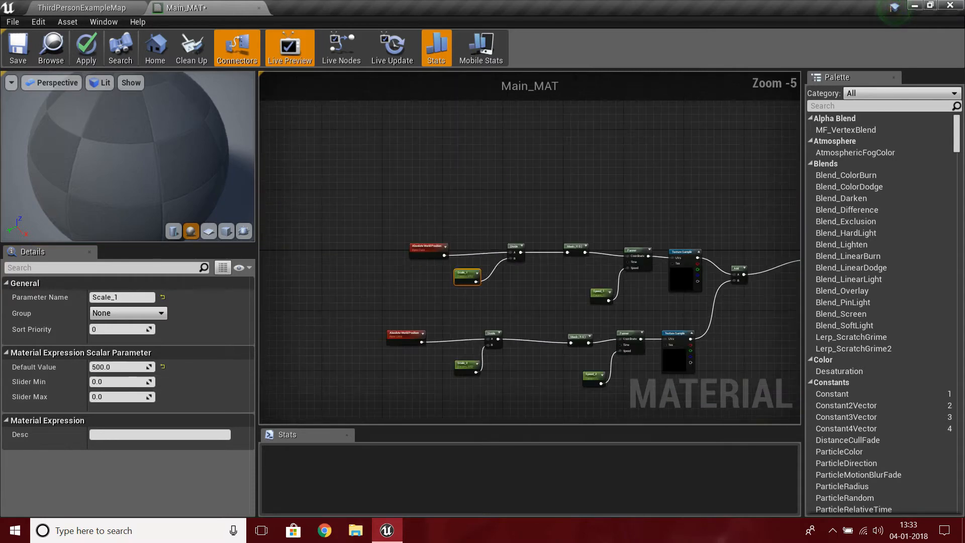
right_click_drag(704, 305, 544, 304)
scroll(543, 304, "up", 2)
scroll(636, 269, "up", 2)
right_click_drag(635, 269, 603, 182)
left_click_drag(564, 152, 717, 174)
right_click_drag(717, 174, 548, 234)
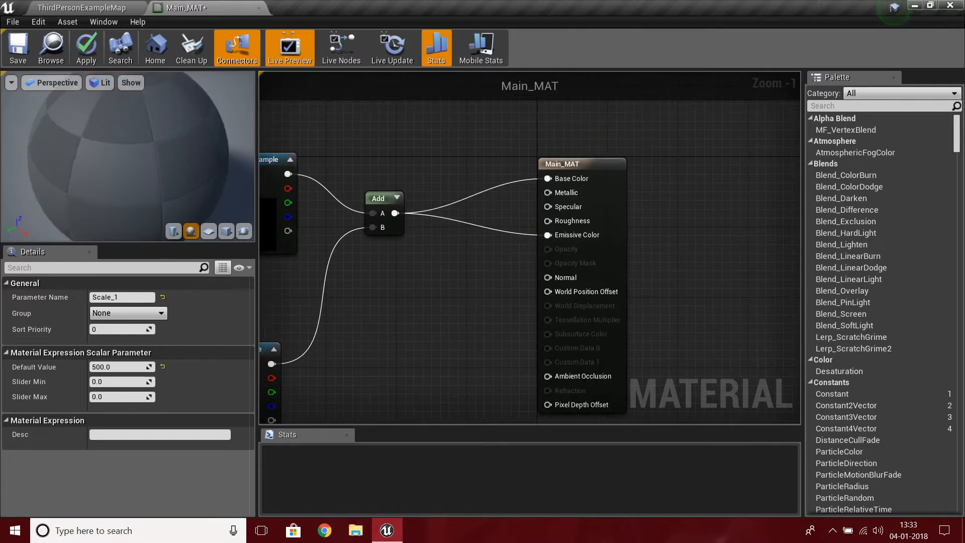
left_click_drag(558, 164, 636, 181)
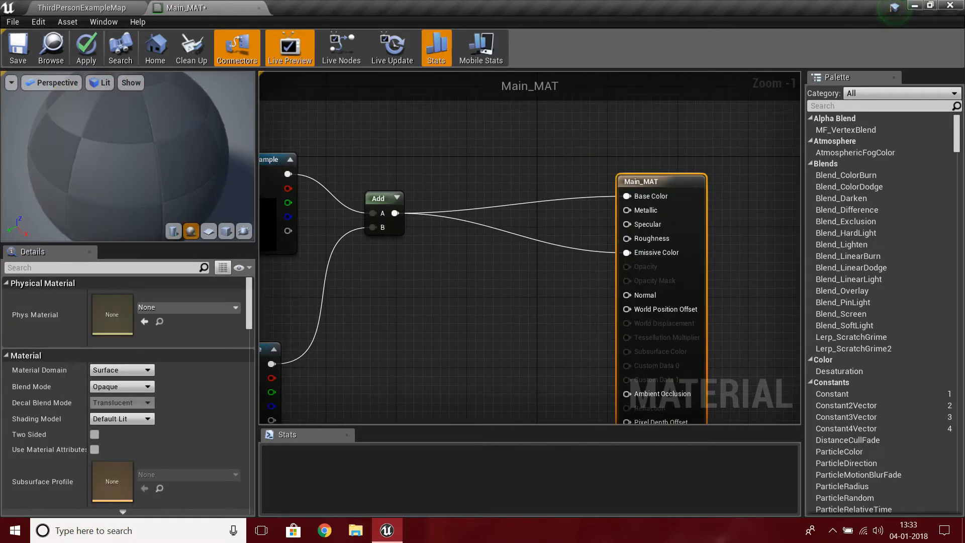
Apply the changes to the material and orbit the preview sphere to check the fire effect
scroll(638, 216, "down", 5)
scroll(638, 216, "up", 1)
left_click(86, 48)
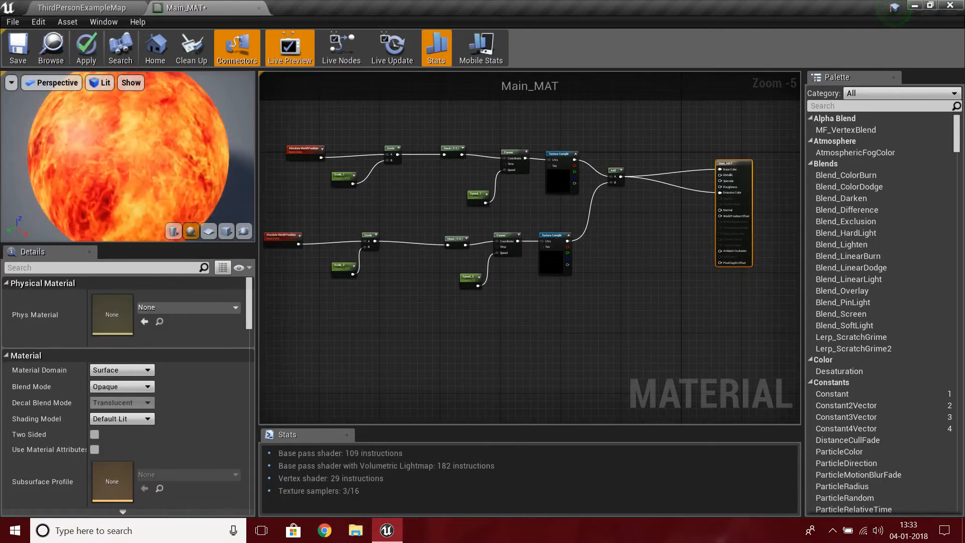
left_click_drag(66, 146, 135, 114)
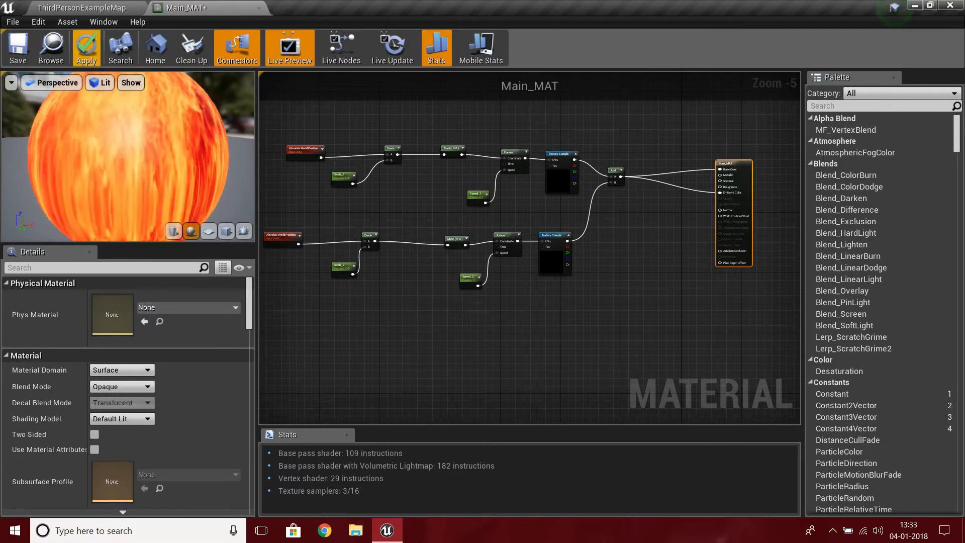
Set the default value of the Speed_2 parameter to 0.1
scroll(311, 142, "up", 4)
right_click_drag(585, 335, 525, 220)
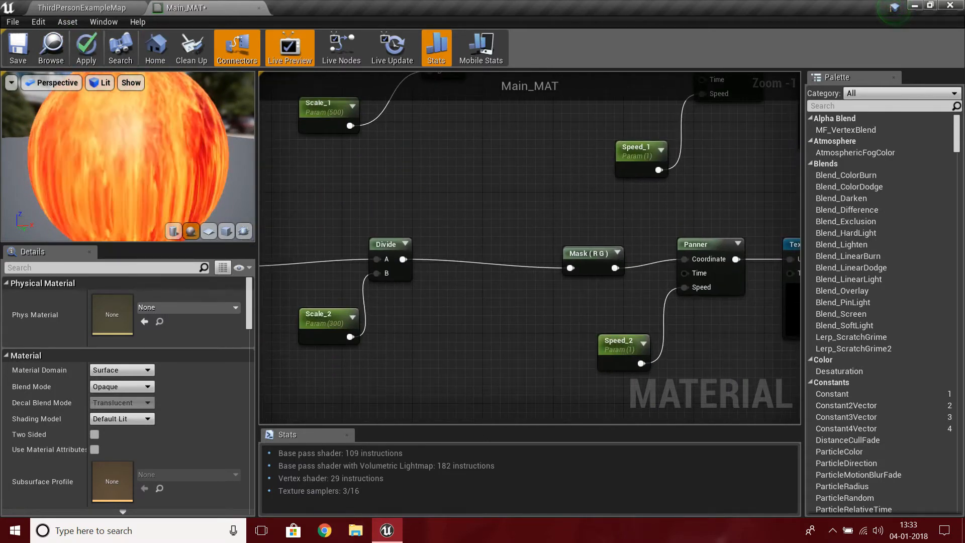
left_click(619, 345)
left_click(120, 367)
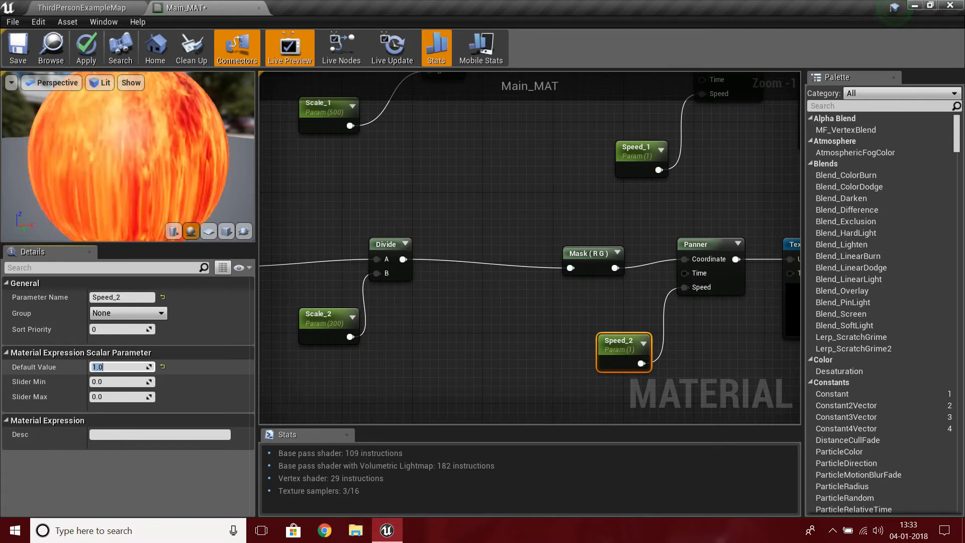
type("0.1")
key("Return")
Set the default value of the Speed_1 parameter to 0.1 and apply the material changes
left_click(637, 151)
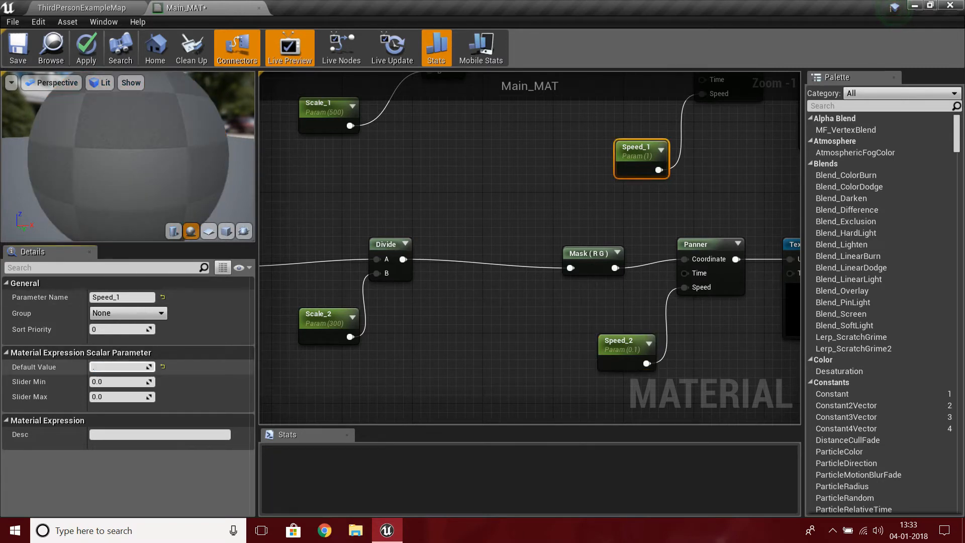
scroll(505, 267, "down", 3)
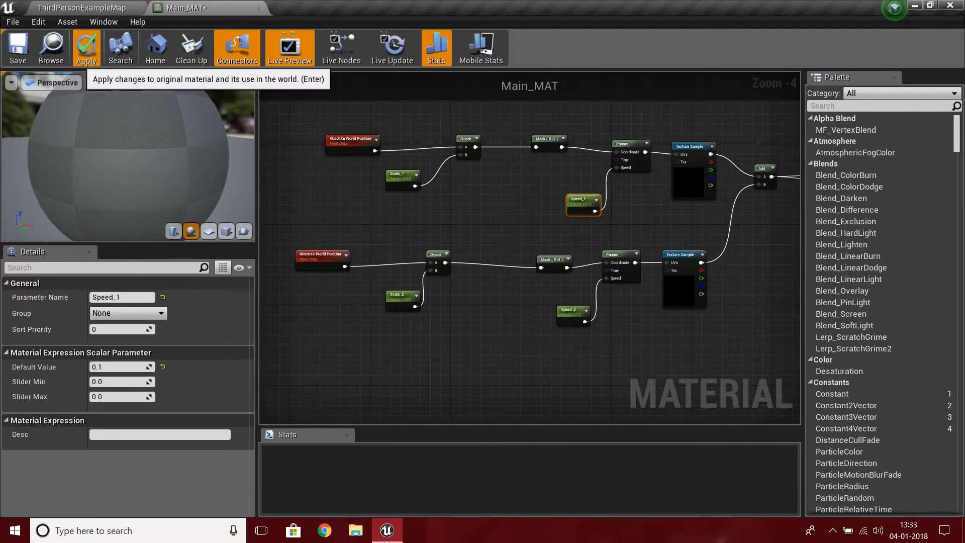
left_click(85, 48)
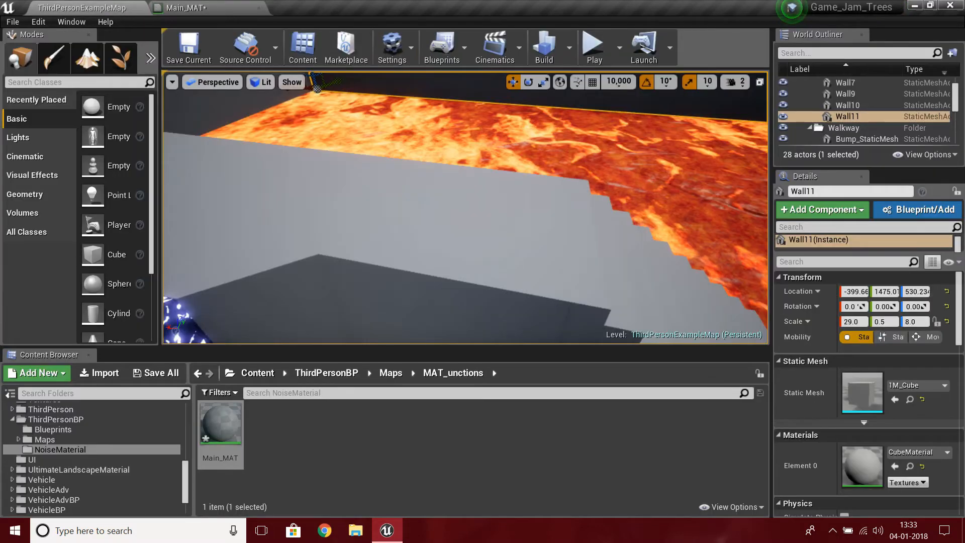
Create a Material Function named function_TUTO in the MAT_unctions folder and open it for editing
right_click(298, 433)
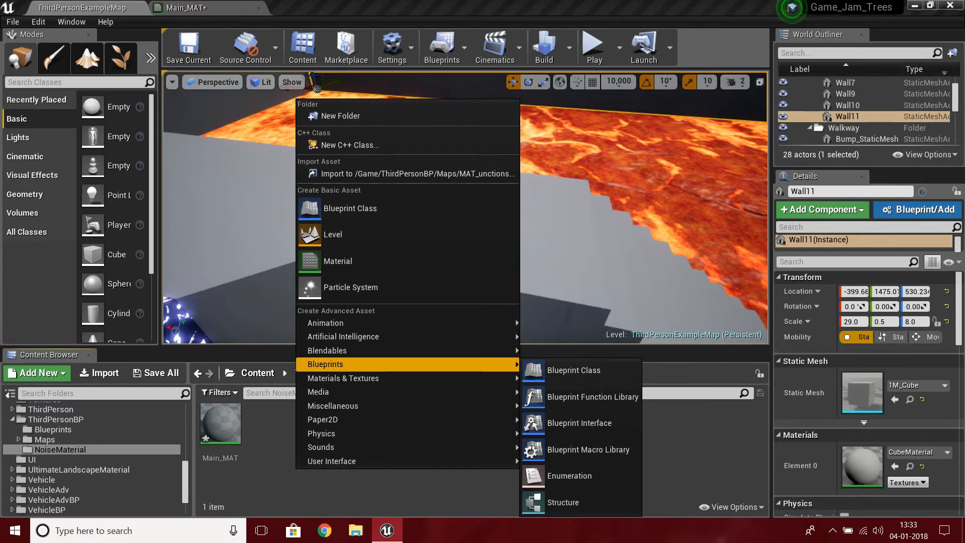
mouse_move(352, 378)
left_click(578, 372)
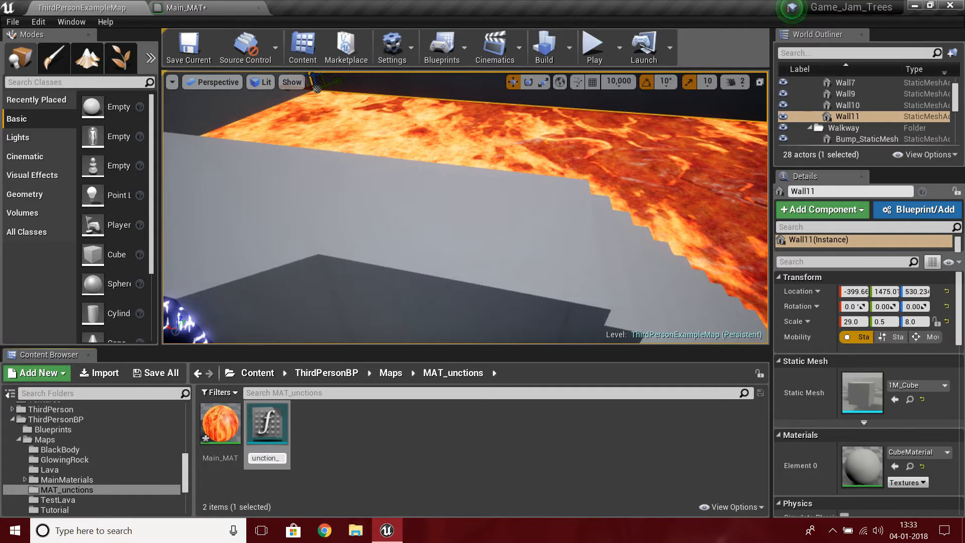
key("Return")
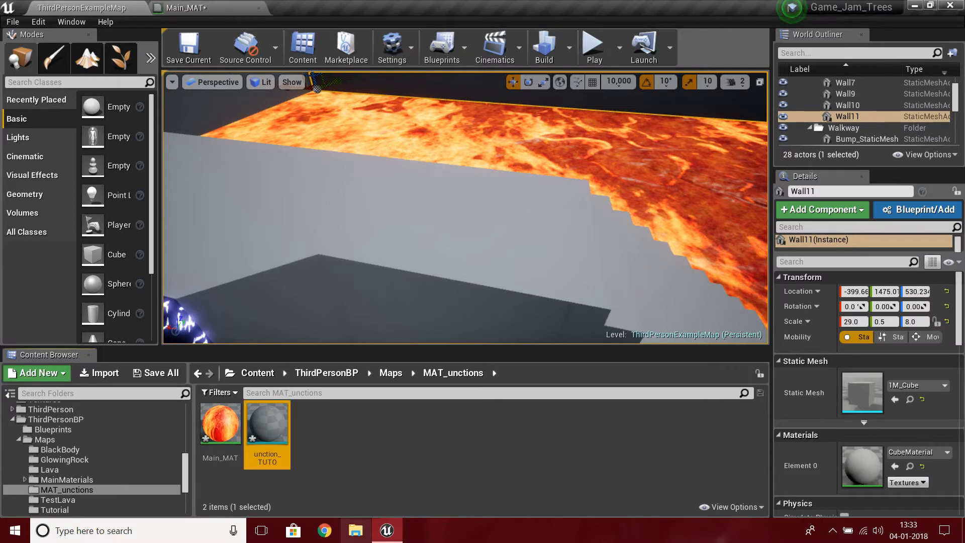
type("f")
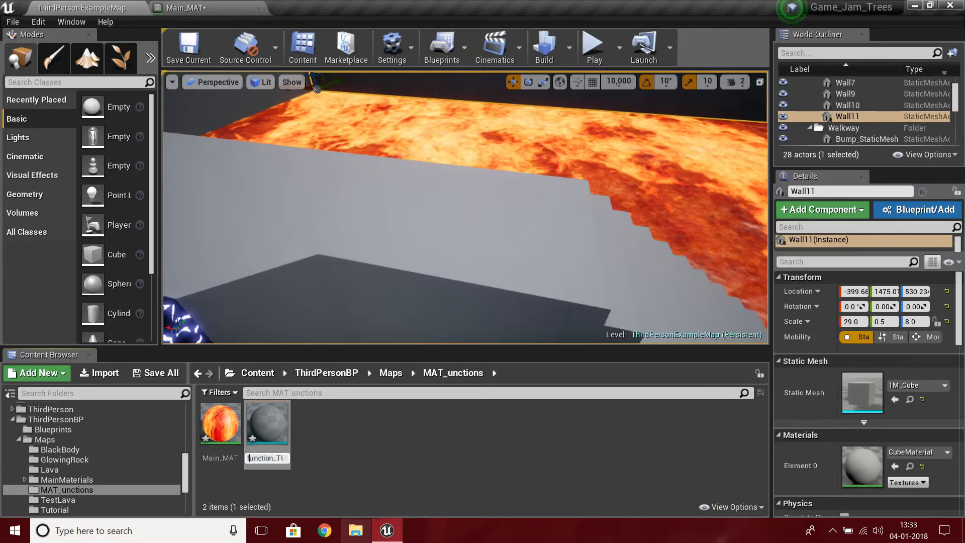
key("Return")
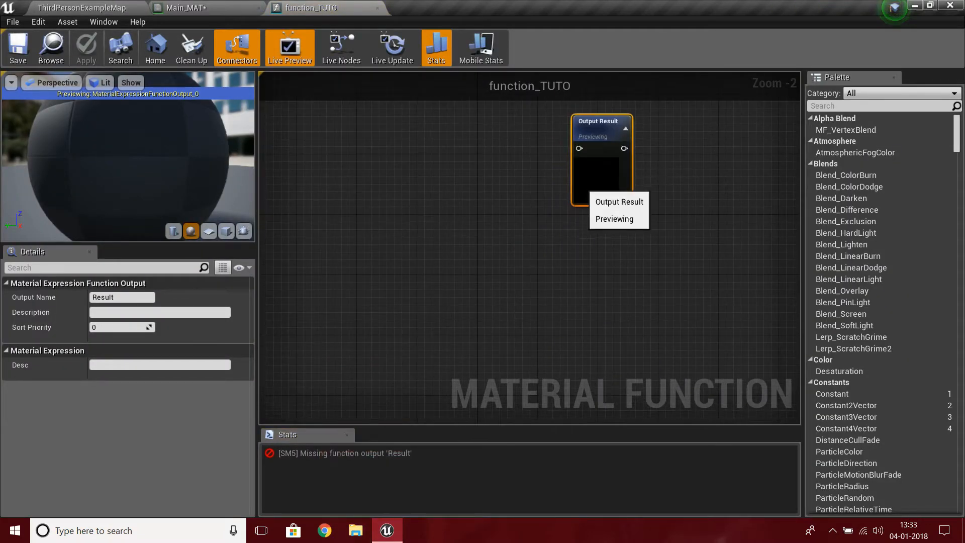
key("Delete")
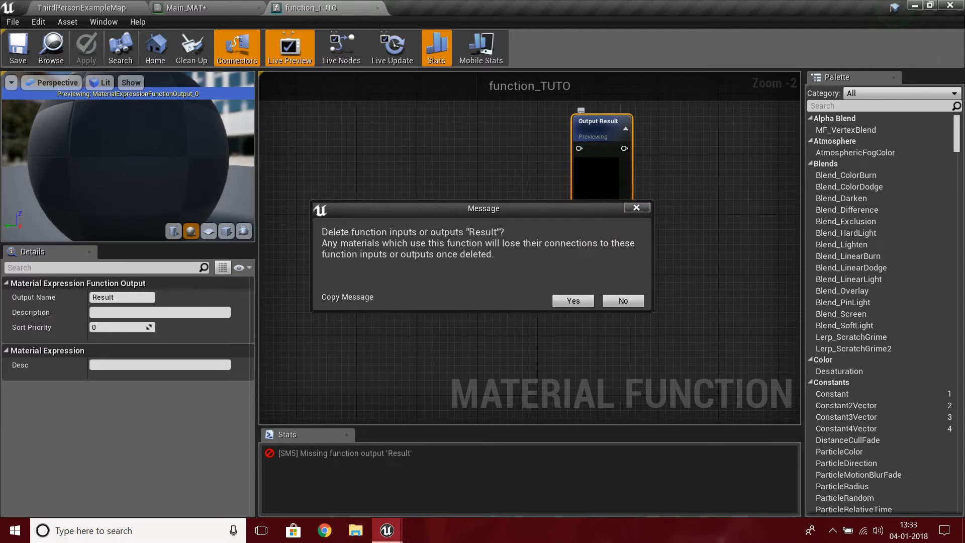
key("Escape")
right_click_drag(453, 183, 568, 220)
scroll(570, 219, "down", 2)
Copy all nodes except the material result node from Main_MAT and paste them into function_TUTO
left_click(186, 8)
scroll(449, 194, "down", 7)
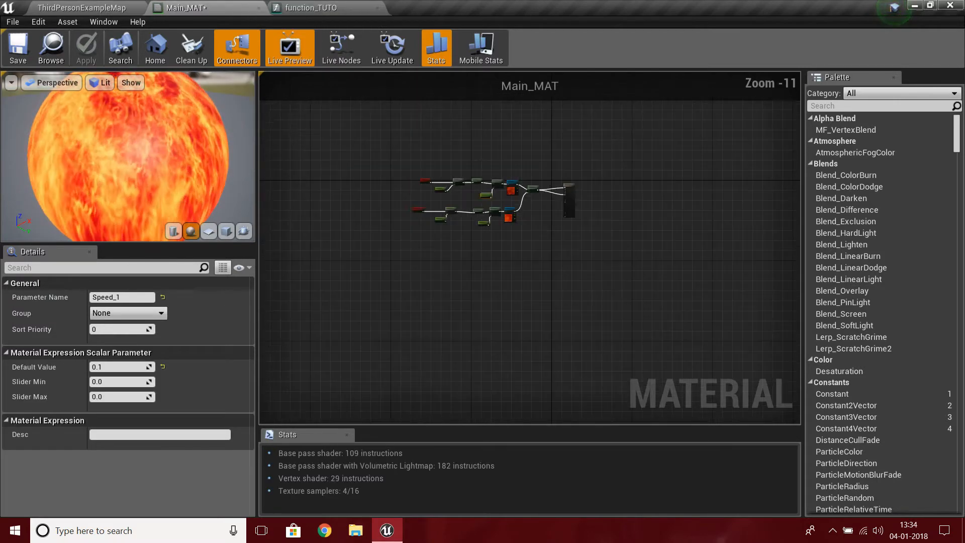
scroll(469, 226, "up", 3)
left_click_drag(358, 129, 458, 192)
left_click_drag(589, 249, 588, 249)
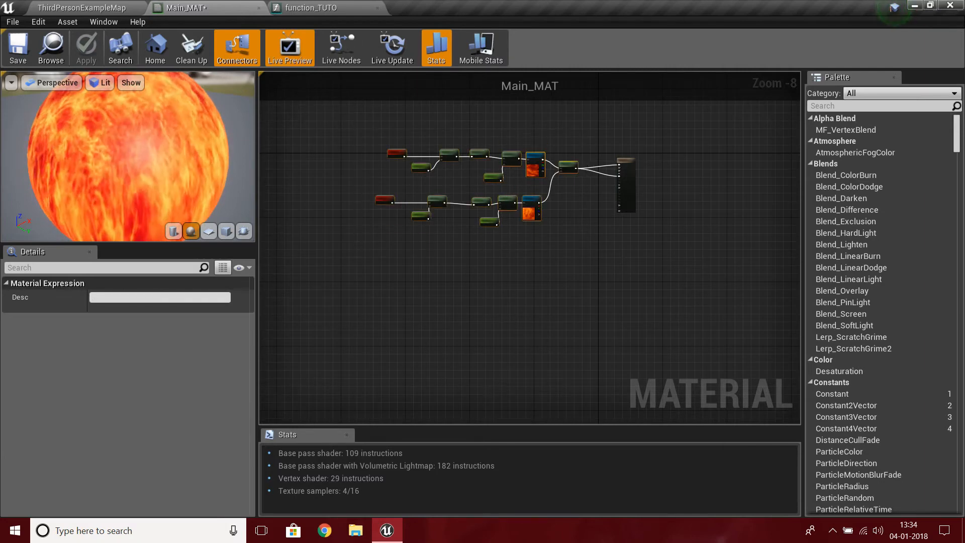
left_click(312, 8)
right_click_drag(550, 266, 680, 322)
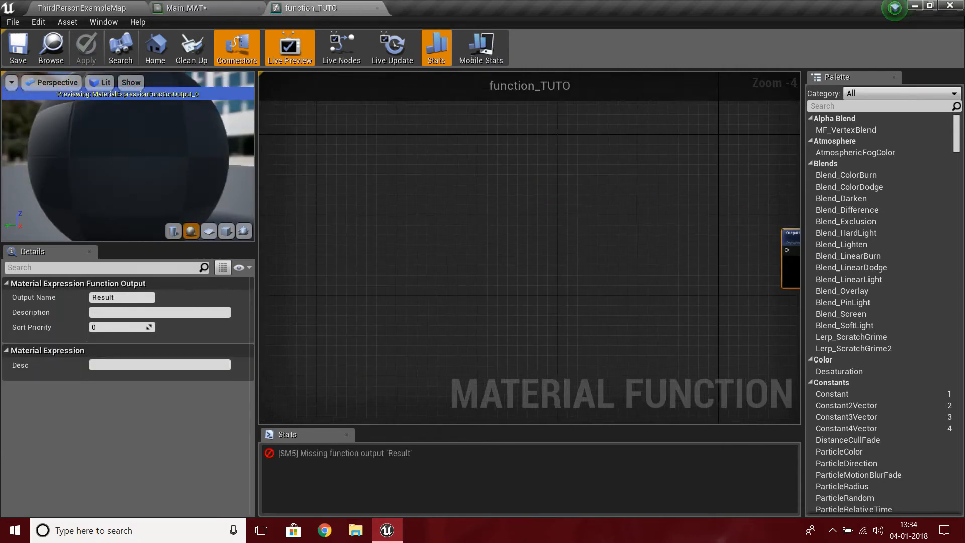
left_click(680, 322)
left_click(186, 8)
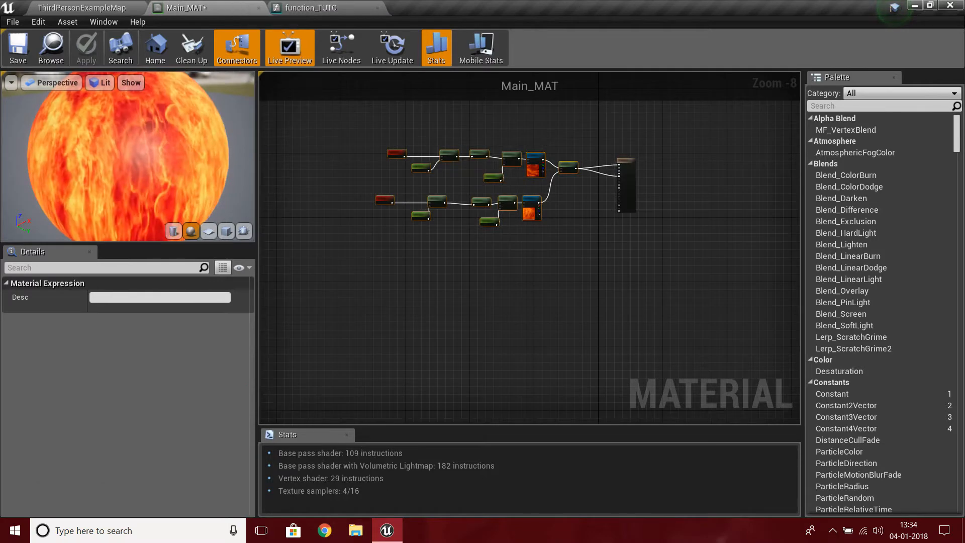
scroll(550, 243, "up", 6)
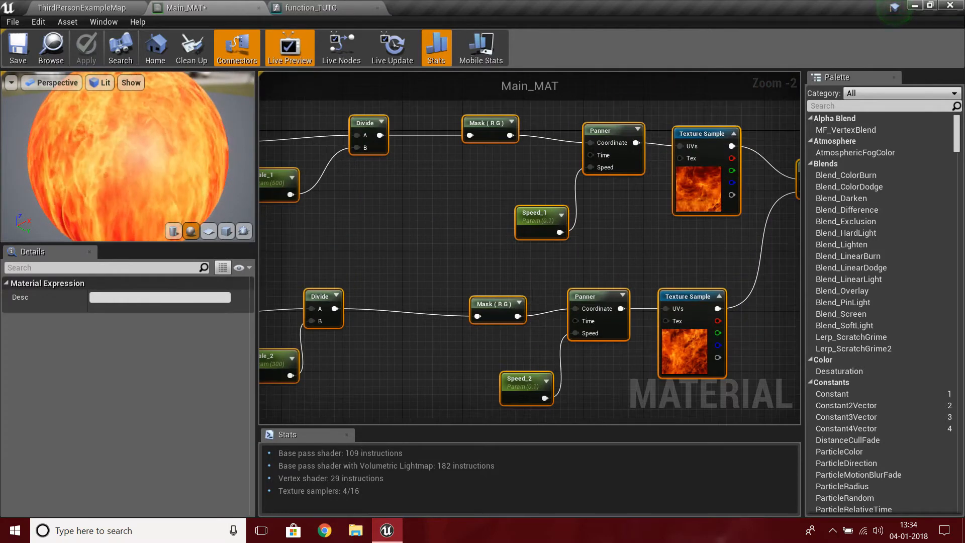
left_click(322, 8)
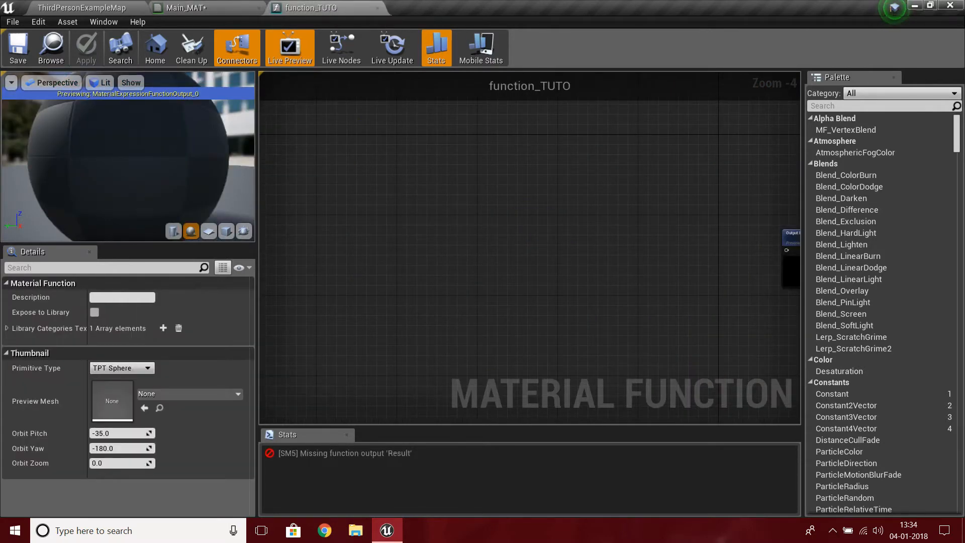
key("ctrl+v")
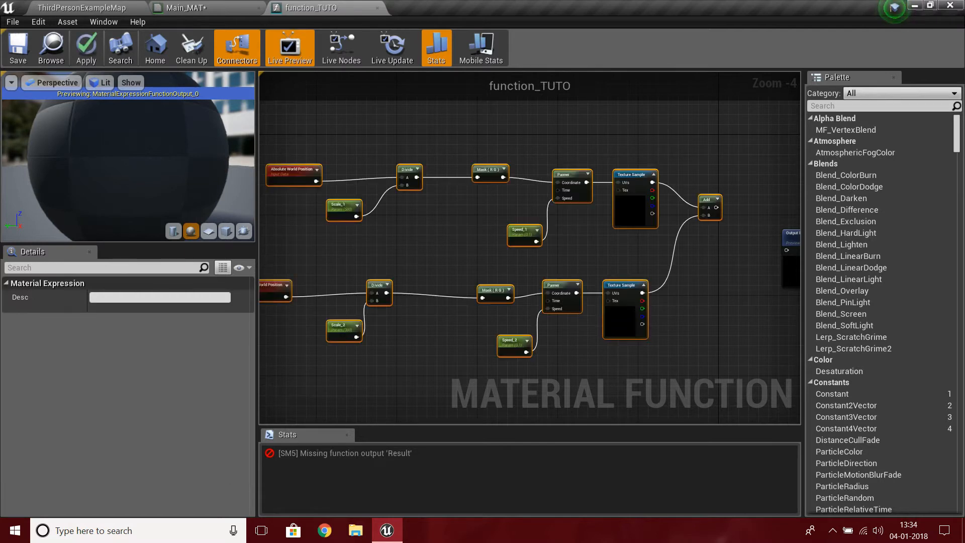
Move the pasted nodes into line with the Output Result node and place Output Result farther from Add
left_click_drag(711, 202, 716, 243)
left_click(705, 314)
right_click_drag(705, 314, 519, 282)
scroll(643, 240, "up", 1)
left_click_drag(589, 204, 699, 211)
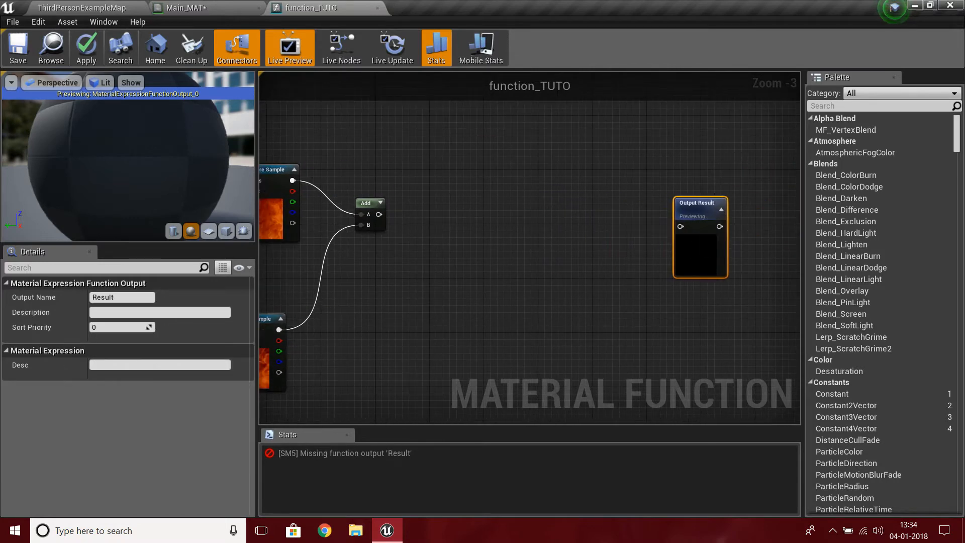
Add a MakeMaterialAttributes node beside Output Result and feed the Add output into its BaseColor and EmissiveColor
right_click(592, 226)
type("make")
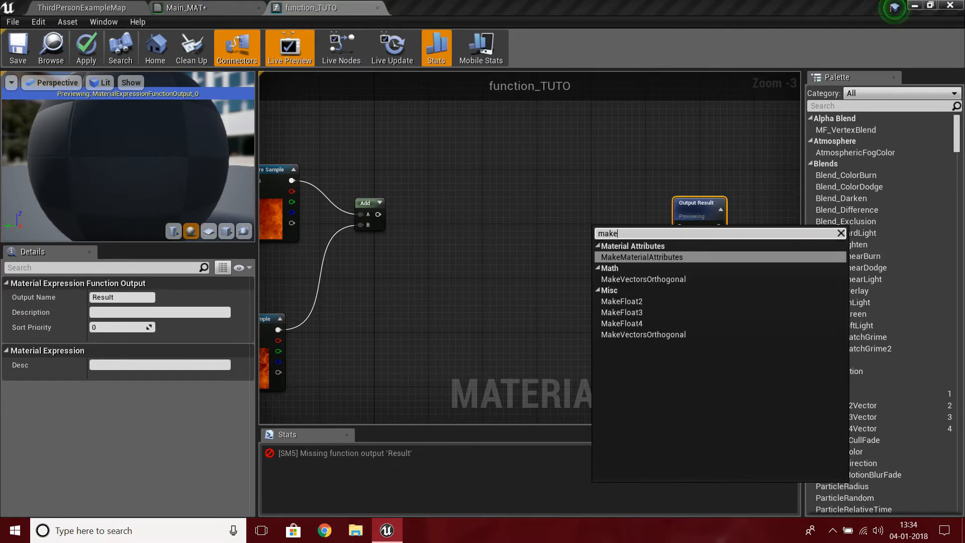
key("Return")
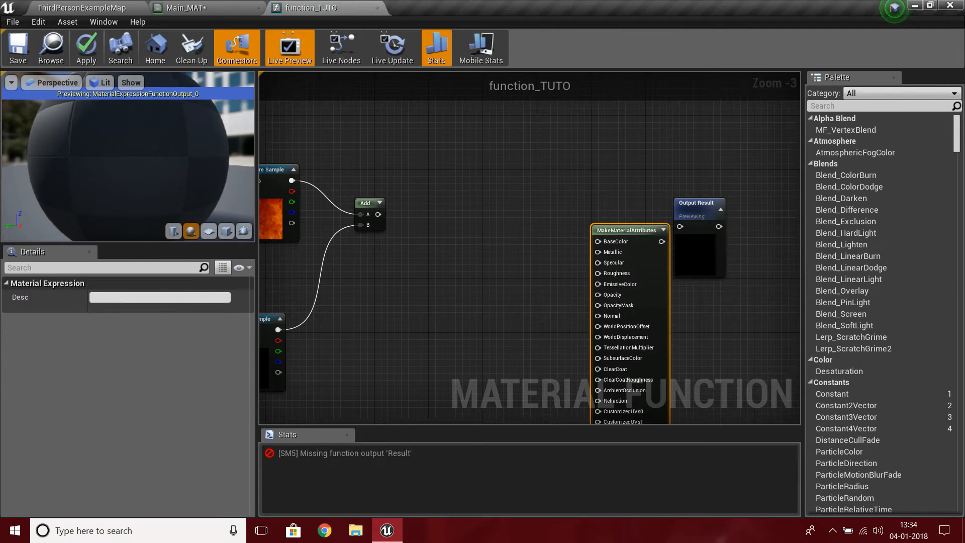
left_click_drag(626, 230, 573, 183)
left_click_drag(378, 214, 558, 238)
left_click(378, 215)
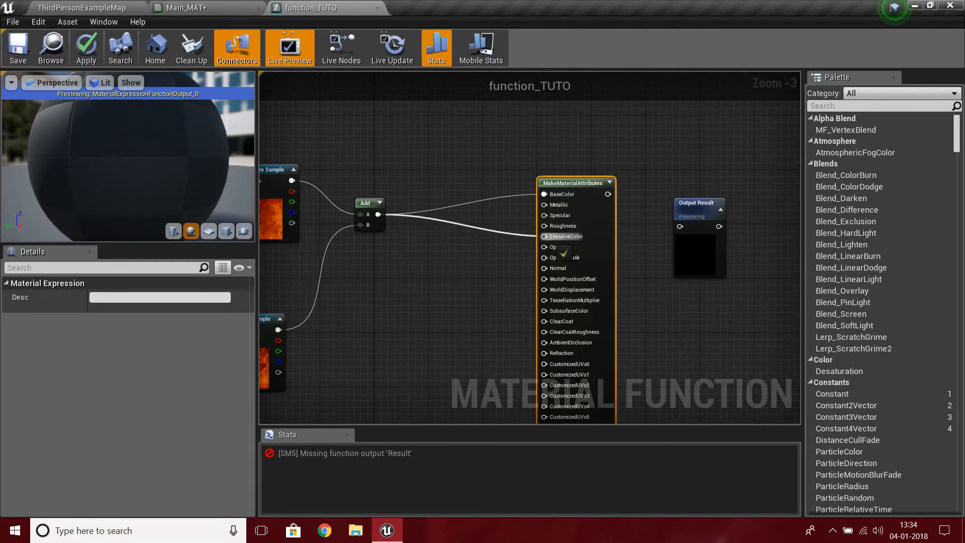
Connect MakeMaterialAttributes to the Output Result node and rename the output as Material Attributes
left_click_drag(608, 194, 681, 227)
left_click(696, 207)
left_click(125, 296)
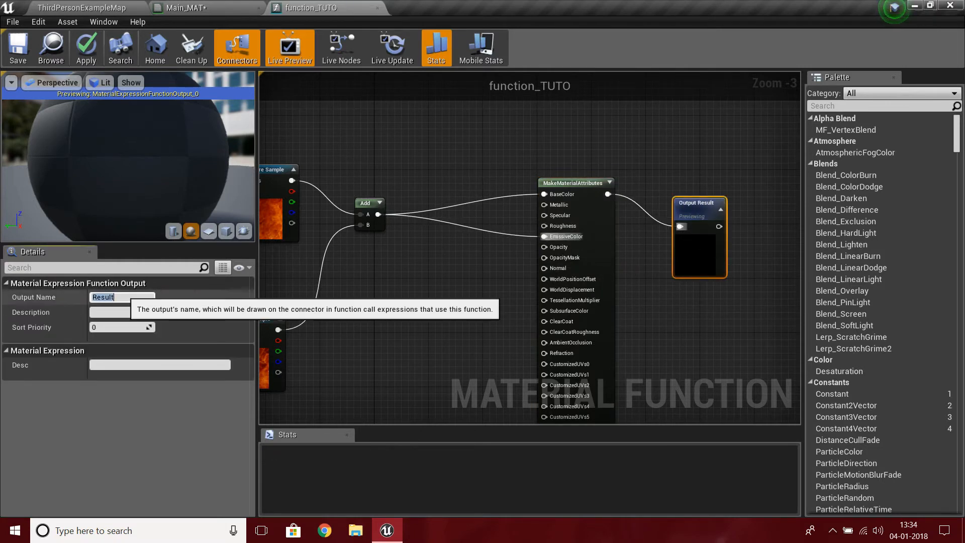
type("M")
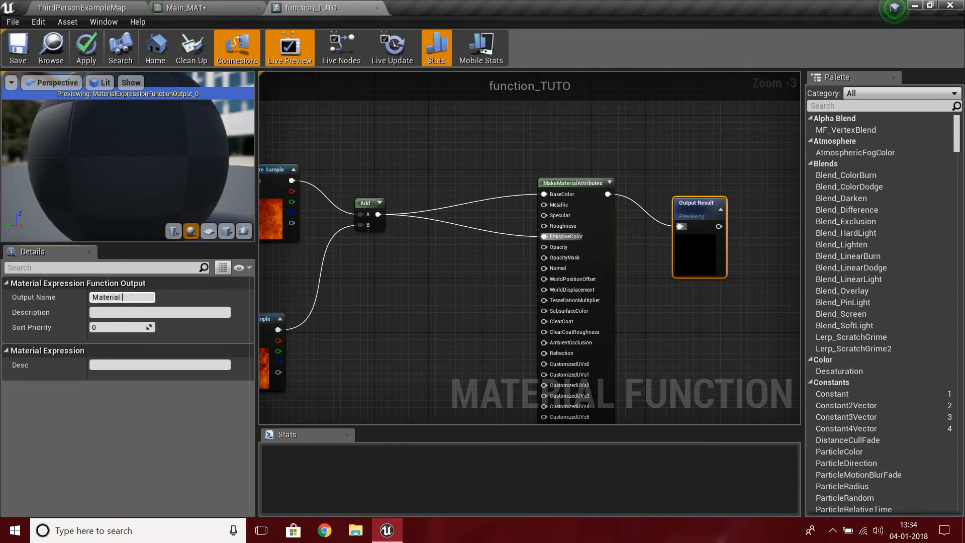
type("aterial Attributes")
key("Return")
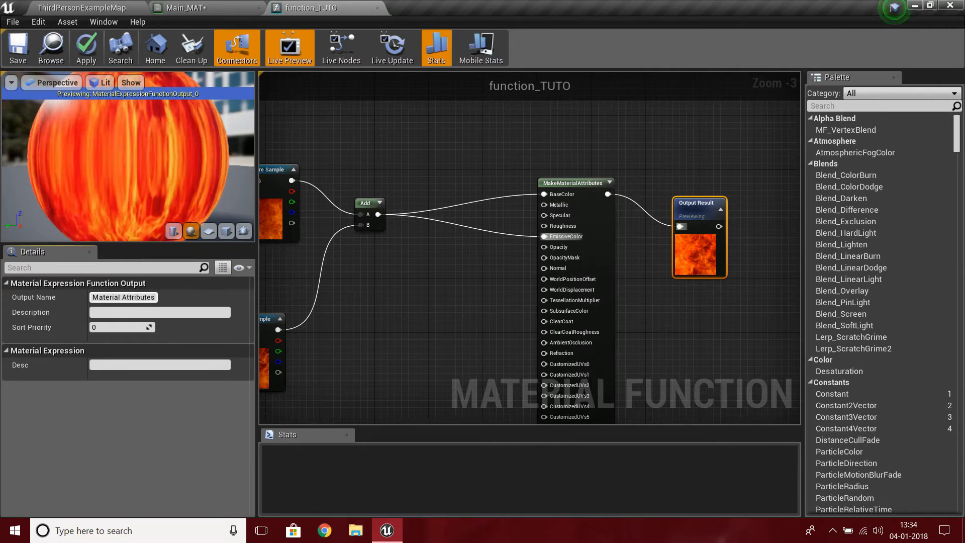
Move the Speed_1 and Speed_2 parameters farther from their Panner nodes to free space beside the Texture Samples
right_click_drag(463, 302, 452, 213)
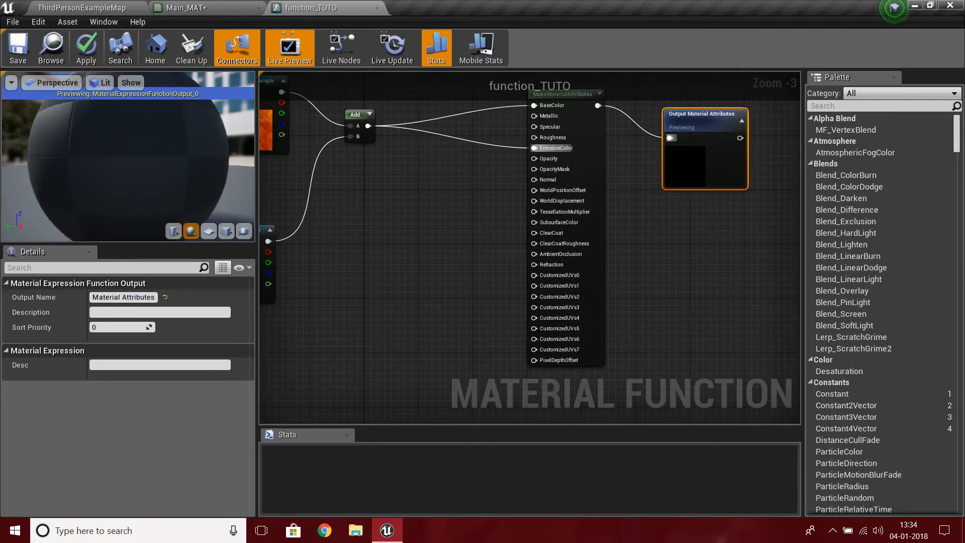
right_click_drag(445, 296, 489, 415)
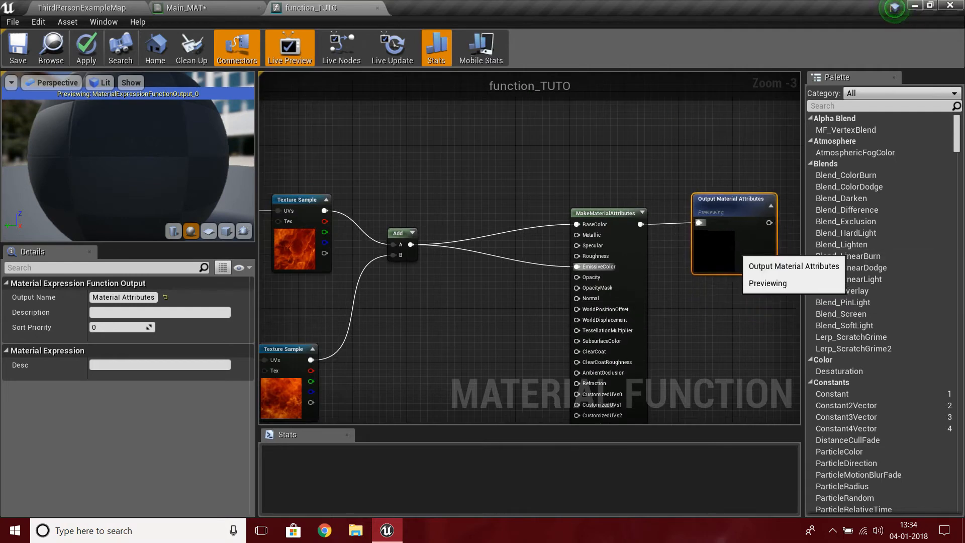
right_click_drag(598, 266, 566, 227)
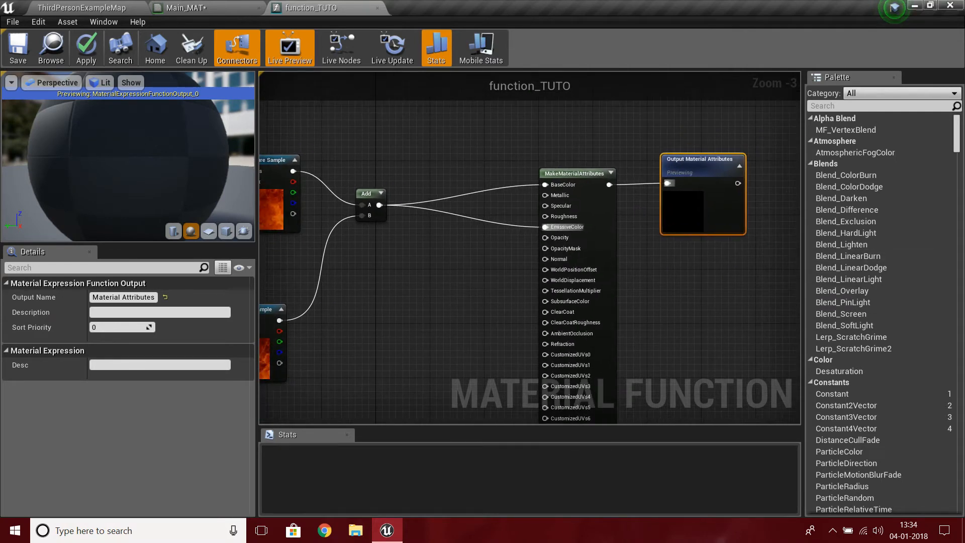
right_click_drag(428, 251, 523, 228)
left_click(372, 242)
right_click_drag(324, 226, 518, 257)
scroll(518, 257, "down", 1)
mouse_move(396, 261)
right_mouse_down()
mouse_move(519, 194)
mouse_move(593, 214)
mouse_move(441, 258)
mouse_move(390, 261)
right_mouse_up()
scroll(598, 215, "up", 2)
left_click_drag(578, 171, 521, 249)
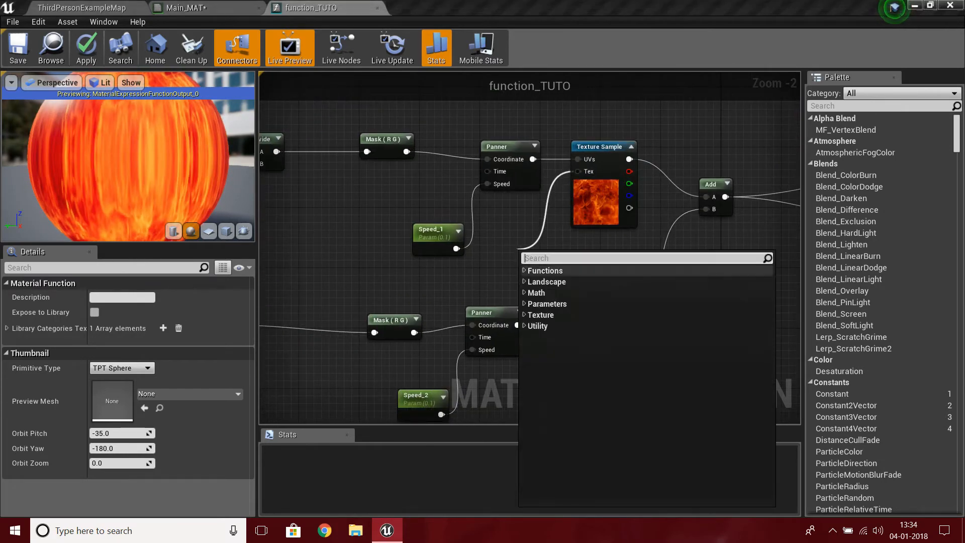
right_click_drag(438, 282, 487, 239)
left_click_drag(483, 199, 410, 147)
left_click_drag(472, 358, 397, 327)
Add a FunctionInput of type Function Input Texture 2D feeding the Tex pin of the upper Texture Sample
left_click_drag(629, 130, 555, 194)
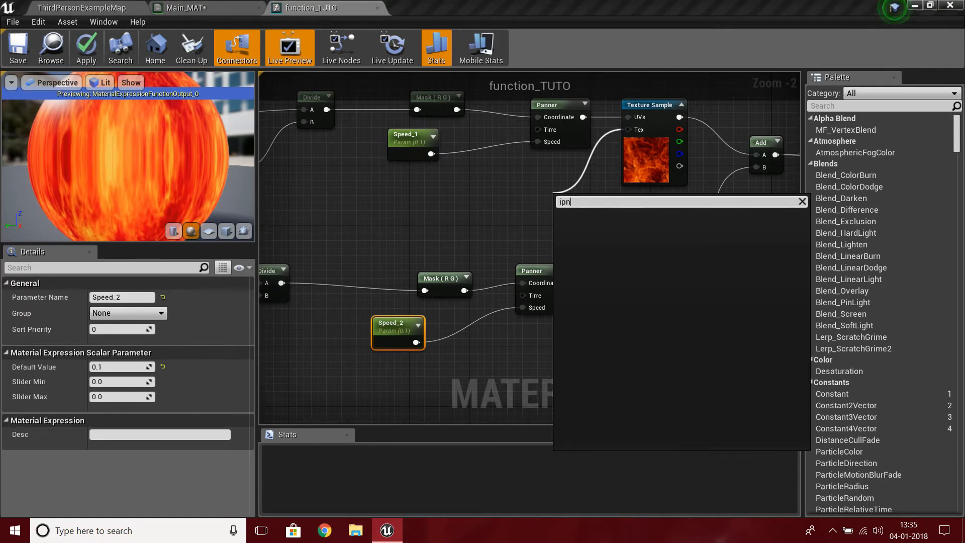
key("BackSpace")
key("BackSpace")
type("nput")
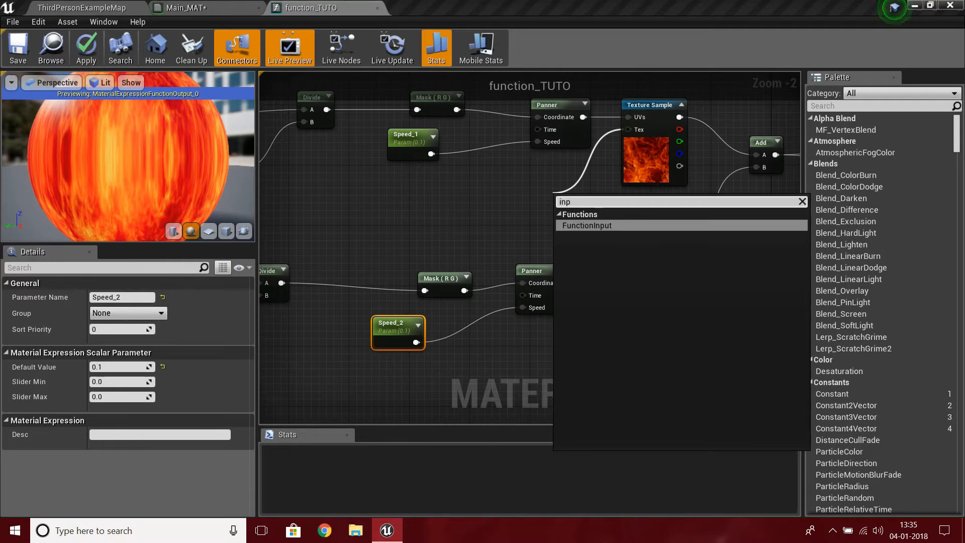
key("Return")
left_click_drag(588, 200, 513, 165)
left_click(138, 328)
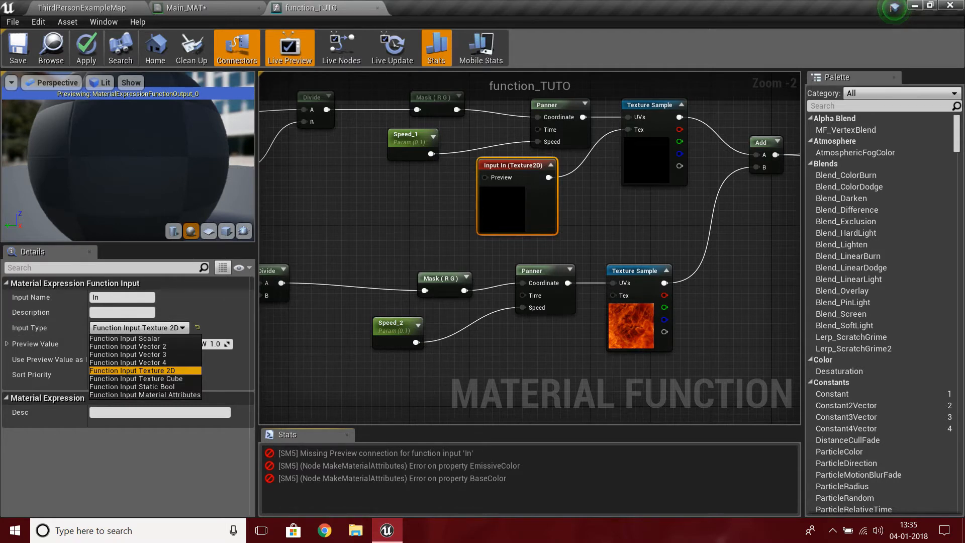
left_click(133, 371)
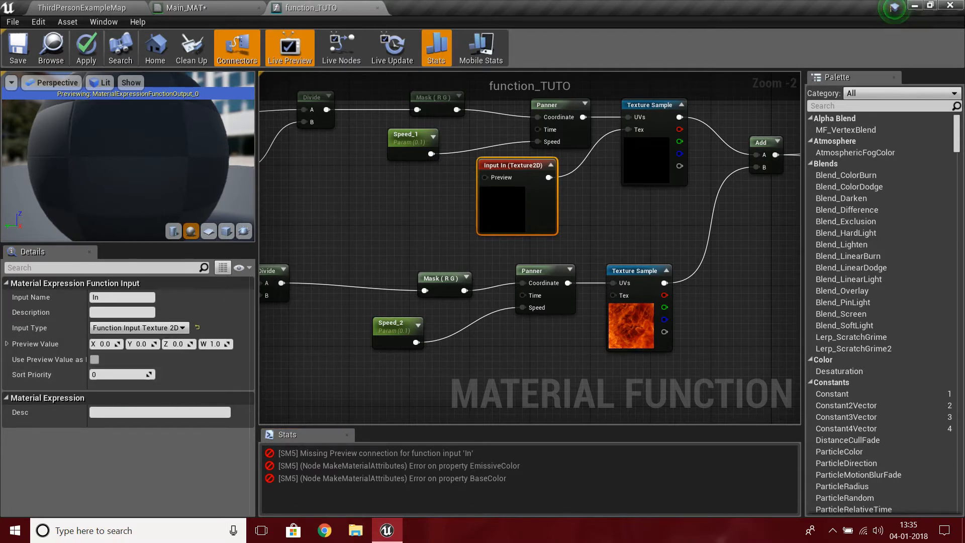
Name the new Texture 2D function input ire
left_click(103, 298)
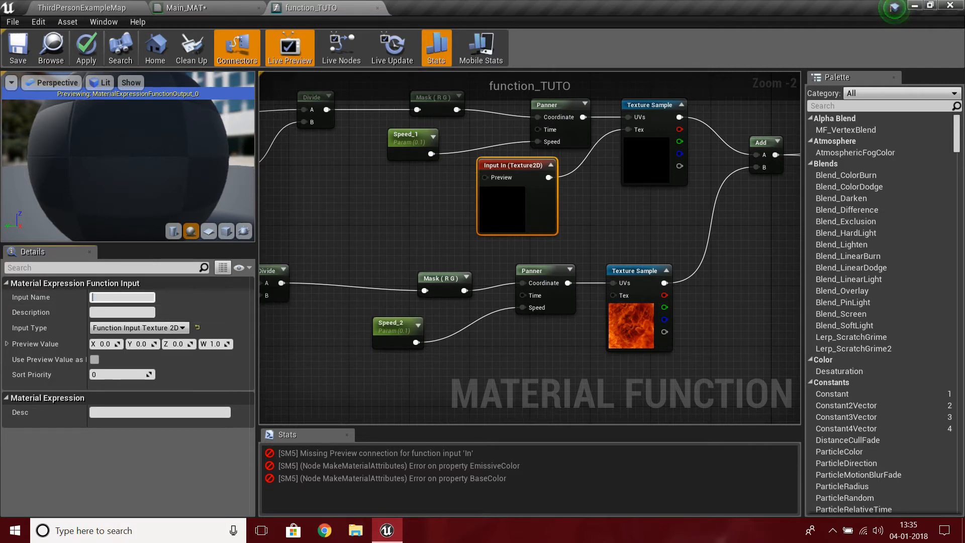
key("Return")
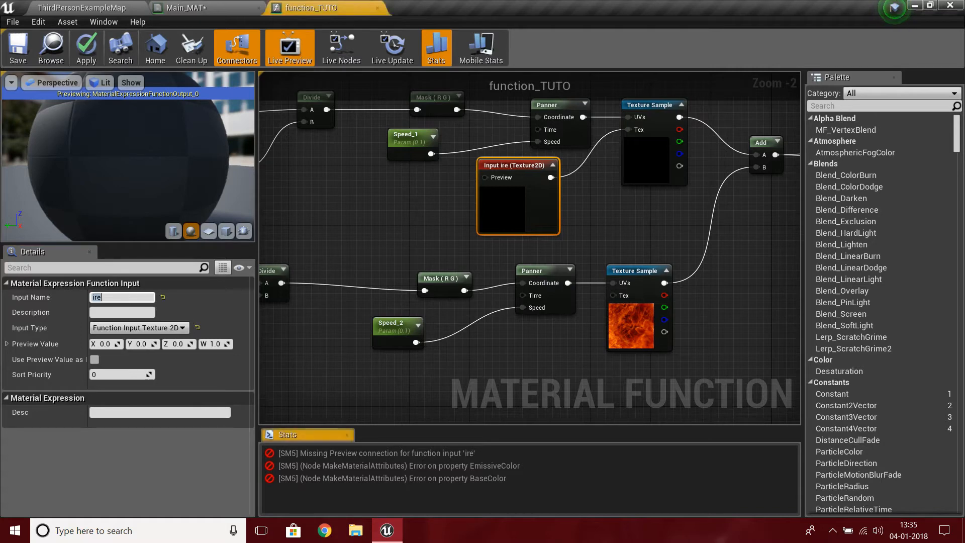
right_click_drag(784, 178, 478, 133)
scroll(460, 240, "down", 2)
scroll(606, 201, "up", 4)
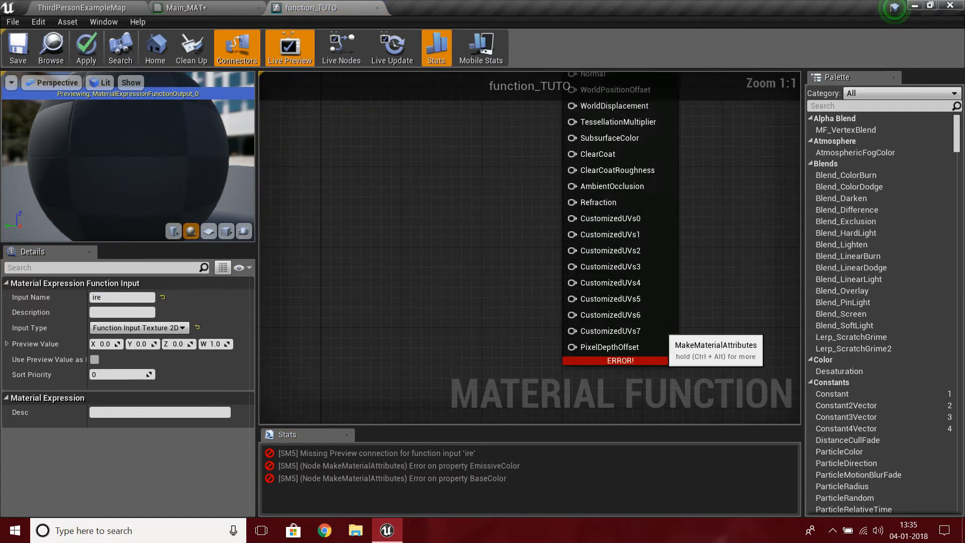
left_click(663, 329)
right_click_drag(427, 301, 853, 390)
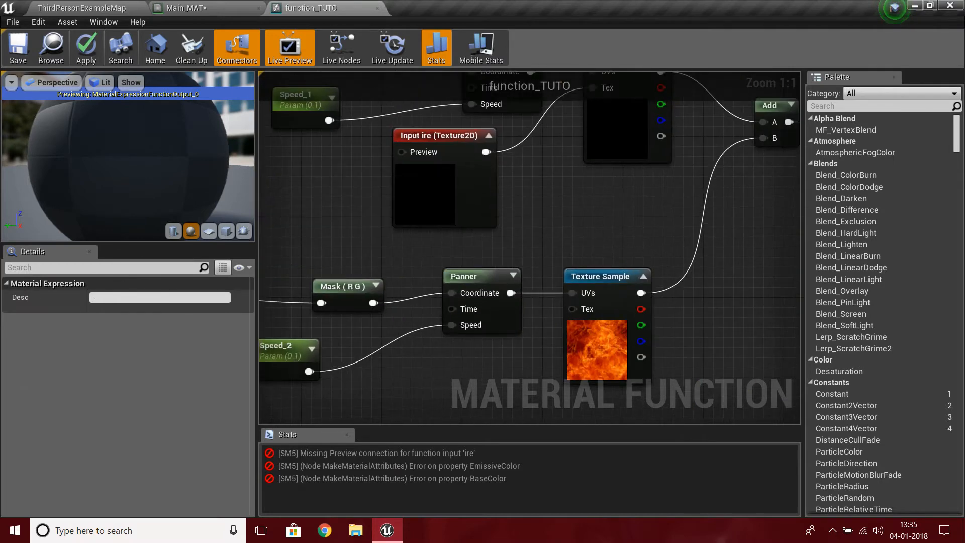
left_click(460, 205)
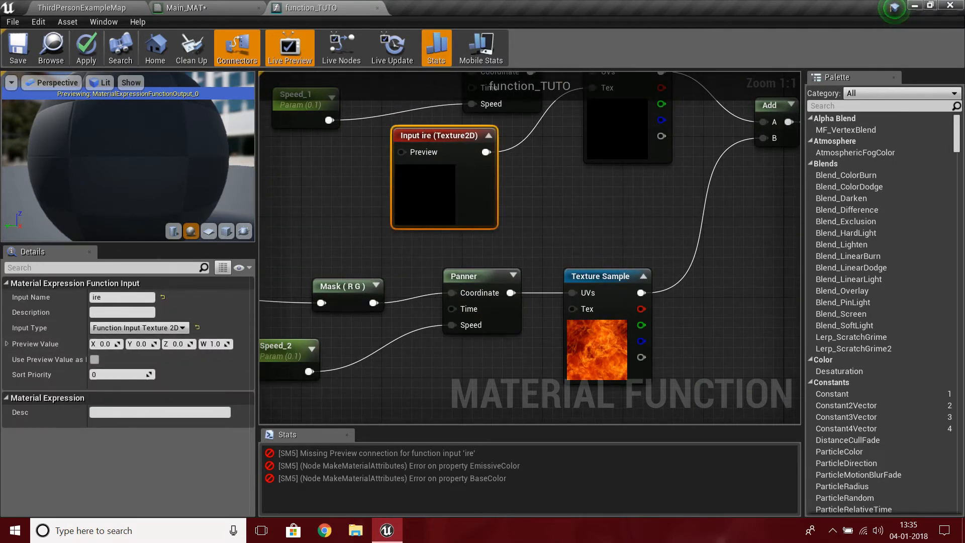
right_click_drag(362, 213, 465, 267)
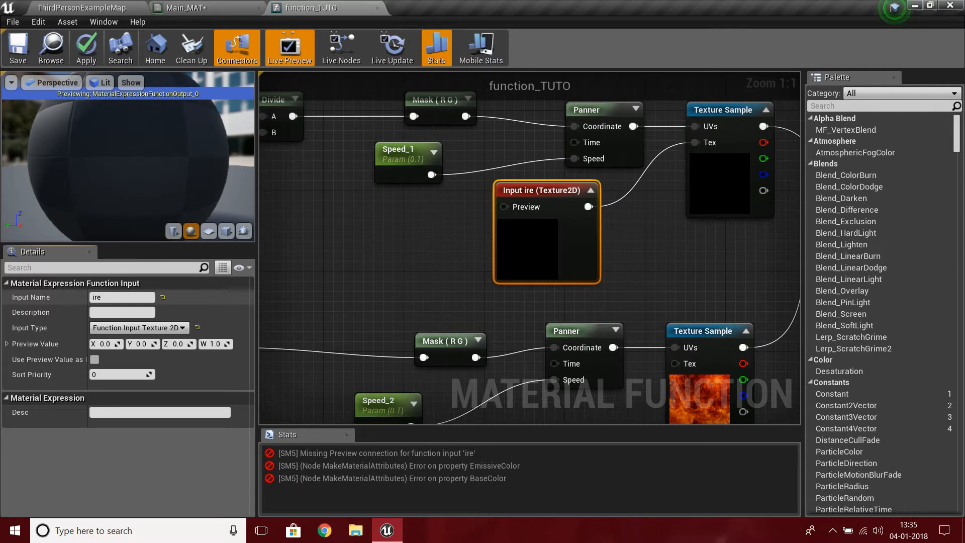
Rename the upper Texture 2D function input as Element1
left_click(108, 297)
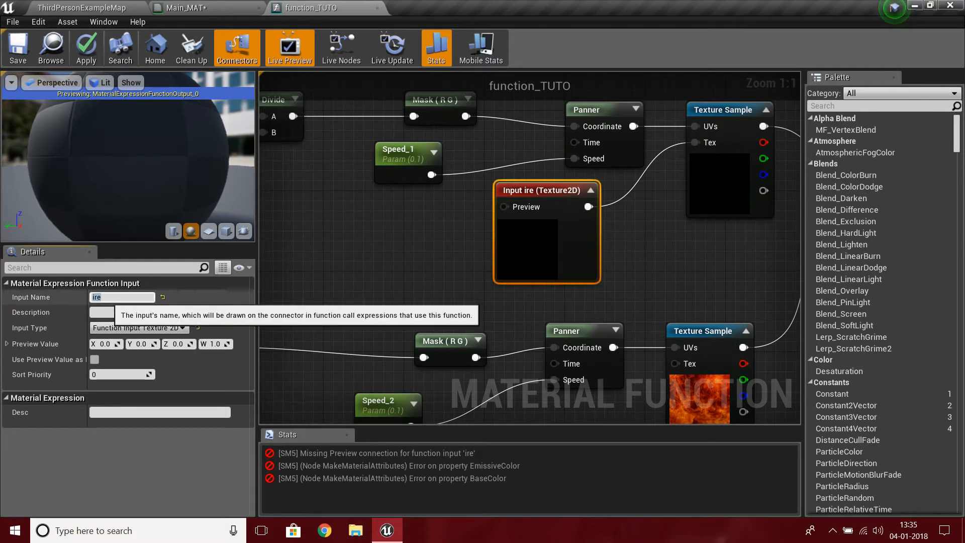
type("Element1")
key("Return")
Paste a copy of the Element1 input wired to the lower Texture Sample's Tex pin, and name it Element2
scroll(530, 248, "down", 3)
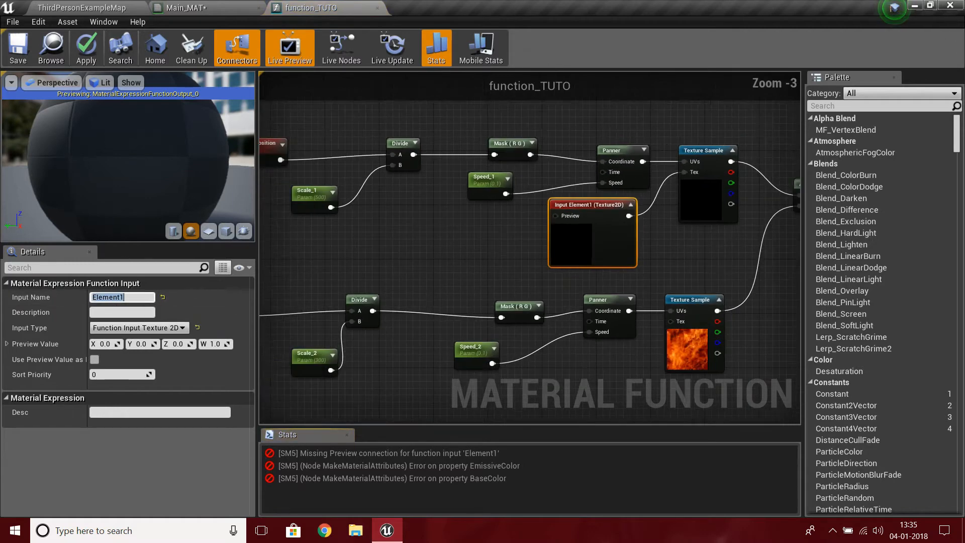
key("ctrl+v")
left_click_drag(626, 339, 663, 234)
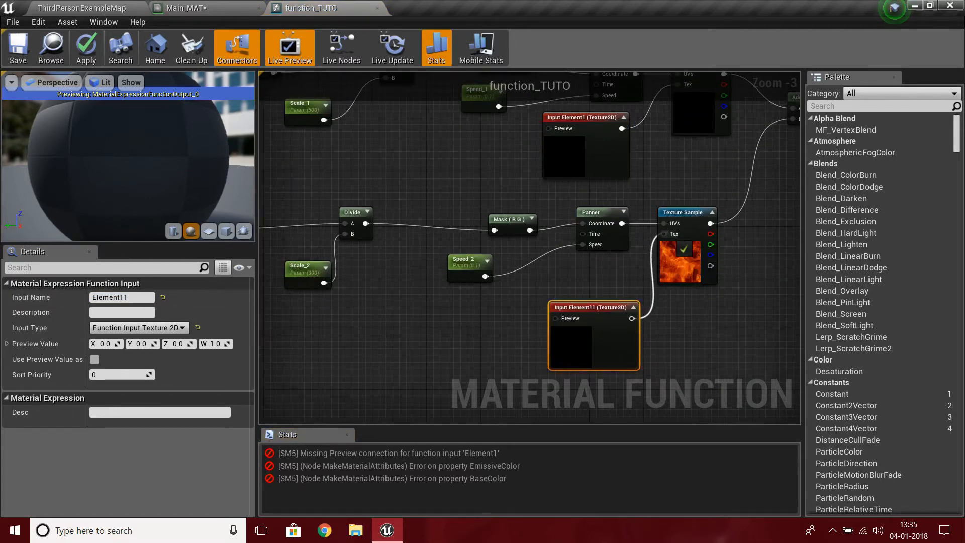
left_click(149, 297)
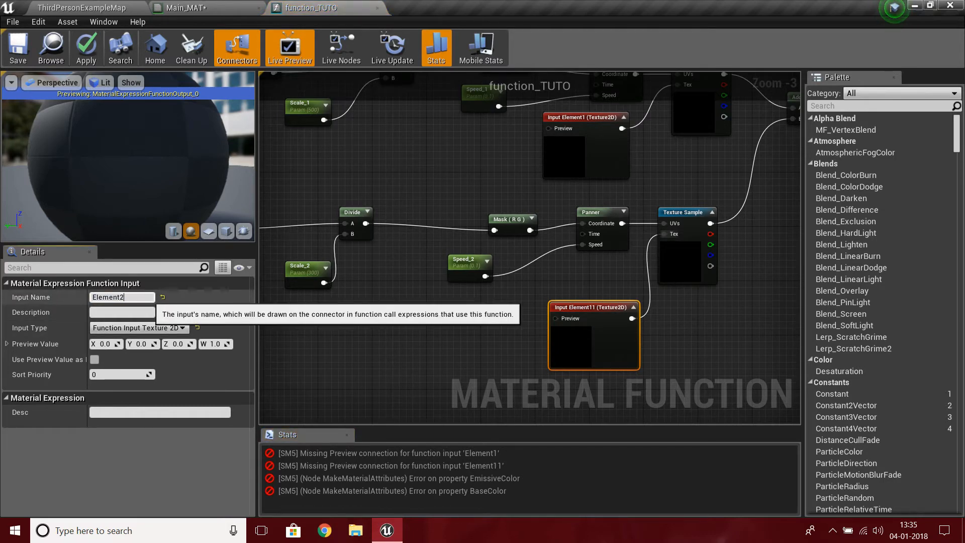
type("Element2")
key("Return")
Add a Texture Object node feeding the Preview pin of the Element2 input and place it beside that input
right_click_drag(572, 325, 619, 269)
left_click_drag(675, 263, 549, 301)
type("tex")
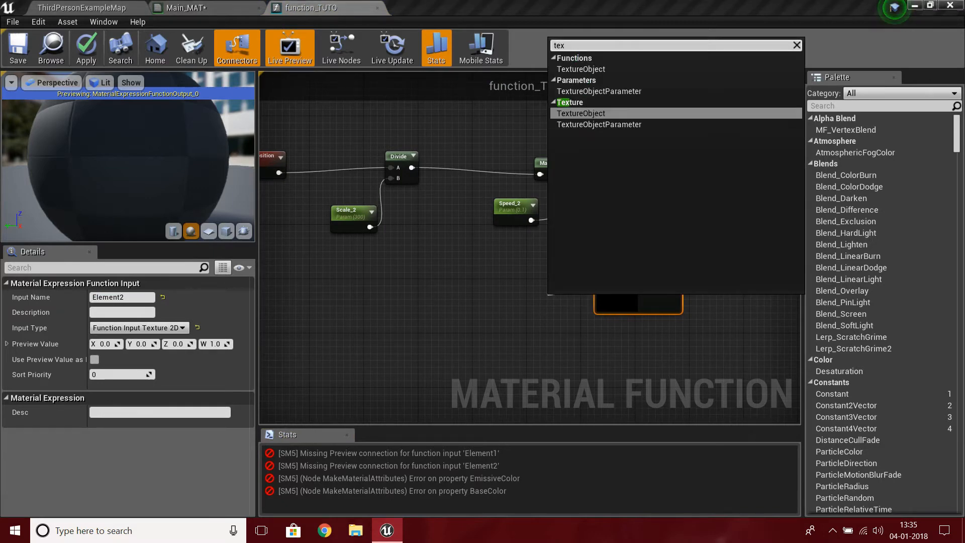
key("Return")
left_click_drag(572, 299, 491, 251)
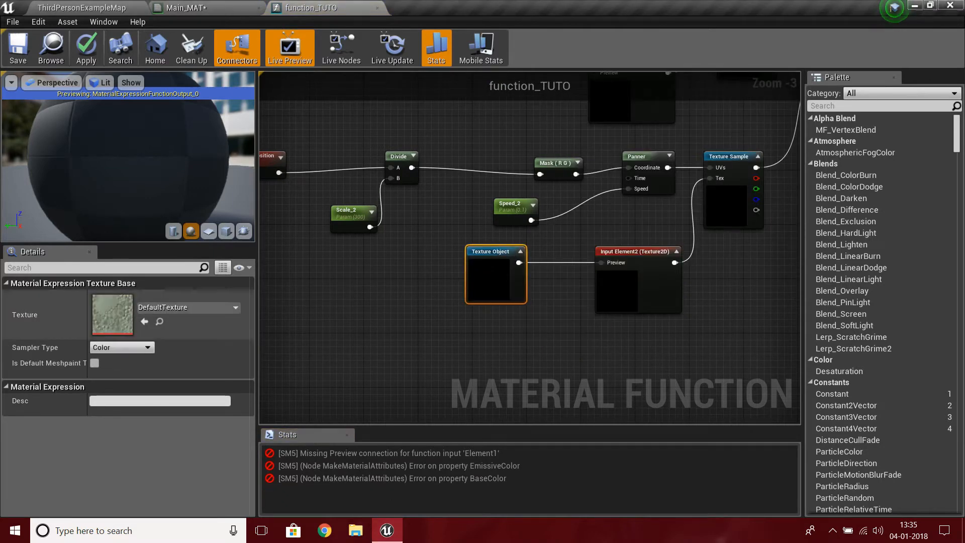
Assign the T_Fire_SubUV texture to the Texture Object
left_click(194, 308)
type("fir")
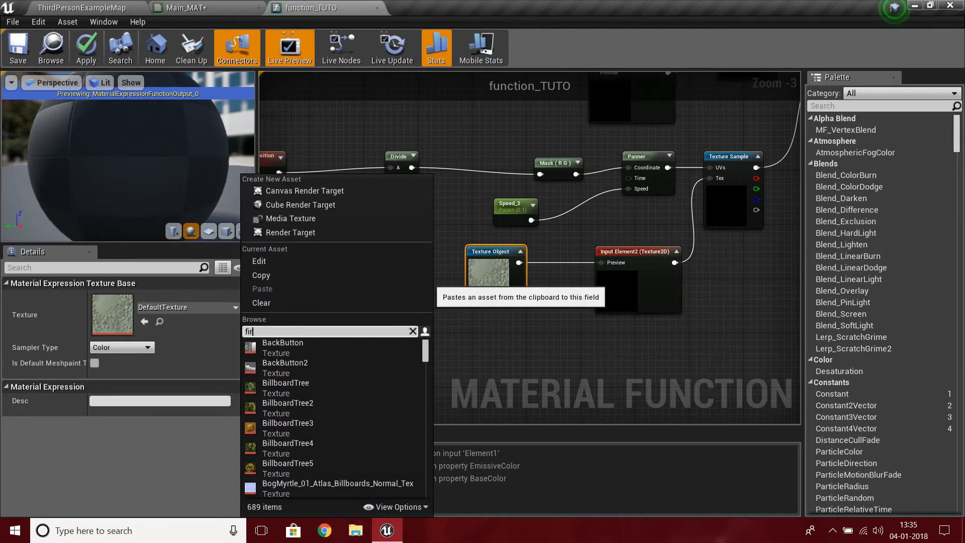
type("e")
left_click(286, 365)
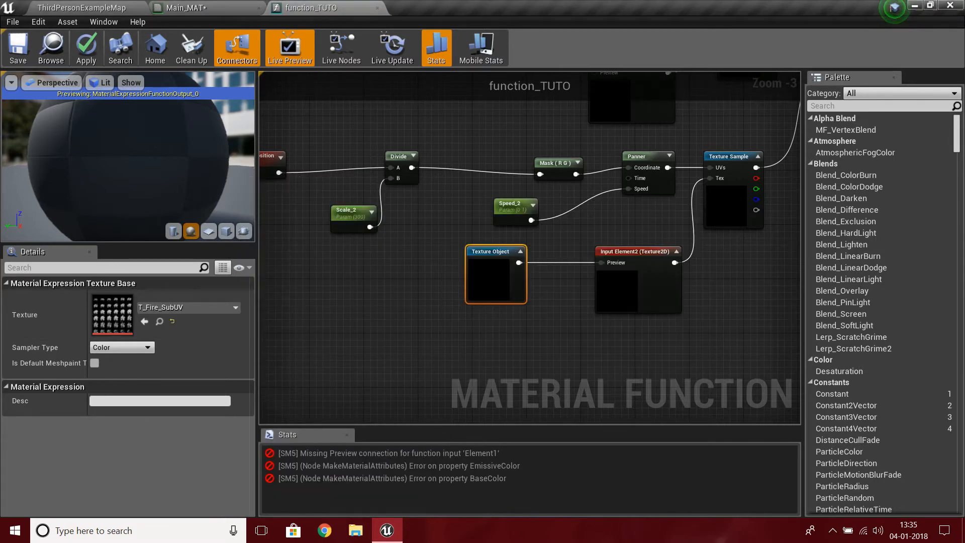
Set the texture of the Texture Object feeding Element2 to T_Fire_Tiled_D
left_click(171, 308)
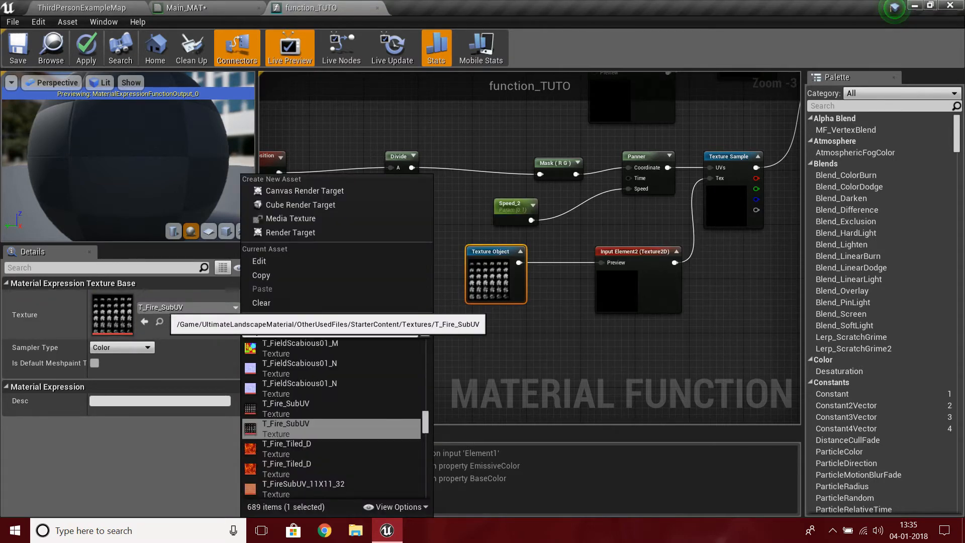
scroll(332, 428, "down", 3)
left_click(287, 386)
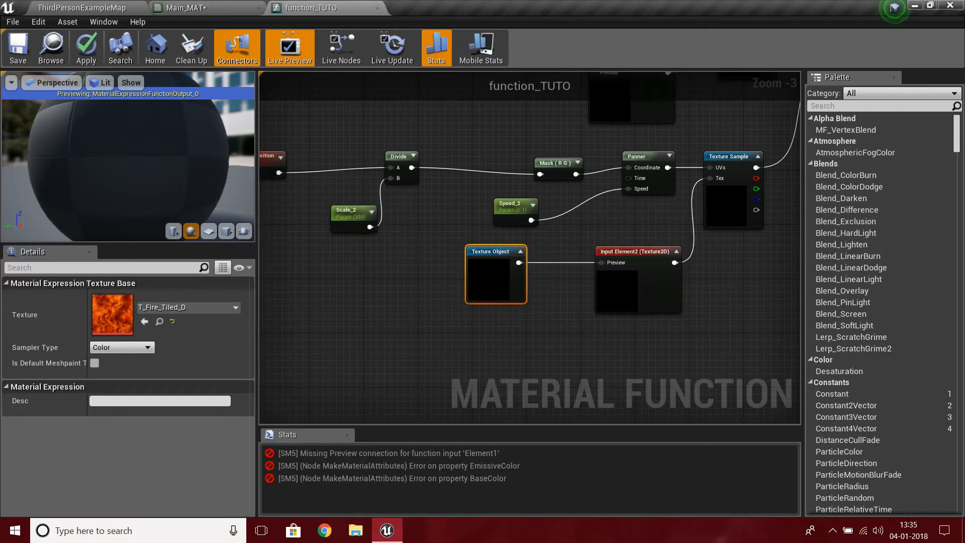
Paste a copy of the Texture Object, connect it to the Preview pin of Element1 and place it beside that input
right_click_drag(462, 196, 511, 413)
key("ctrl+v")
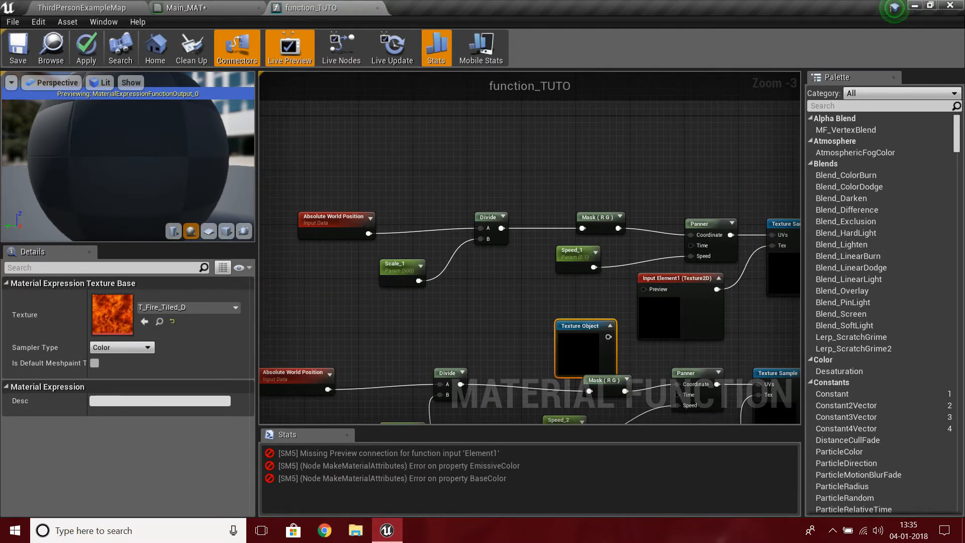
left_click_drag(608, 336, 643, 289)
left_click_drag(593, 352, 529, 310)
Move the lower Texture Object slightly farther from the Element2 input and apply the function changes
right_click_drag(502, 314, 416, 204)
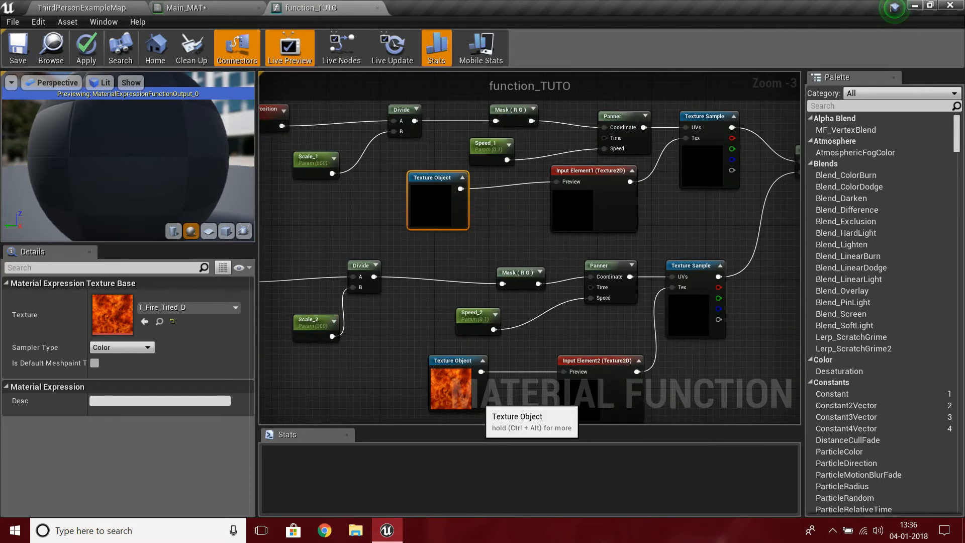
left_click_drag(479, 400, 451, 404)
right_click_drag(585, 199, 504, 177)
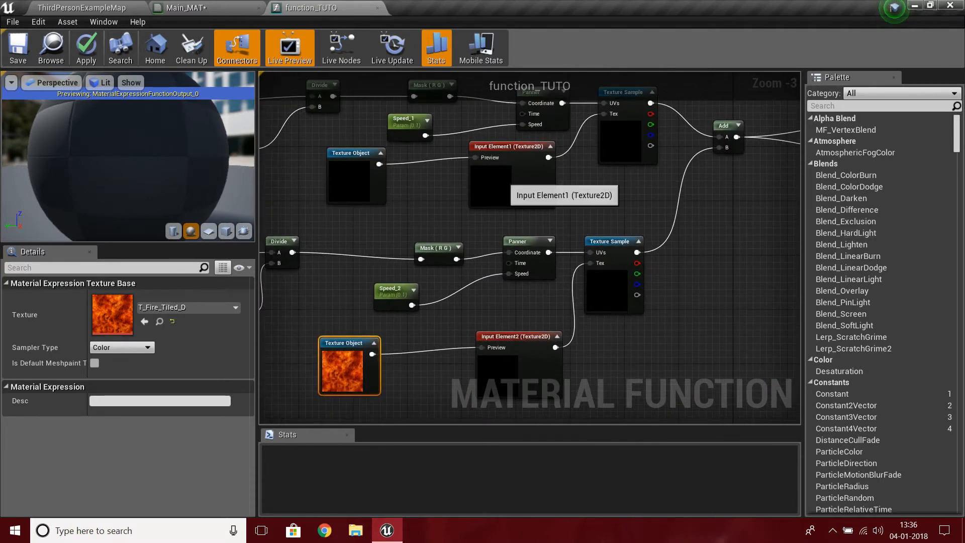
left_click(538, 197)
right_click_drag(545, 202, 545, 111)
left_click_drag(530, 356, 503, 243)
right_click_drag(504, 243, 372, 307)
left_click(87, 48)
Add a FunctionOutput node fed by the result of the Add node that sums both texture samples
right_click_drag(553, 251, 453, 304)
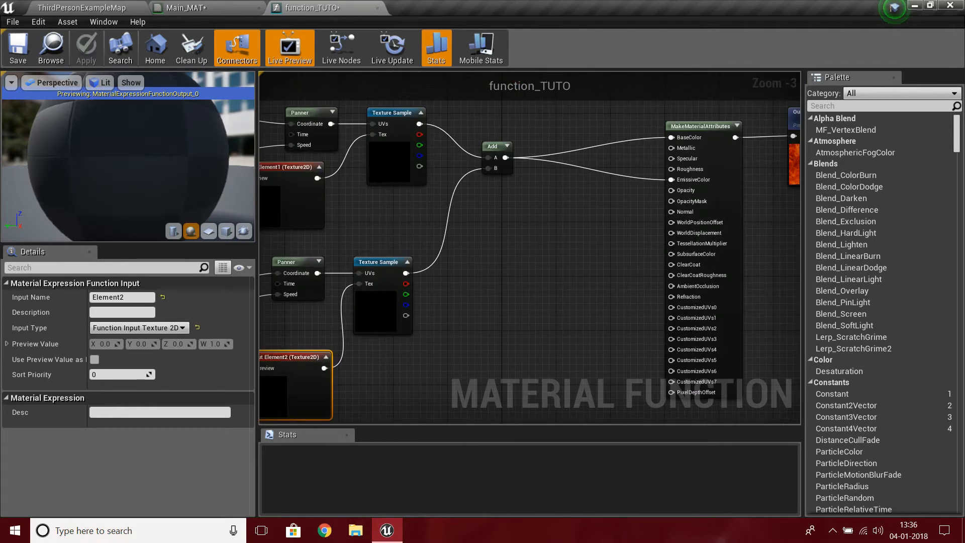
right_click_drag(515, 165, 529, 275)
left_click_drag(519, 267, 565, 157)
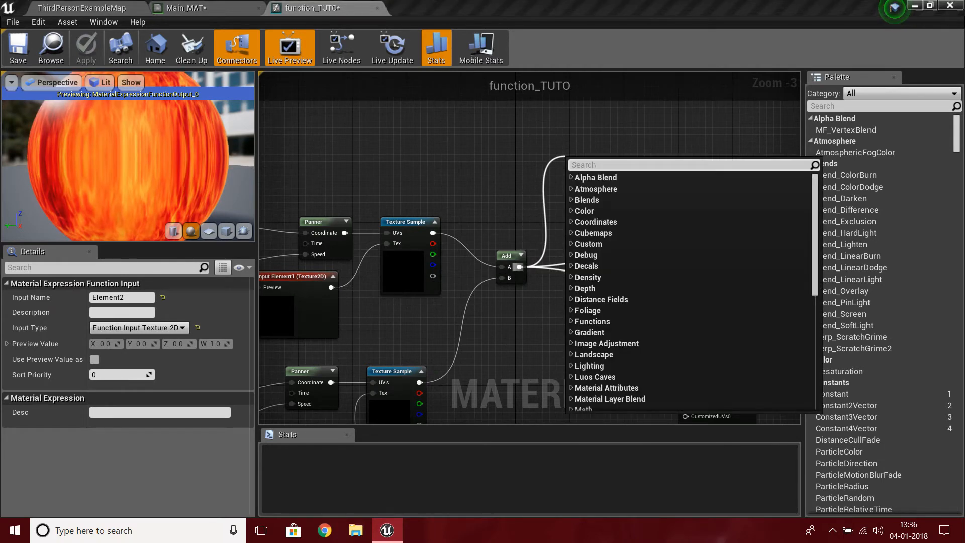
right_click_drag(524, 195, 477, 103)
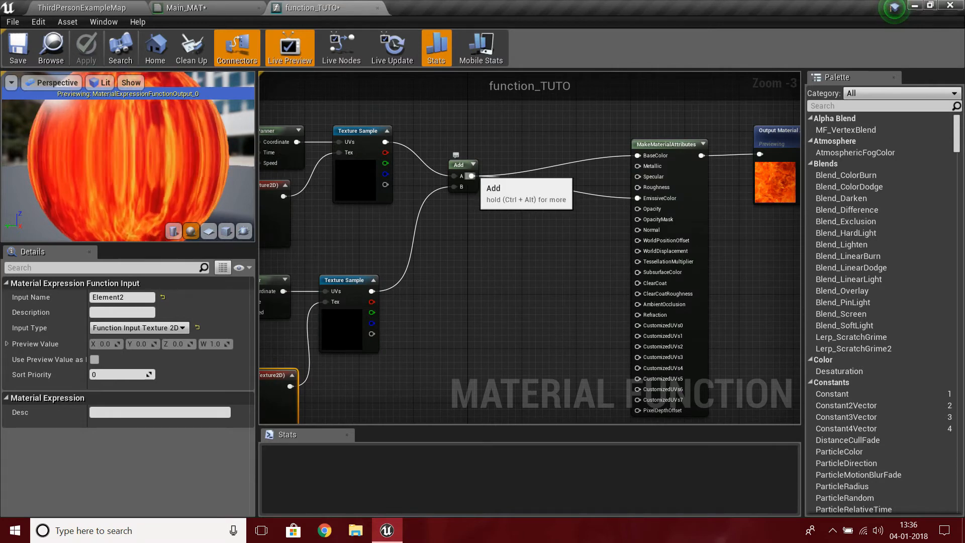
left_click_drag(471, 175, 502, 103)
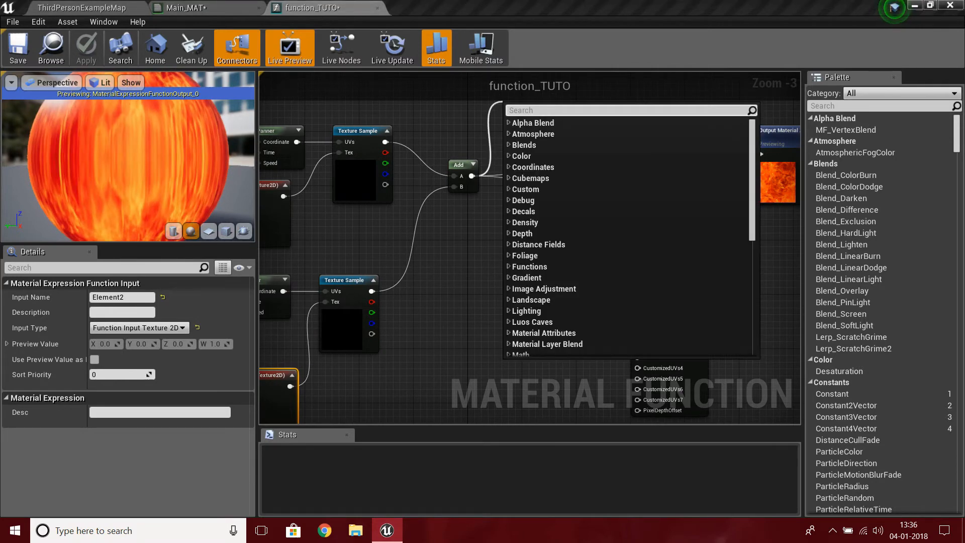
type("outp")
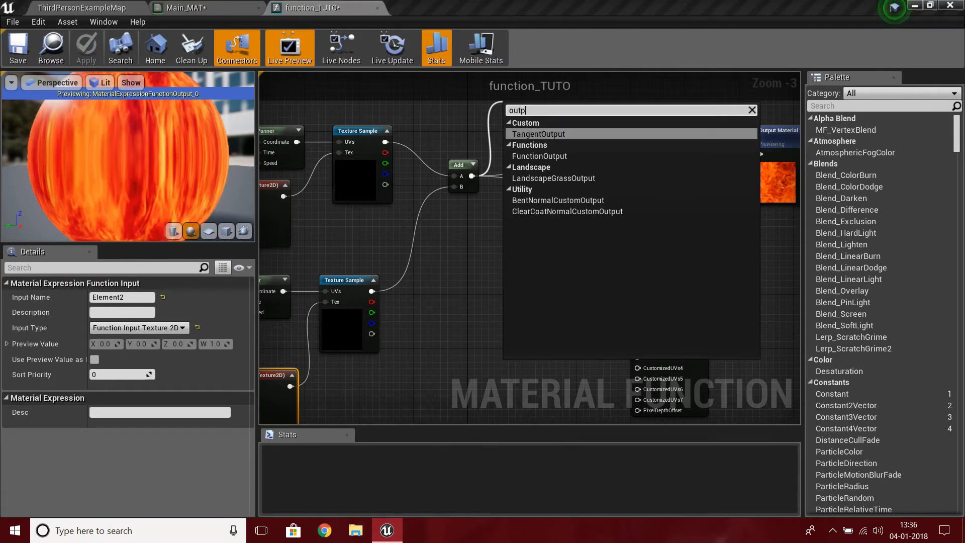
type("ut")
key("Down")
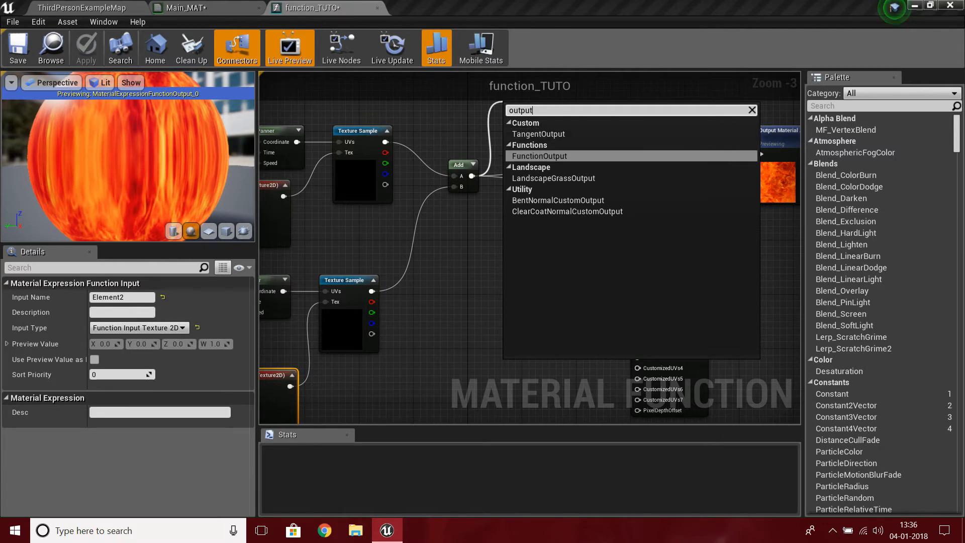
key("Return")
Duplicate the new output node, place the copy below it and connect the Add node's result to the copy
right_click_drag(530, 241, 541, 297)
key("ctrl+w")
left_click_drag(543, 324, 548, 262)
left_click_drag(482, 231, 531, 247)
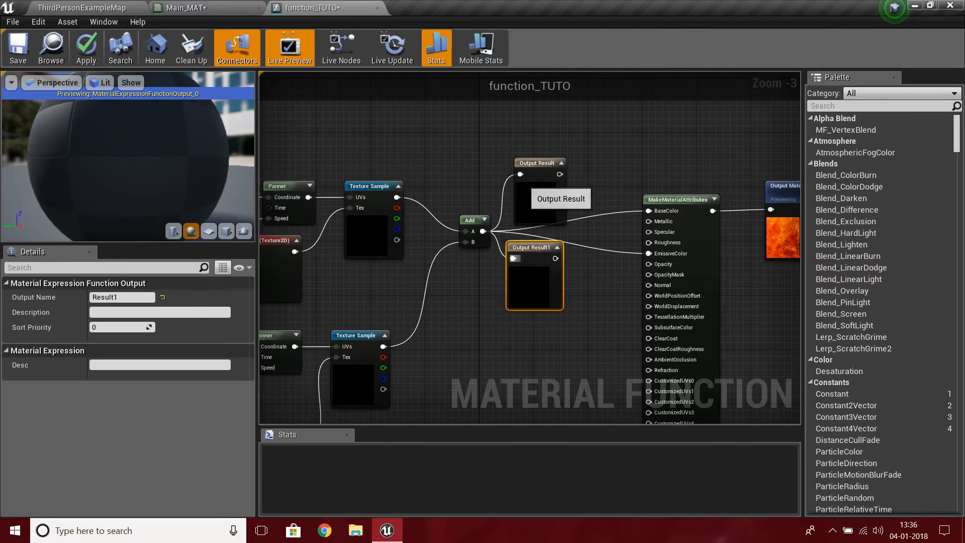
Name the lower output Emission and the upper output Base Color
left_click(117, 297)
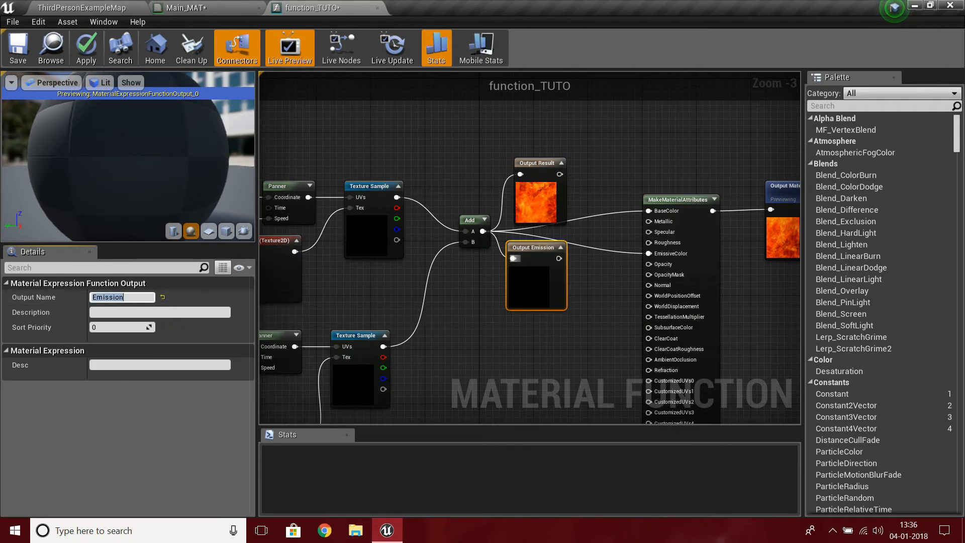
left_click(533, 198)
left_click(150, 297)
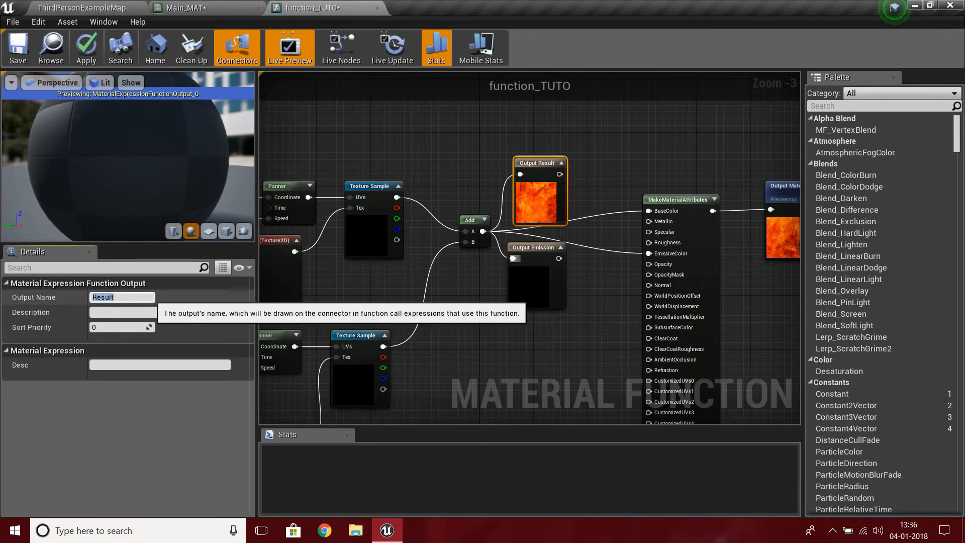
type("Base Col")
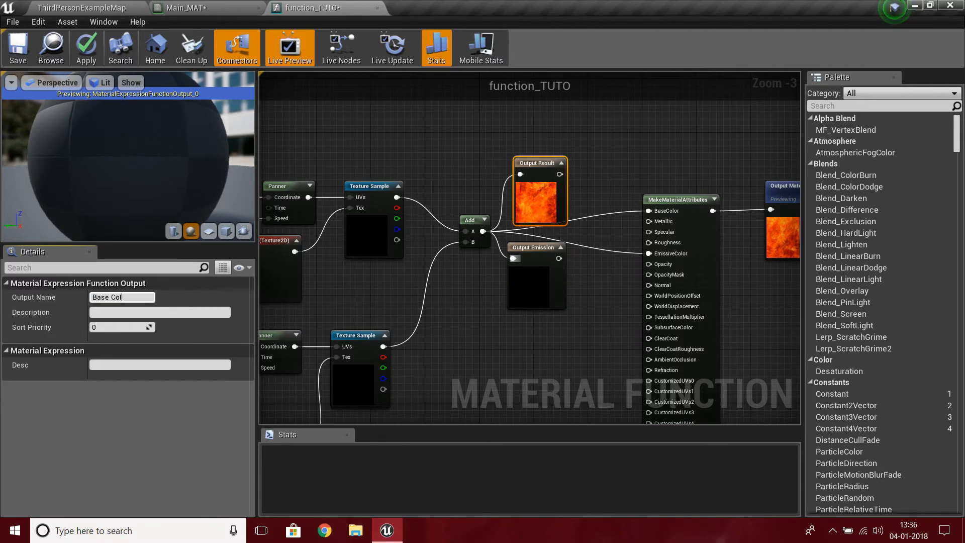
type("or")
key("Return")
Move the Emission output above the Add node and place the Base Color output below it
right_click_drag(427, 302, 563, 189)
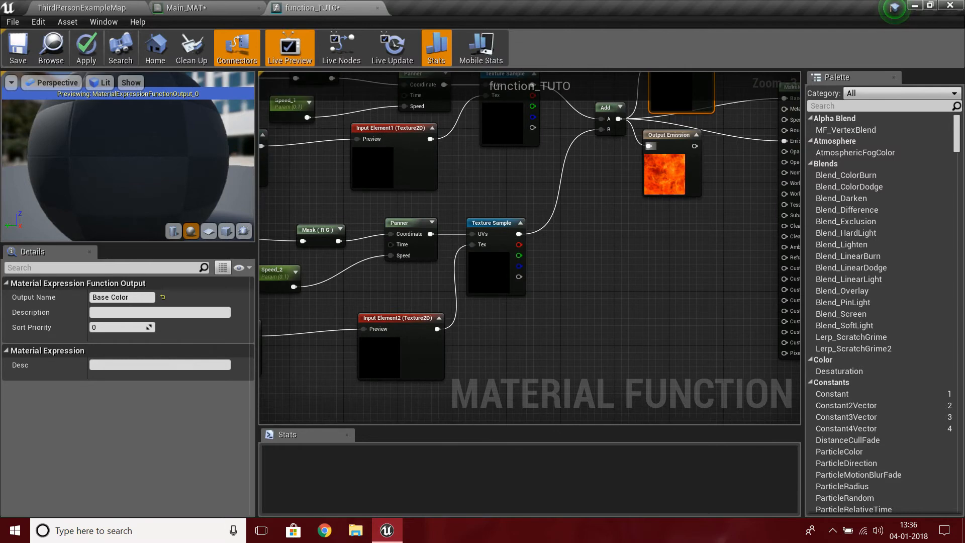
right_click_drag(572, 269, 466, 340)
mouse_move(565, 247)
left_mouse_down()
mouse_move(582, 251)
mouse_move(571, 259)
left_mouse_up()
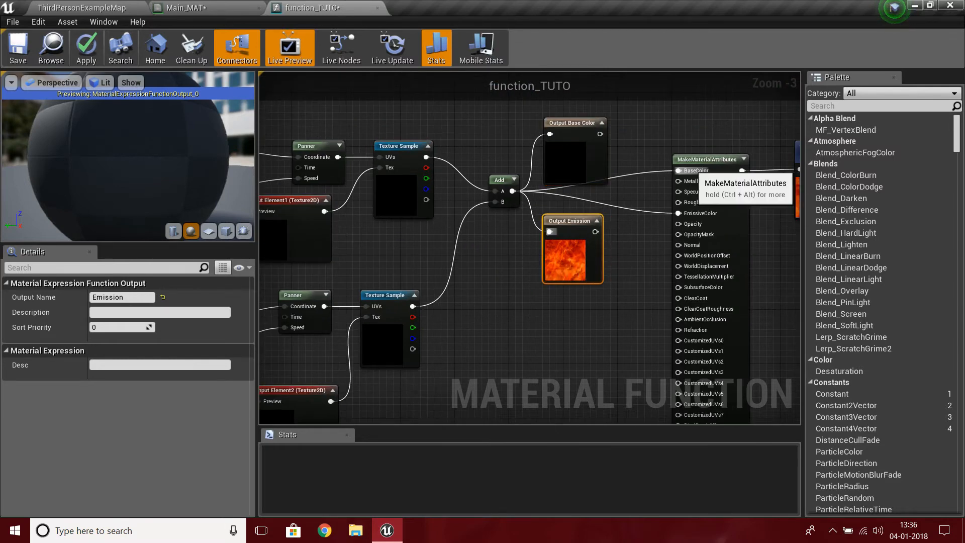
left_click_drag(566, 239, 608, 232)
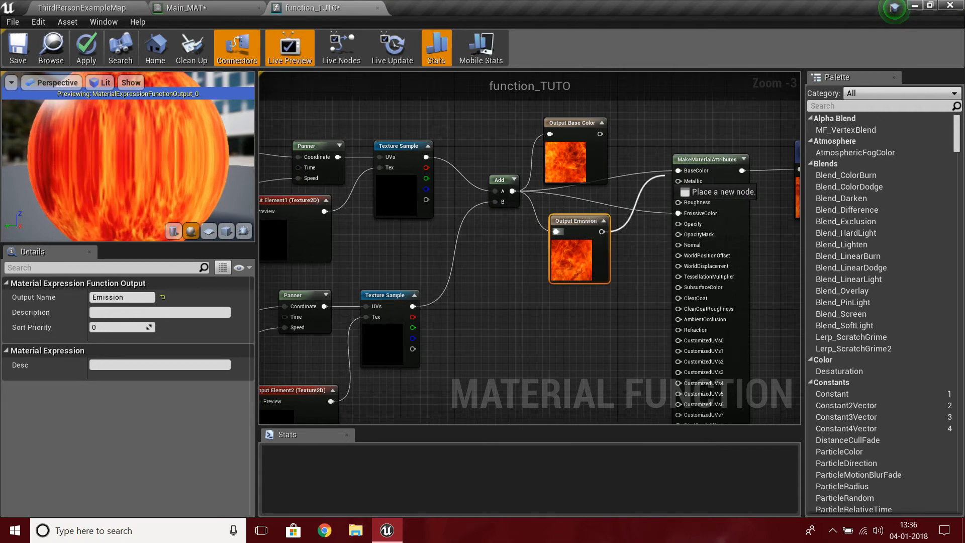
left_click_drag(614, 233, 558, 98)
left_click_drag(589, 174, 603, 251)
right_click_drag(595, 256, 586, 288)
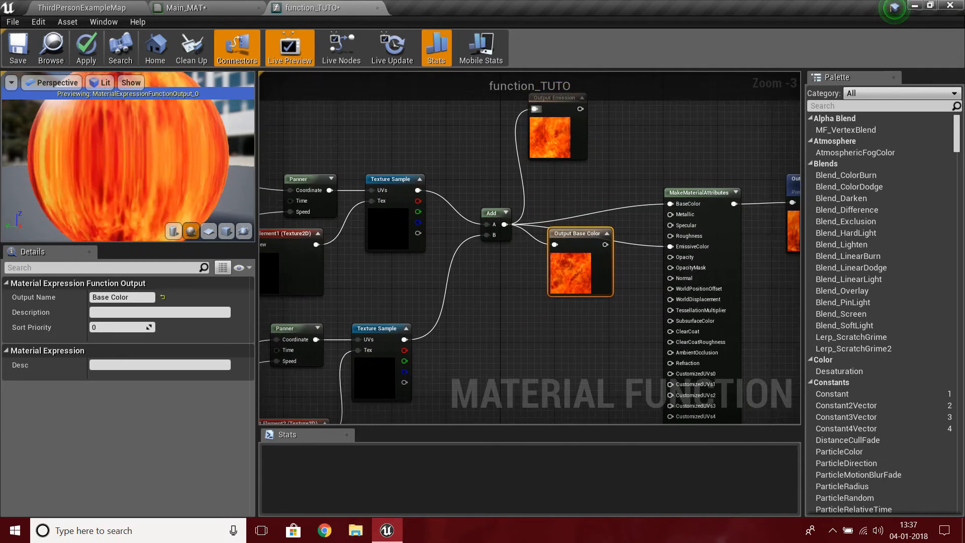
Rearrange the two outputs so that Base Color sits above Emission, between the Add and MakeMaterialAttributes nodes
left_click_drag(581, 109, 628, 190)
left_click_drag(692, 240, 586, 167)
left_click(562, 187)
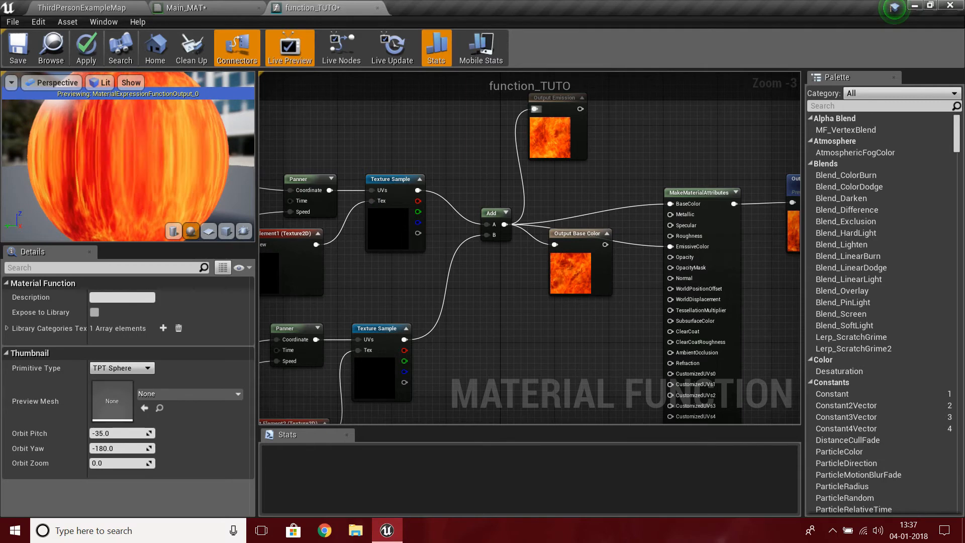
left_click_drag(566, 233, 598, 286)
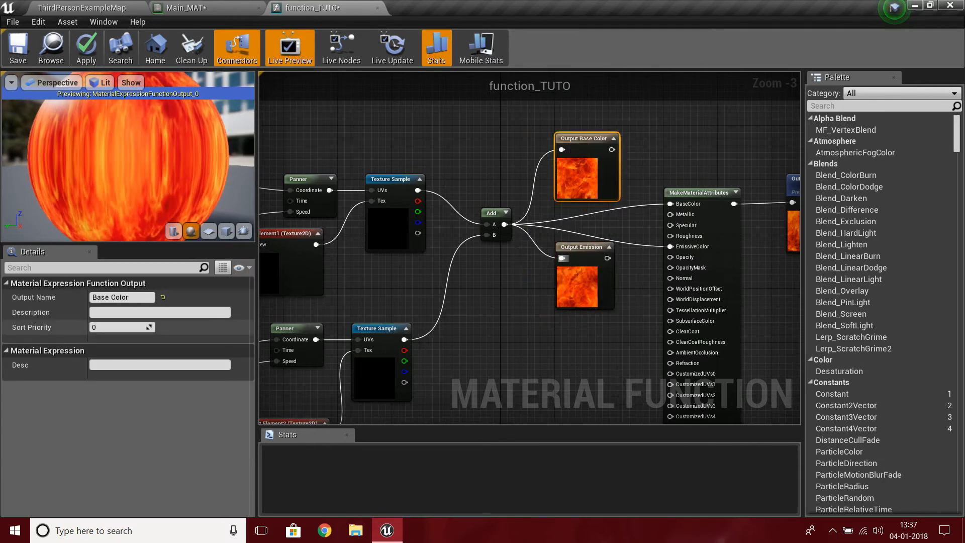
Set the sort priority to 1 for the Emission output and 2 for the Material Attributes output, and apply the function changes
left_click(576, 280)
left_click_drag(122, 328, 128, 328)
right_click_drag(458, 310, 387, 305)
scroll(533, 354, "down", 2)
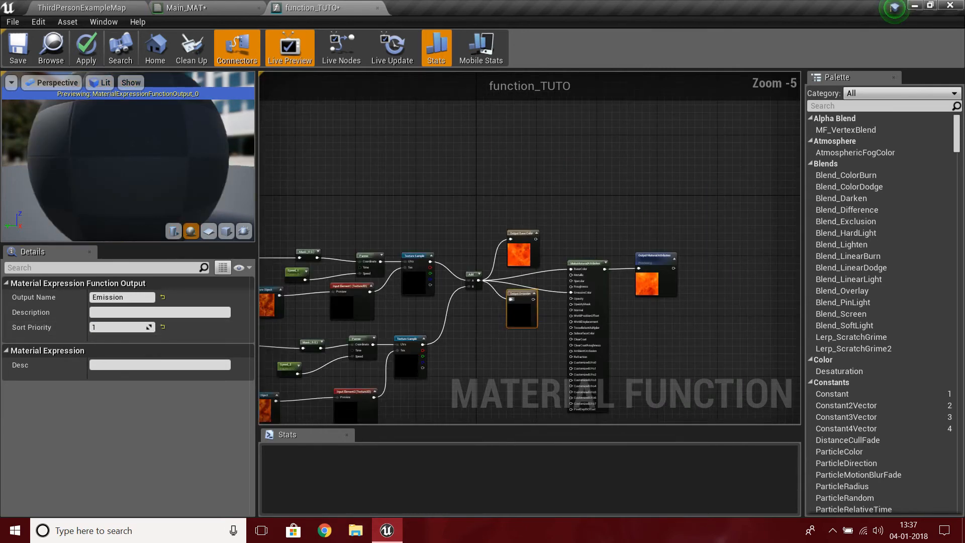
right_click_drag(533, 354, 597, 289)
left_click(726, 194)
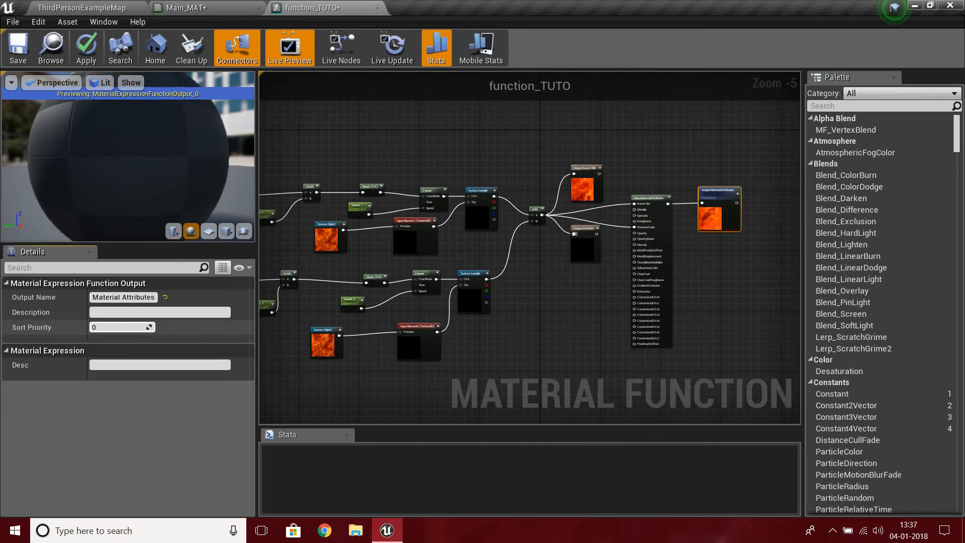
key("Return")
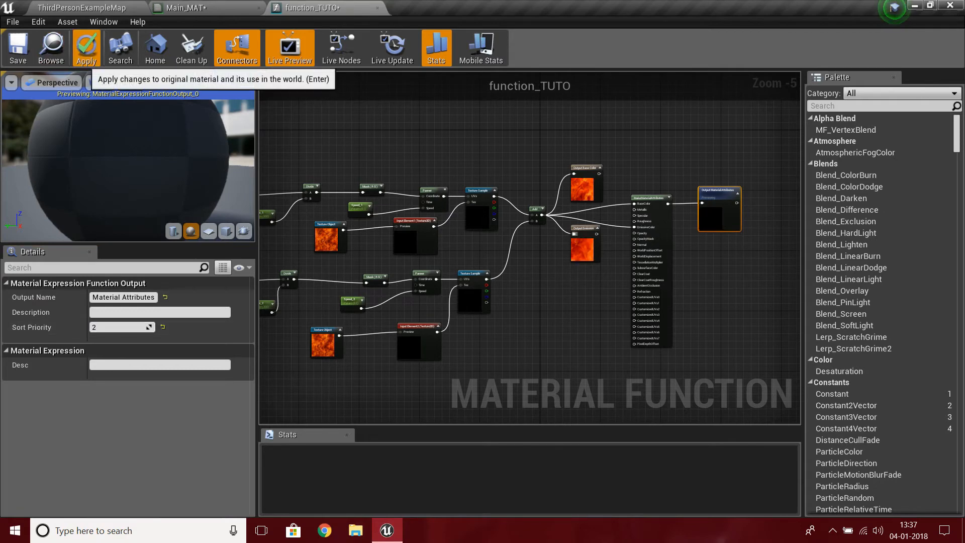
left_click(86, 48)
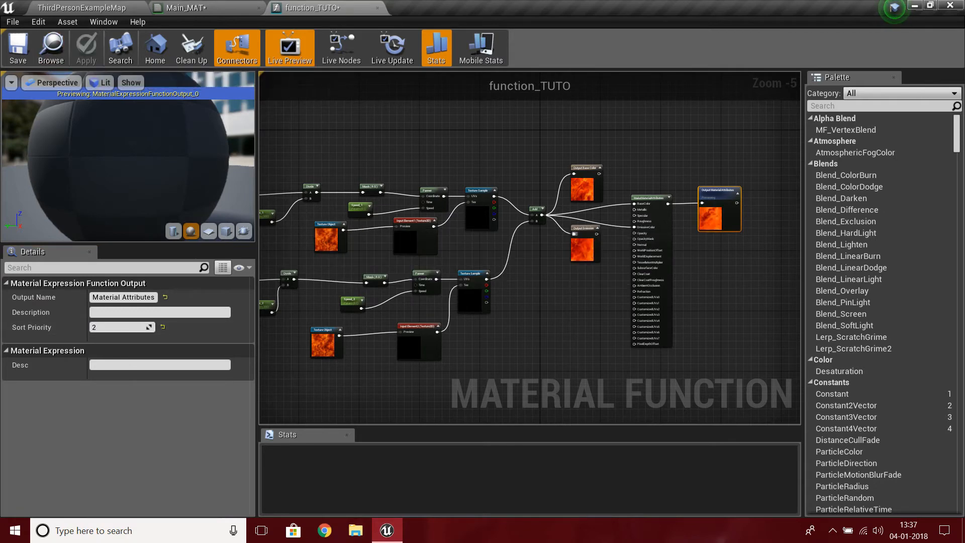
Switch to the level editor, create a material named unction_Test in the MAT_unctions folder and open it
left_click(82, 8)
right_click(362, 443)
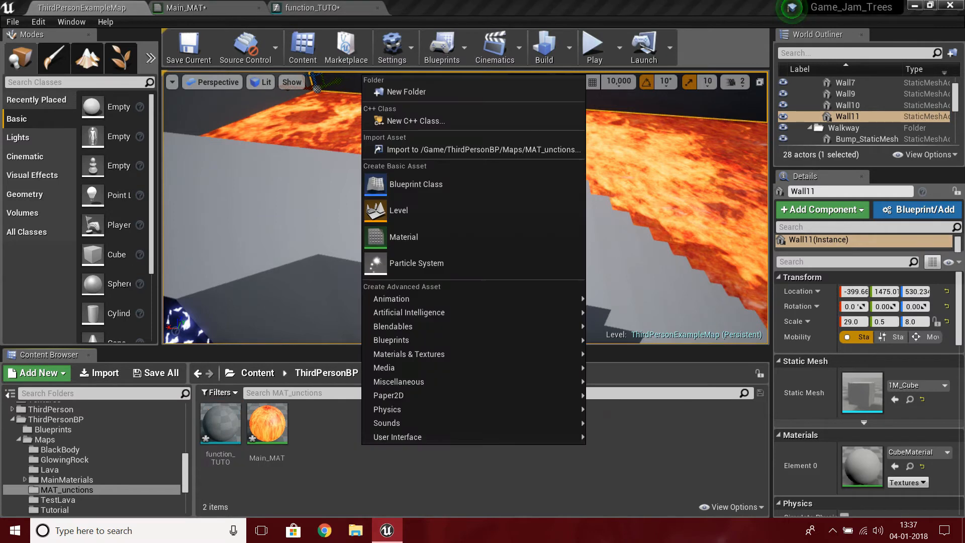
left_click(382, 237)
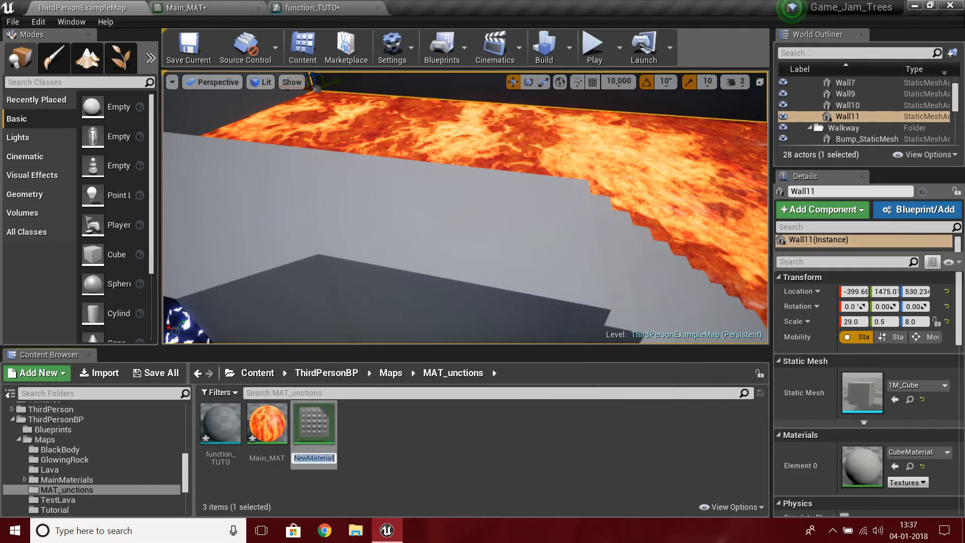
type("unction_Tes")
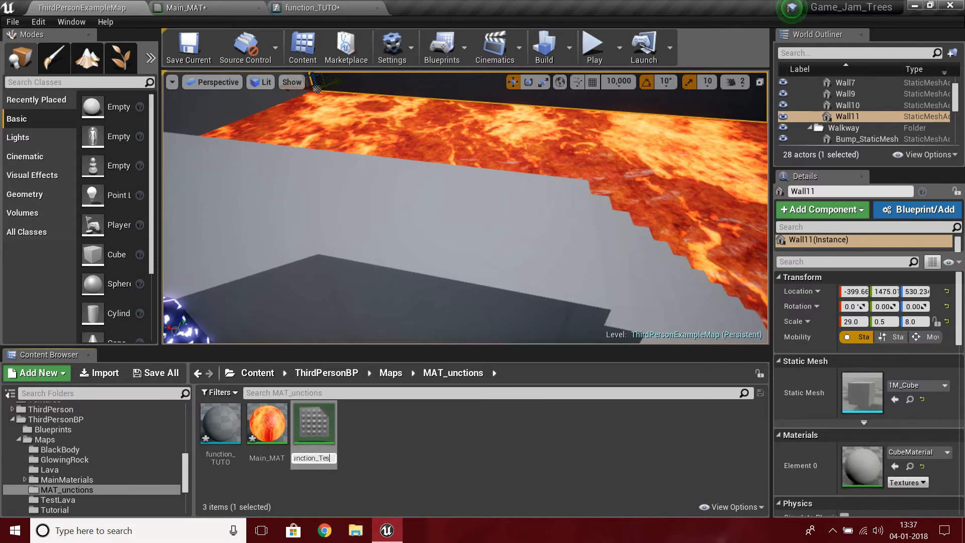
key("Return")
key("Return")
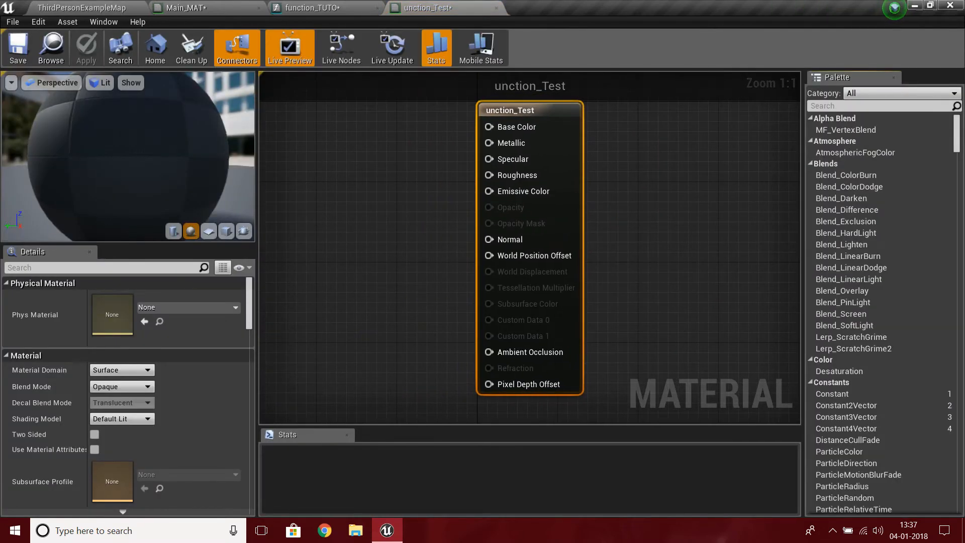
Rename the unction_Test material asset to function_Test
left_click(82, 8)
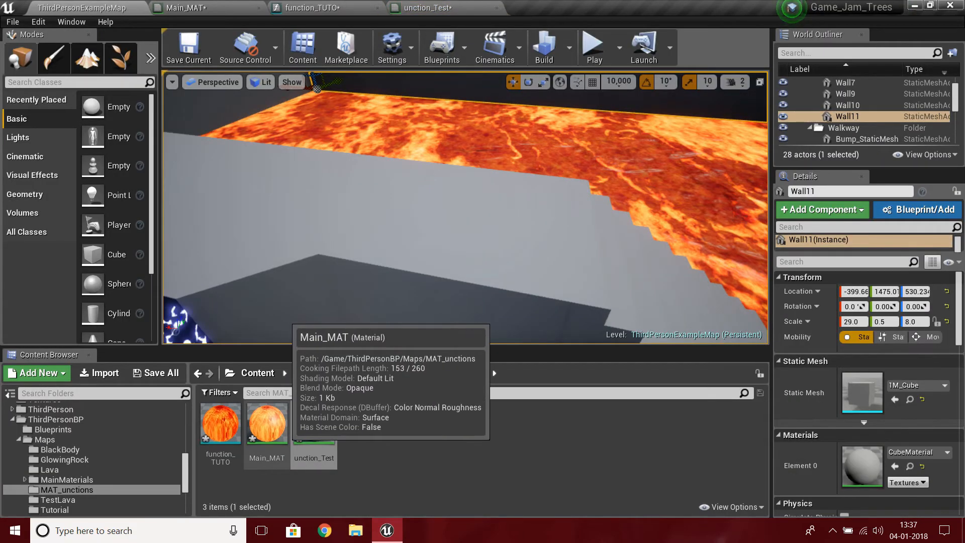
left_click(323, 454)
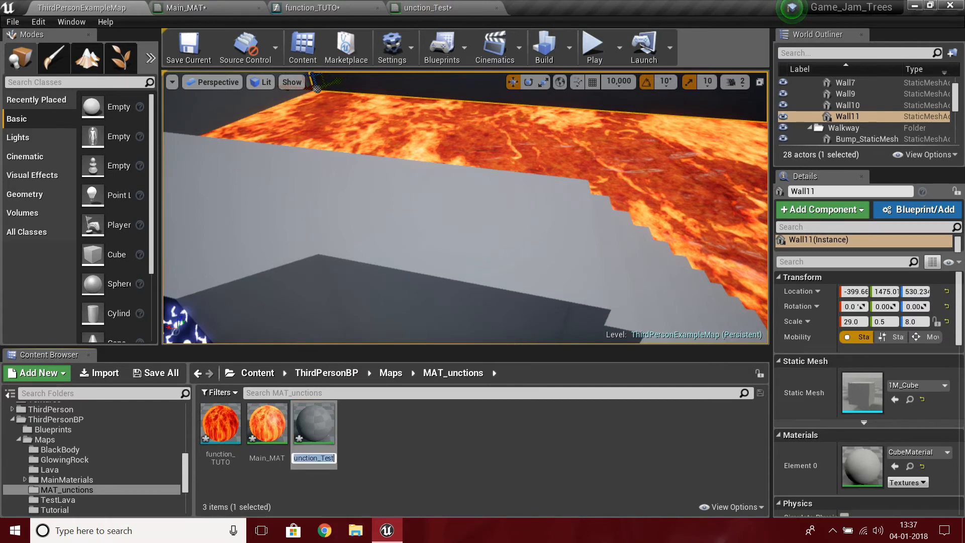
left_click(295, 458)
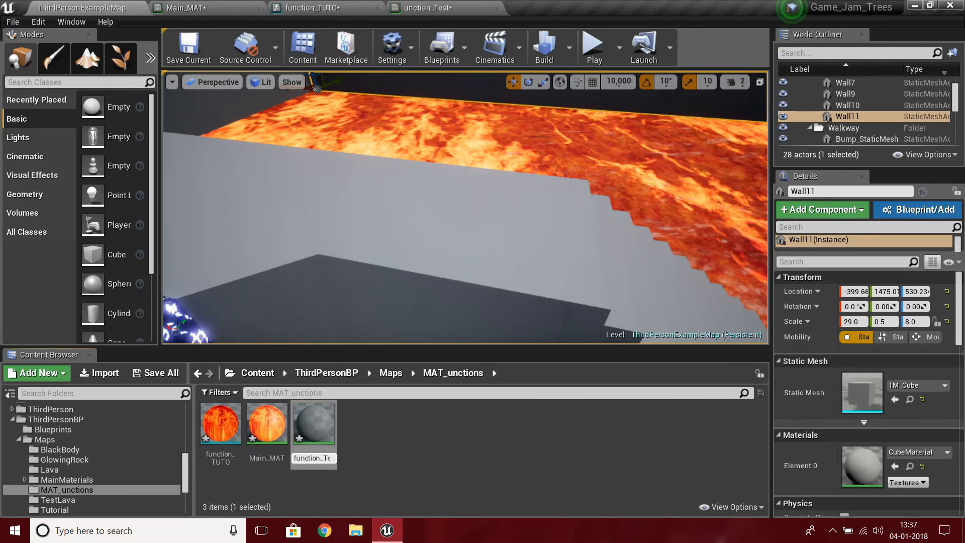
key("Return")
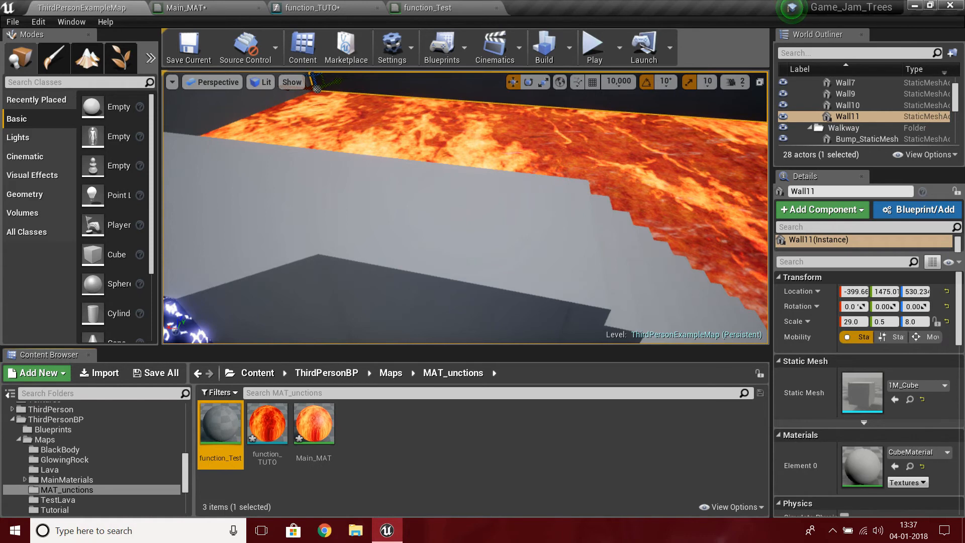
Add a material function call to the function_Test graph that uses the function_TUTO asset
left_click(271, 427)
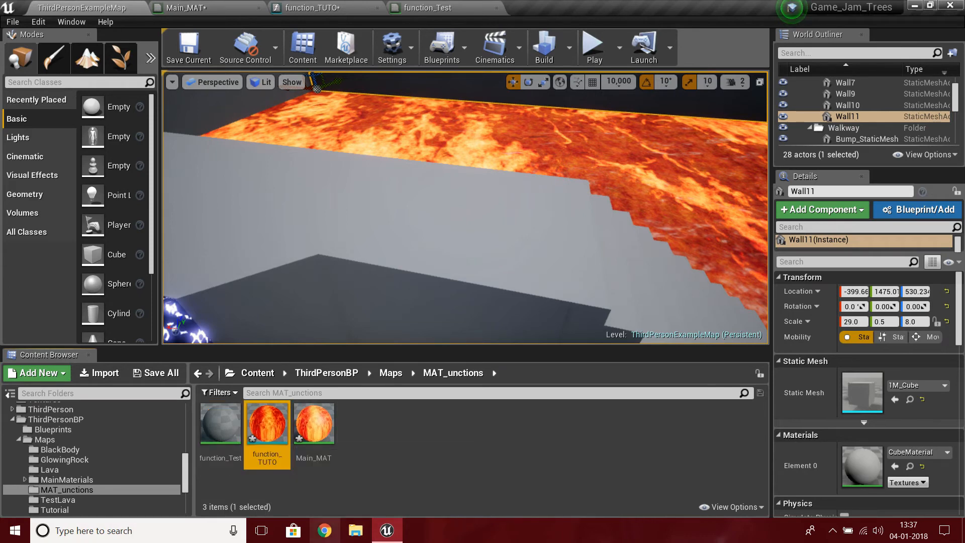
left_click(452, 7)
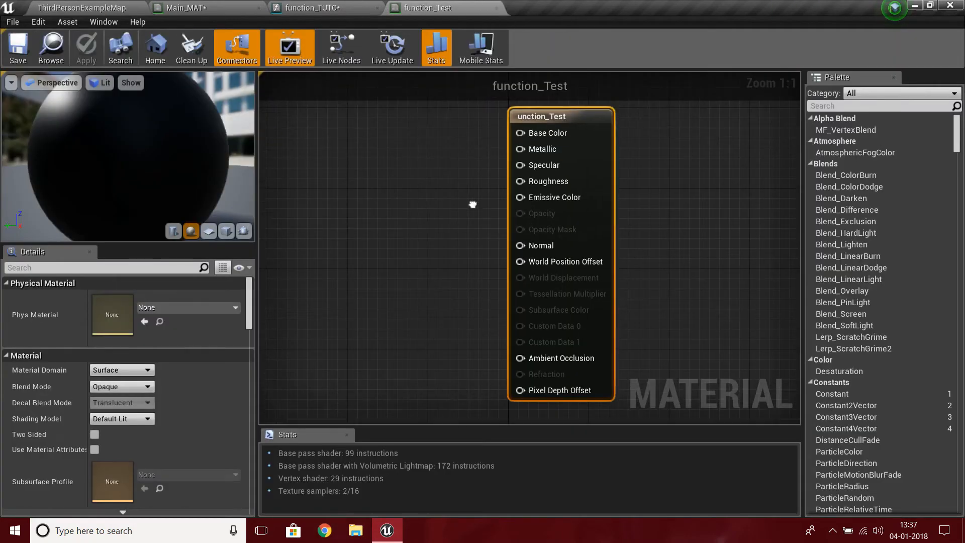
right_click_drag(472, 204, 716, 204)
scroll(129, 156, "down", 4)
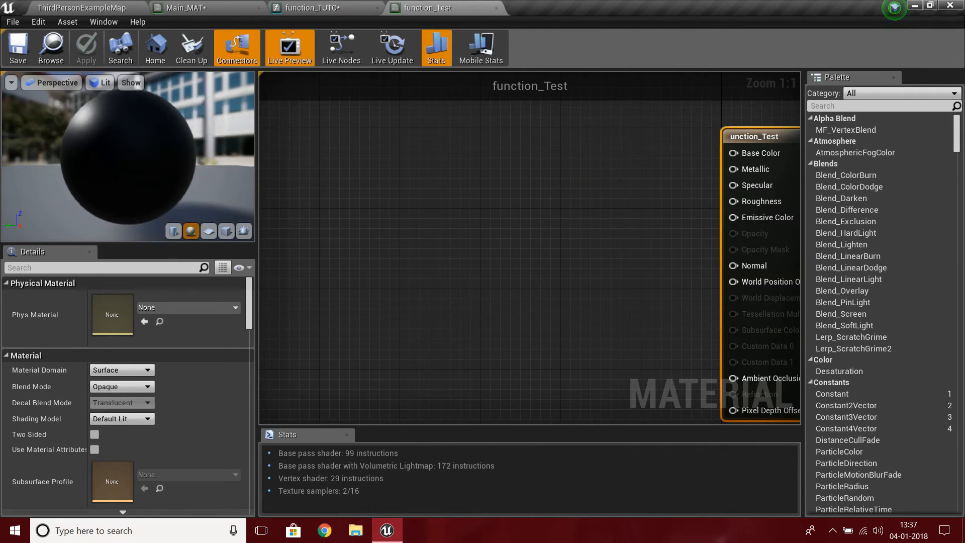
key("f")
left_click(379, 211)
left_click_drag(437, 219, 447, 173)
right_click_drag(429, 335, 455, 329)
scroll(516, 356, "down", 3)
scroll(468, 296, "up", 3)
left_click_drag(495, 187, 674, 260)
scroll(667, 211, "down", 2)
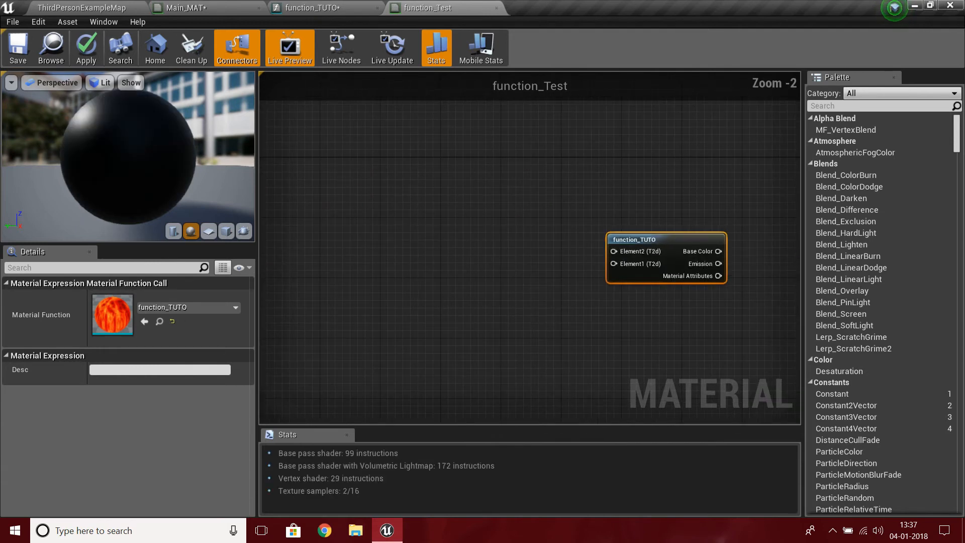
Connect function_TUTO's Base Color and Emission outputs to the material's Base Color and Emissive Color, and move the function node farther from the material node
right_click_drag(666, 211, 552, 226)
left_click_drag(543, 257, 521, 212)
left_click_drag(583, 216, 722, 200)
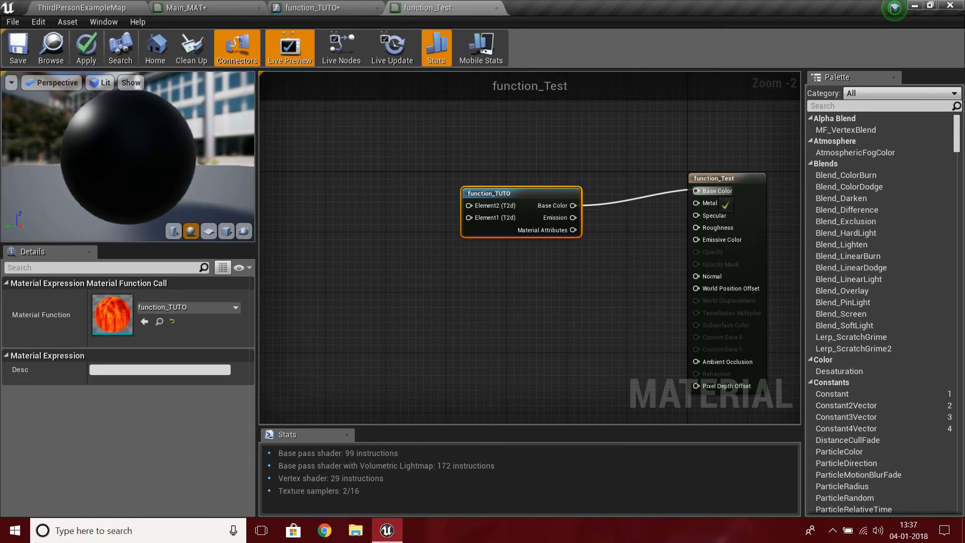
left_click_drag(573, 217, 724, 243)
left_click_drag(528, 202, 415, 201)
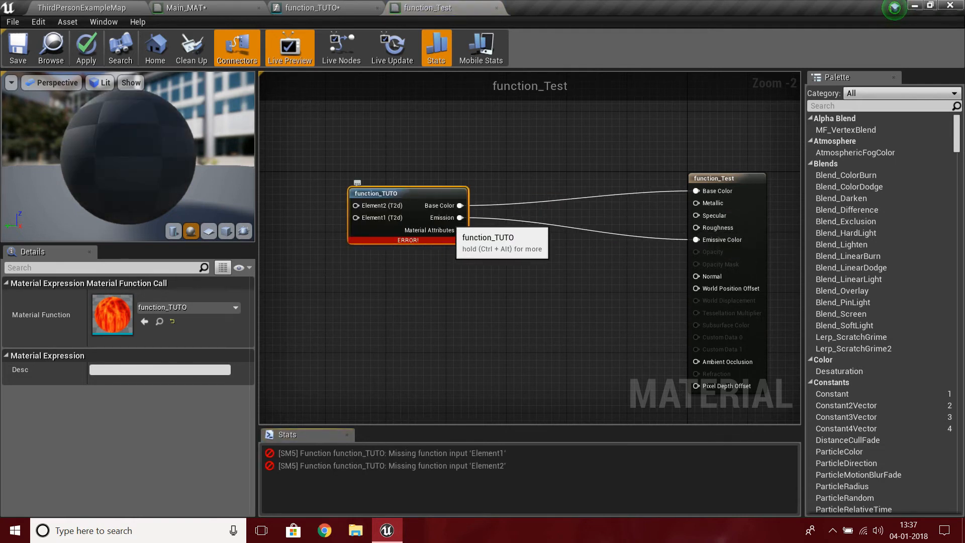
left_click_drag(460, 230, 543, 293)
left_click(523, 303)
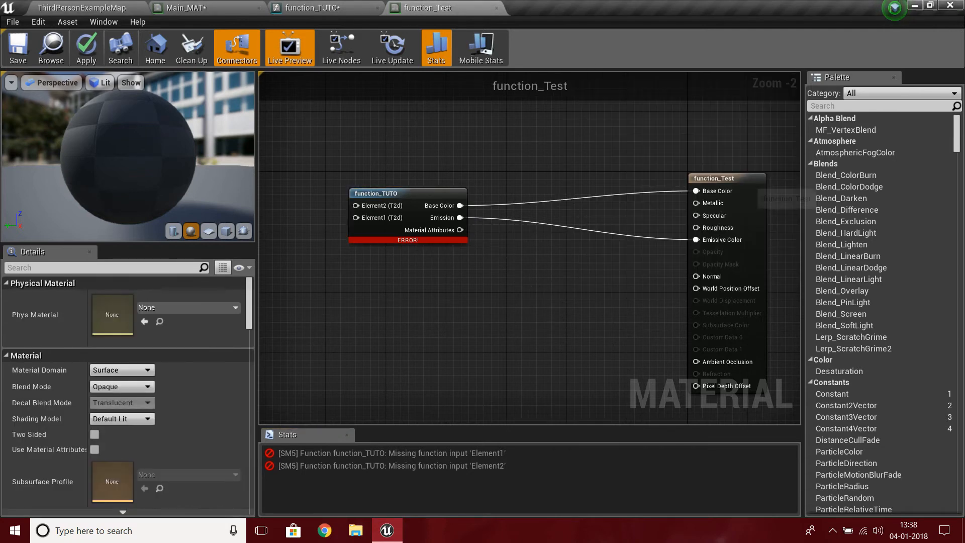
Replace the Base Color and Emissive Color links by enabling Use Material Attributes on function_Test and connecting function_TUTO's Material Attributes output
left_click(697, 240, "alt")
left_click_drag(443, 210, 481, 203)
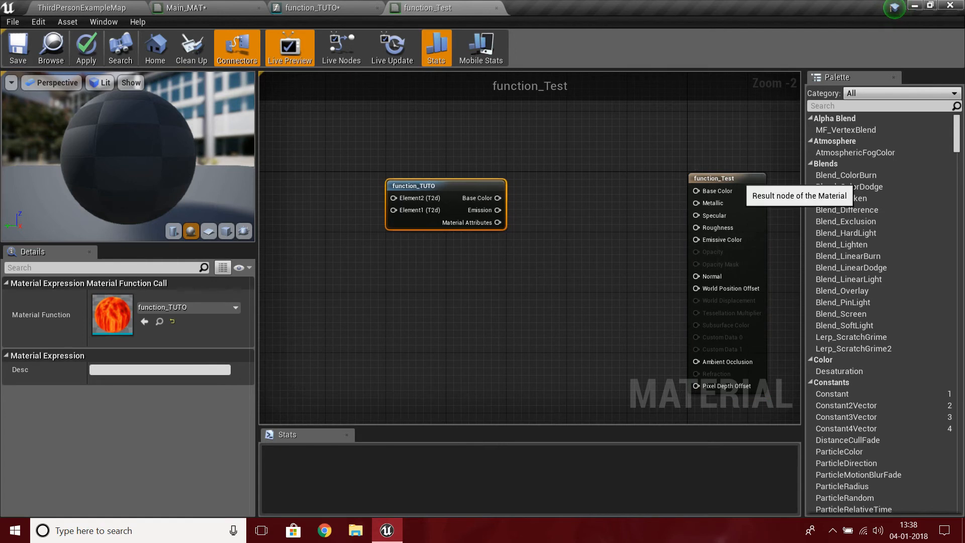
left_click(740, 181)
scroll(117, 386, "down", 4)
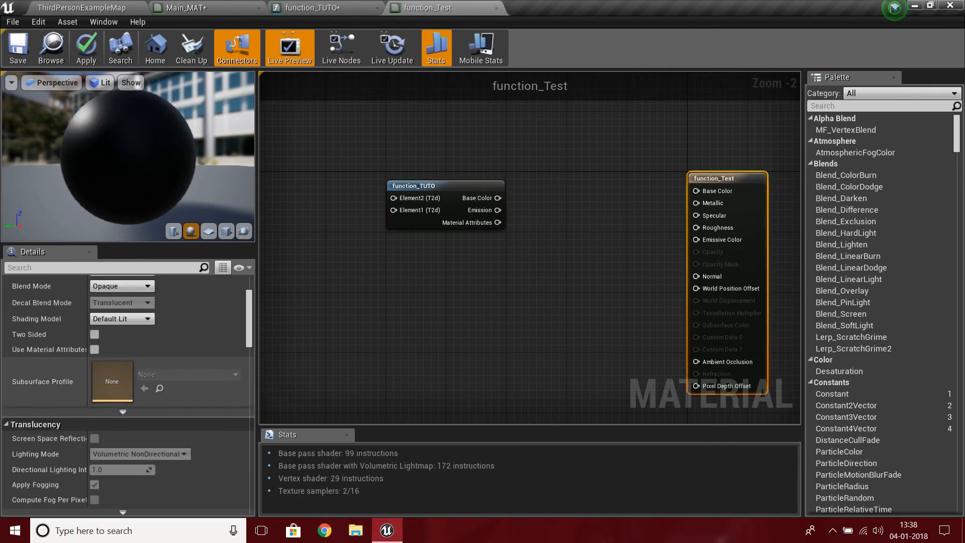
left_click(94, 350)
left_click_drag(498, 222, 703, 192)
Add a Texture Sample node on the input side of the function_TUTO node
right_click_drag(411, 298, 573, 312)
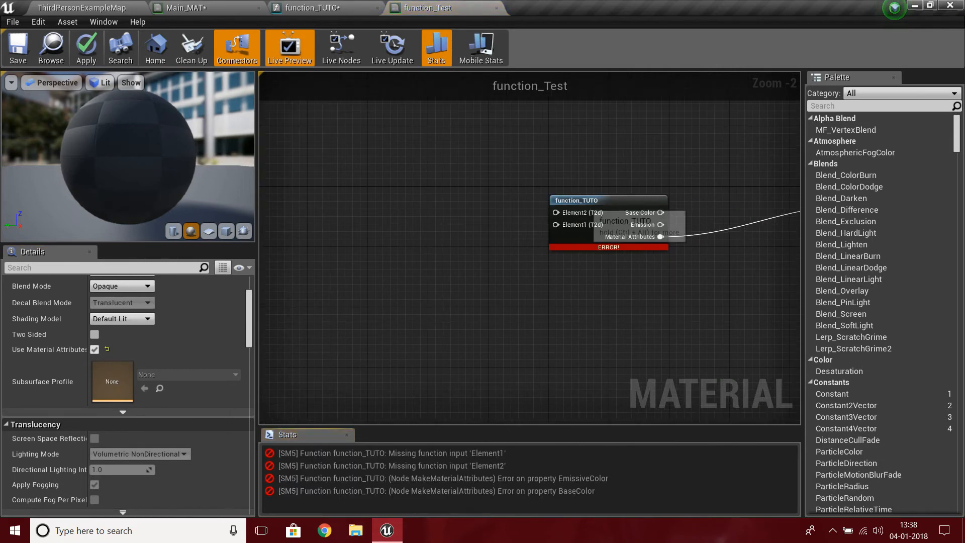
key("t")
left_click(376, 204)
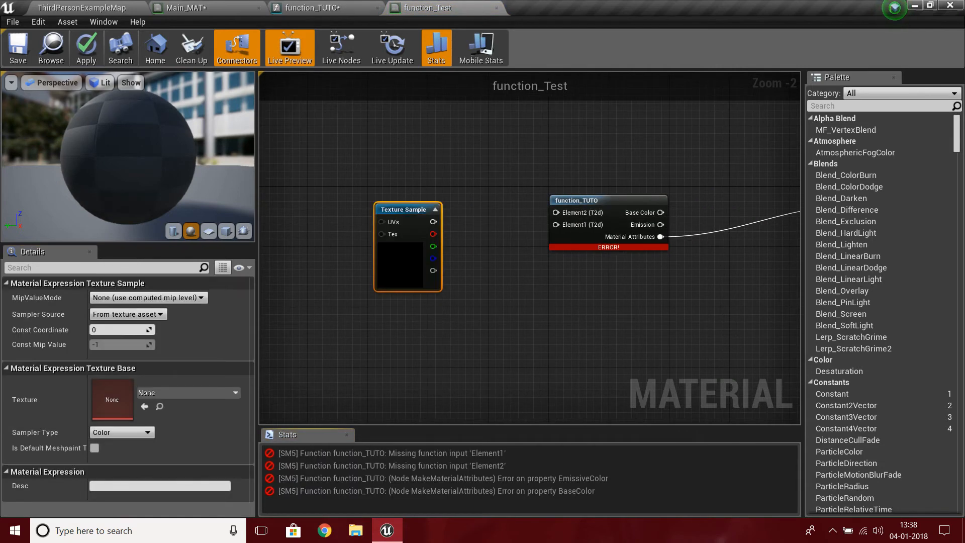
Examine the texture objects and the Element1 and Element2 inputs in the function_TUTO graph, and return to function_Test
left_click(347, 7)
scroll(479, 234, "up", 4)
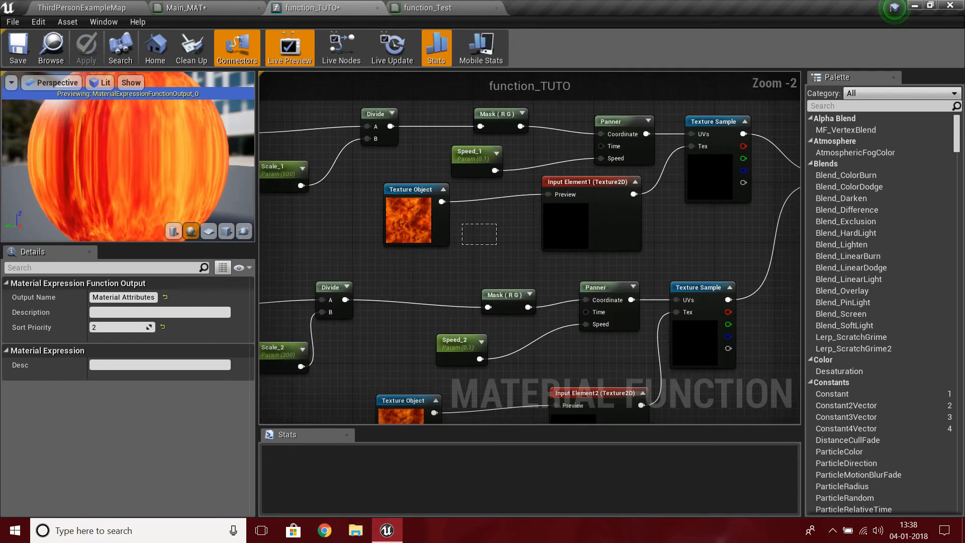
left_click_drag(462, 224, 497, 245)
right_click_drag(487, 229, 541, 135)
left_click(475, 121)
left_click(458, 332)
left_click(427, 8)
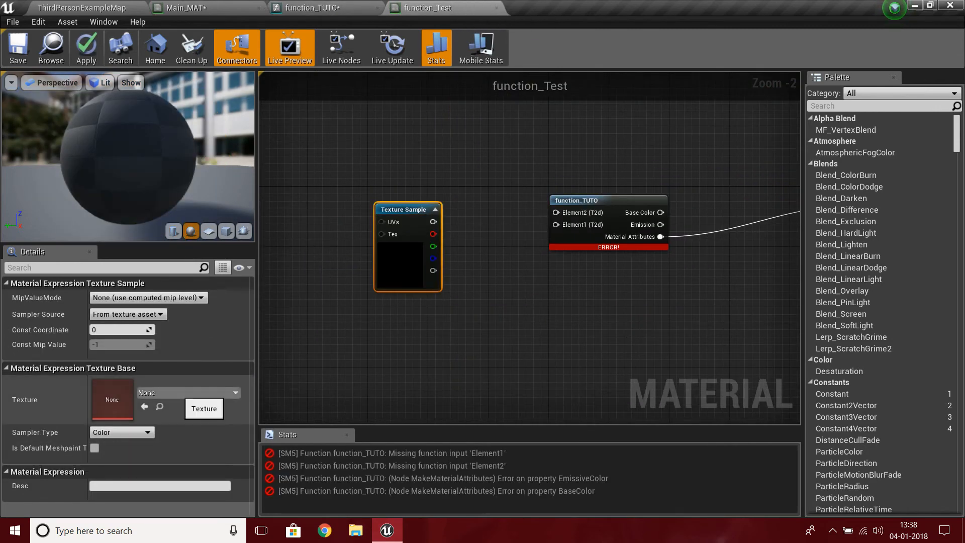
Assign the T_Fire_Tiled_D texture to the Texture Sample node and shift the node slightly
left_click(186, 393)
type("fire")
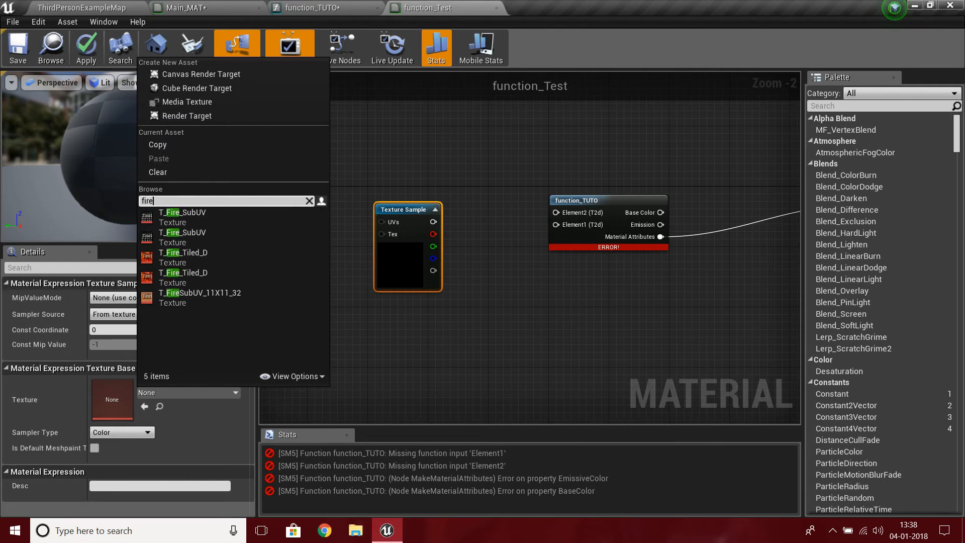
left_click(184, 256)
mouse_move(433, 222)
left_mouse_down()
mouse_move(558, 212)
mouse_move(557, 221)
mouse_move(442, 230)
mouse_move(433, 221)
left_mouse_up()
right_click_drag(434, 222, 426, 223)
right_click_drag(524, 239, 471, 228)
scroll(472, 228, "up", 2)
left_click_drag(481, 236, 590, 181)
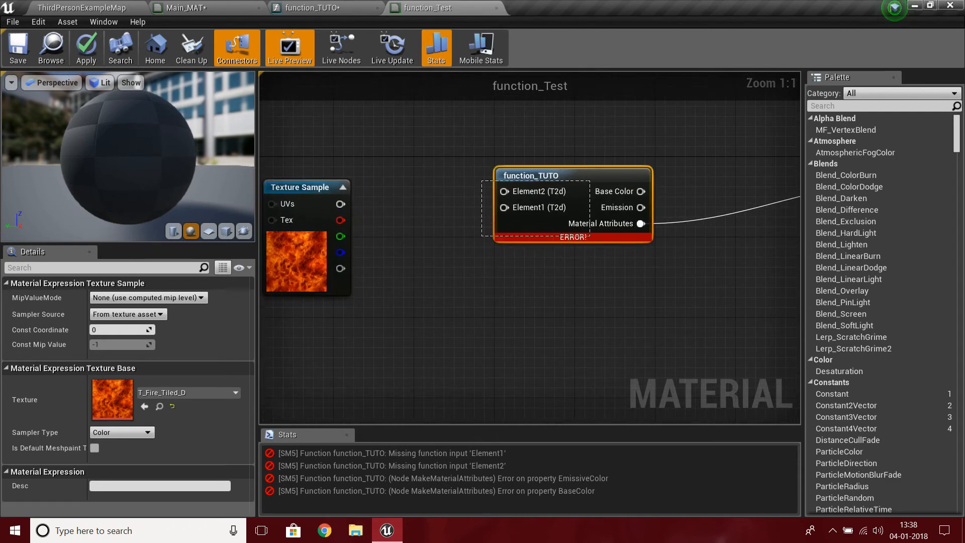
left_click_drag(302, 187, 304, 196)
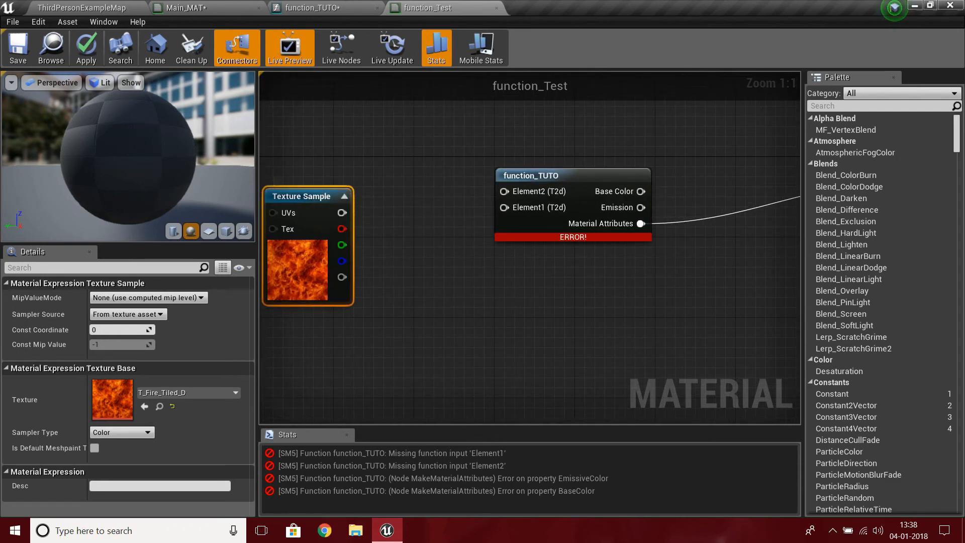
Convert the Texture Sample to a Texture Object and connect it to function_TUTO's Element1 and Element2 inputs
right_click(317, 209)
right_click_drag(407, 172, 468, 127)
right_click(354, 189)
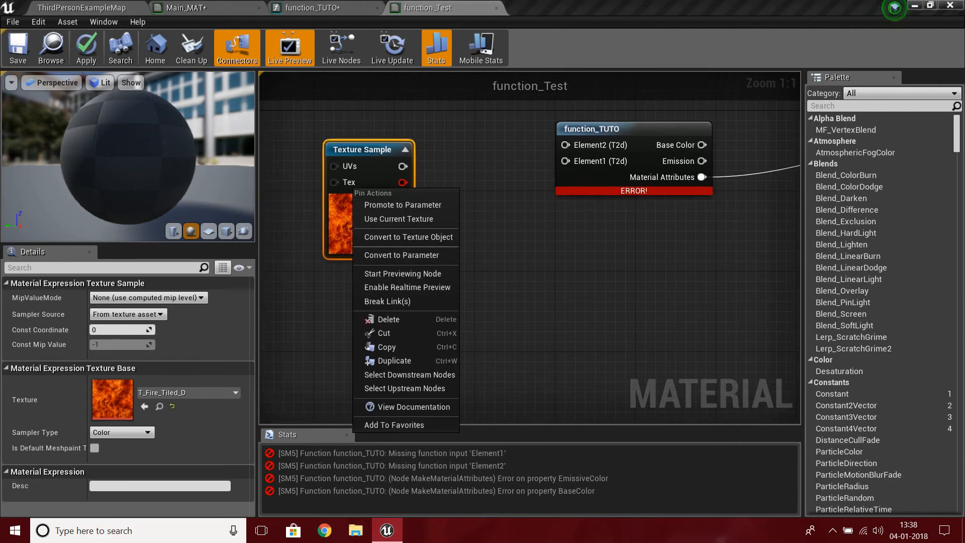
right_click_drag(352, 188, 414, 188)
right_click(382, 218)
right_click(443, 190)
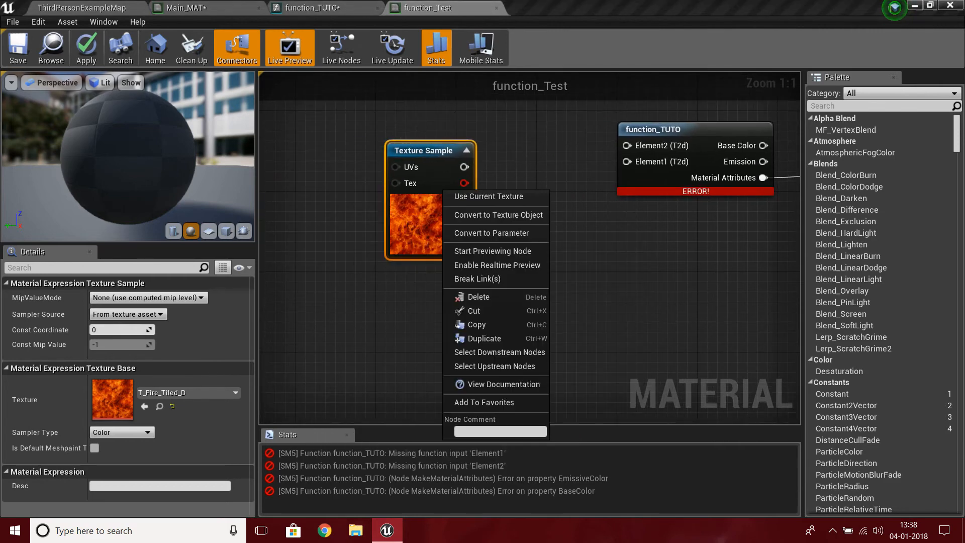
left_click(498, 215)
mouse_move(465, 167)
left_mouse_down()
mouse_move(664, 175)
mouse_move(627, 146)
mouse_move(584, 170)
mouse_move(475, 176)
mouse_move(463, 168)
left_mouse_up()
right_click_drag(552, 138, 408, 187)
scroll(409, 187, "down", 3)
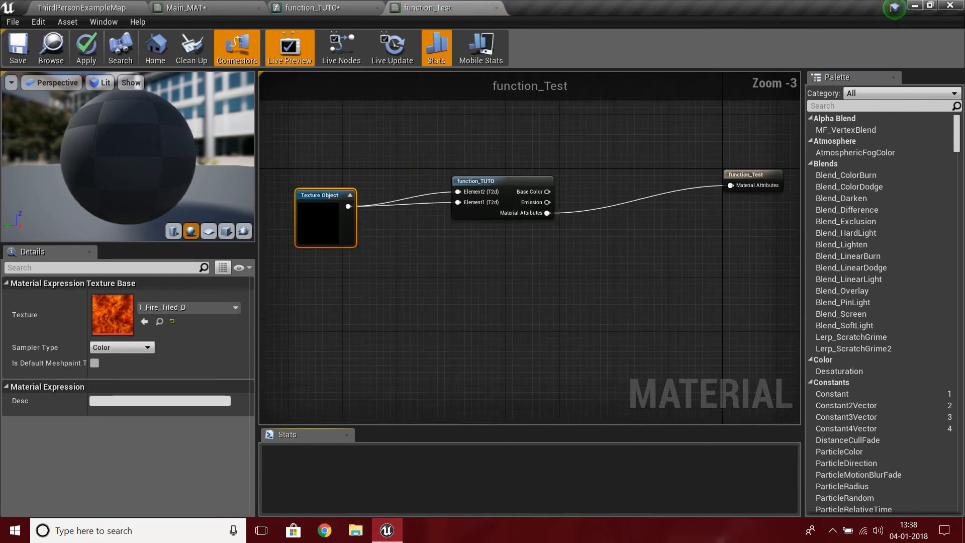
Move the material node closer to function_TUTO, apply the function_Test changes and return to the ThirdPersonExampleMap level
mouse_move(695, 221)
right_mouse_down()
mouse_move(498, 222)
mouse_move(682, 223)
right_mouse_up()
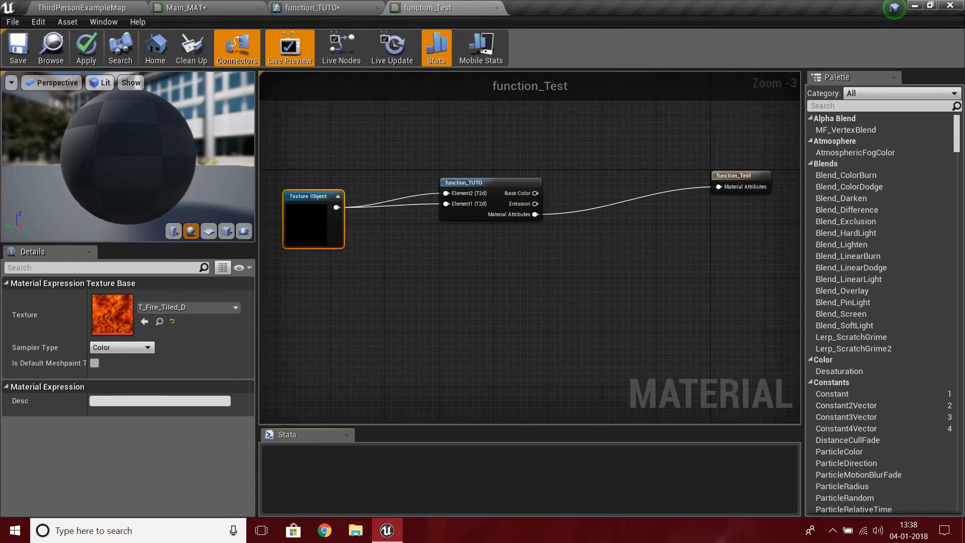
left_click(86, 51)
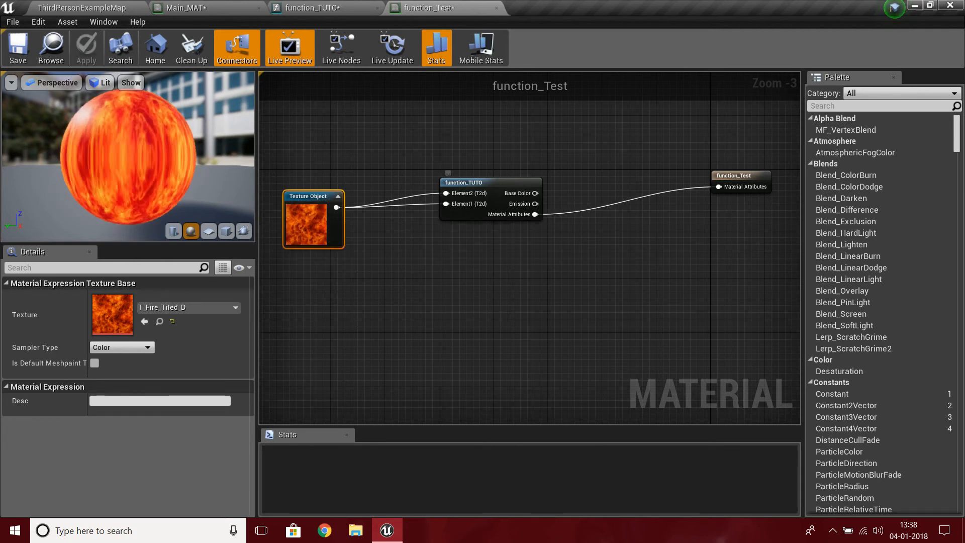
left_click_drag(742, 179, 658, 205)
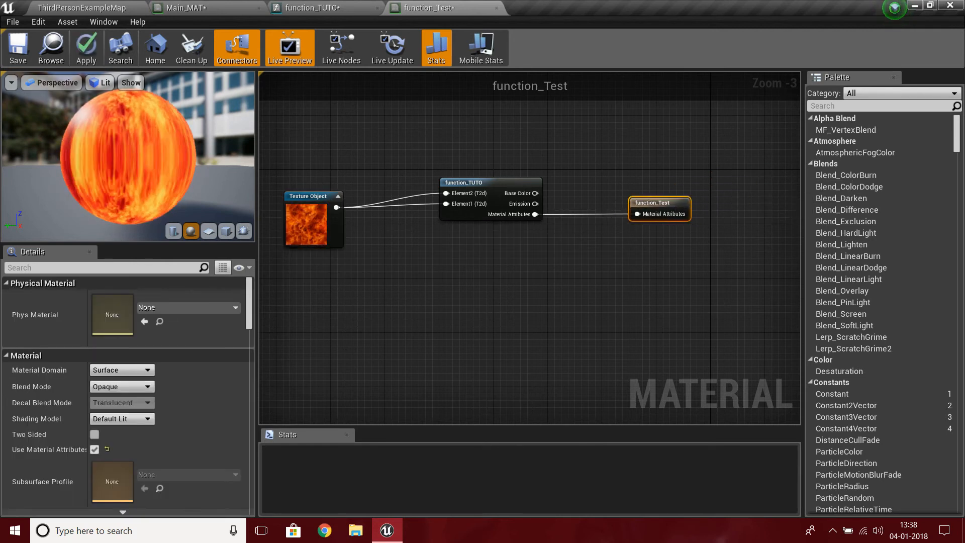
left_click(87, 50)
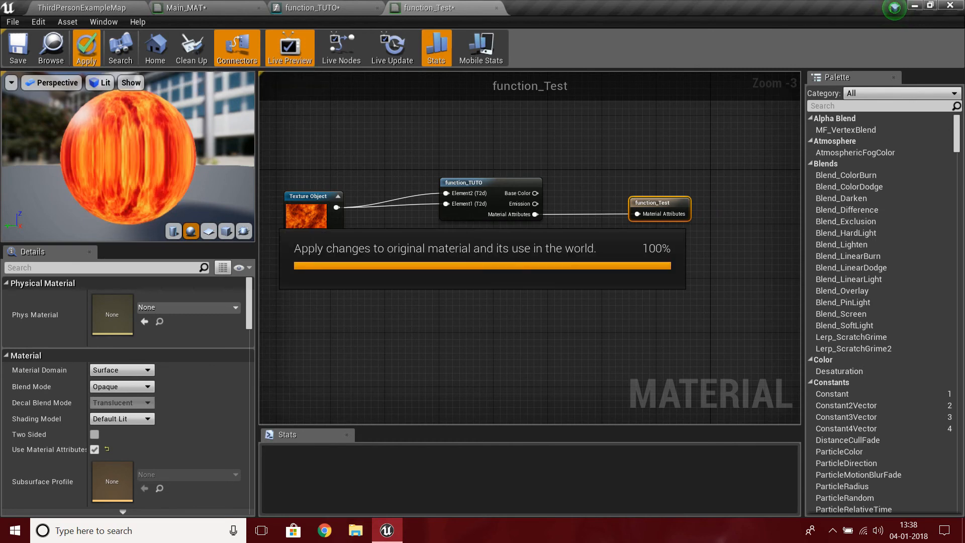
left_click(82, 8)
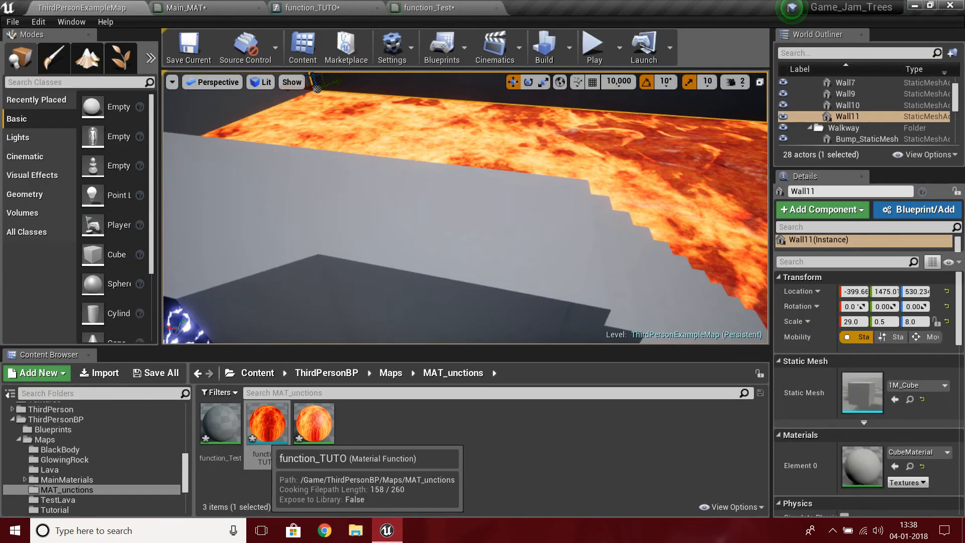
left_click(266, 433)
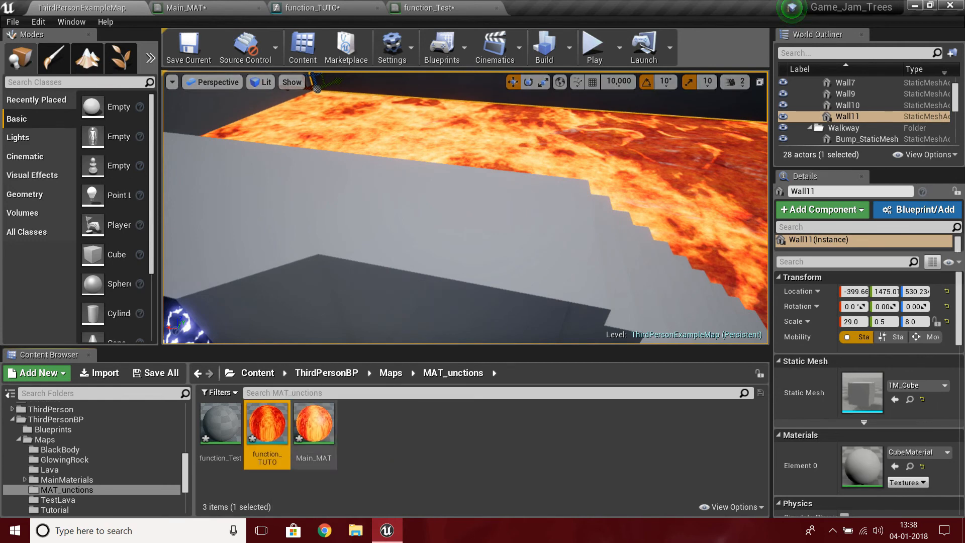
right_click(314, 425)
left_click(400, 174)
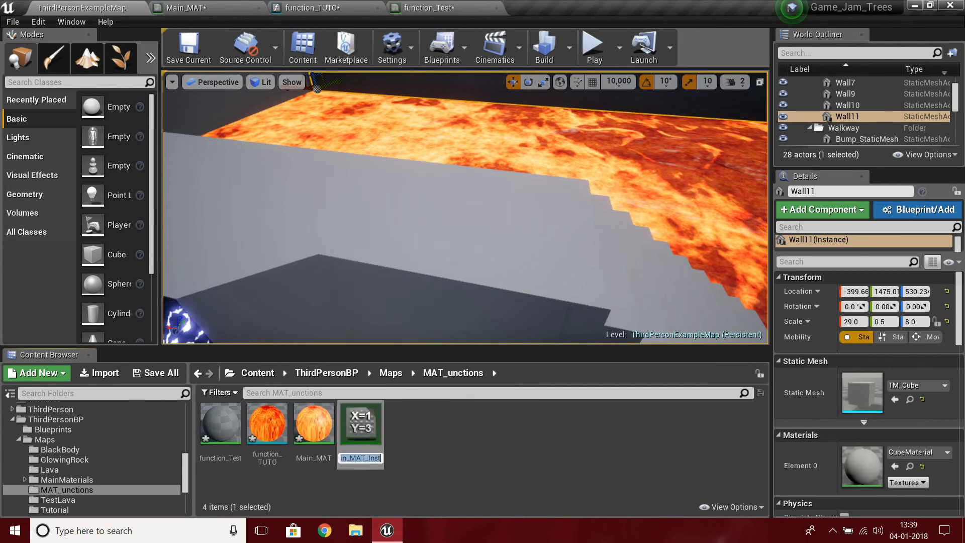
key("Return")
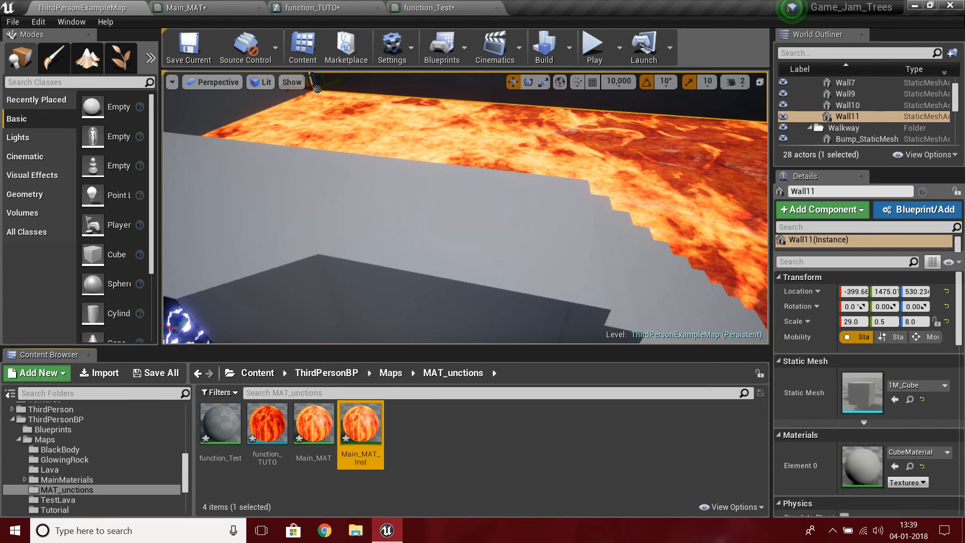
key("Delete")
left_click(362, 459)
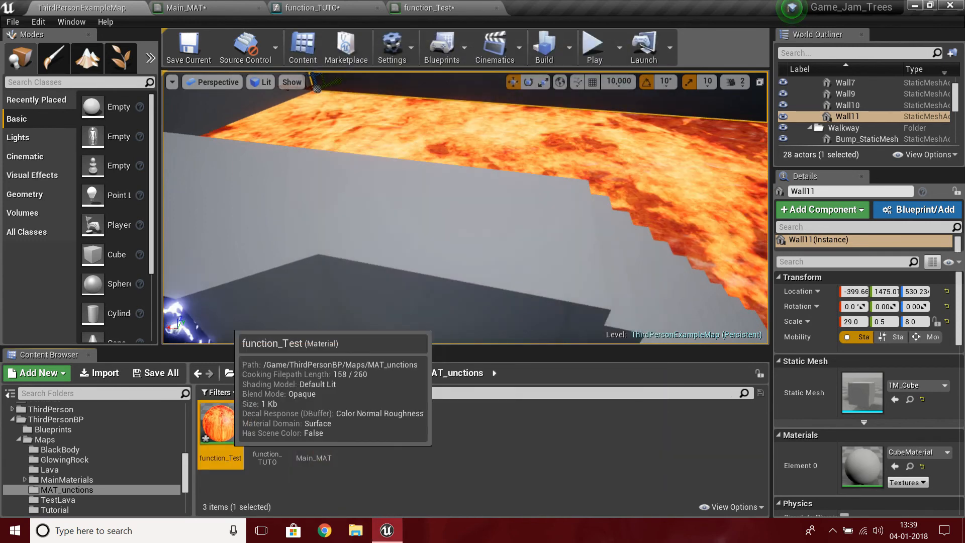
Create a material instance of function_Test and apply it to the gray block in the level
right_click(226, 427)
left_click(296, 187)
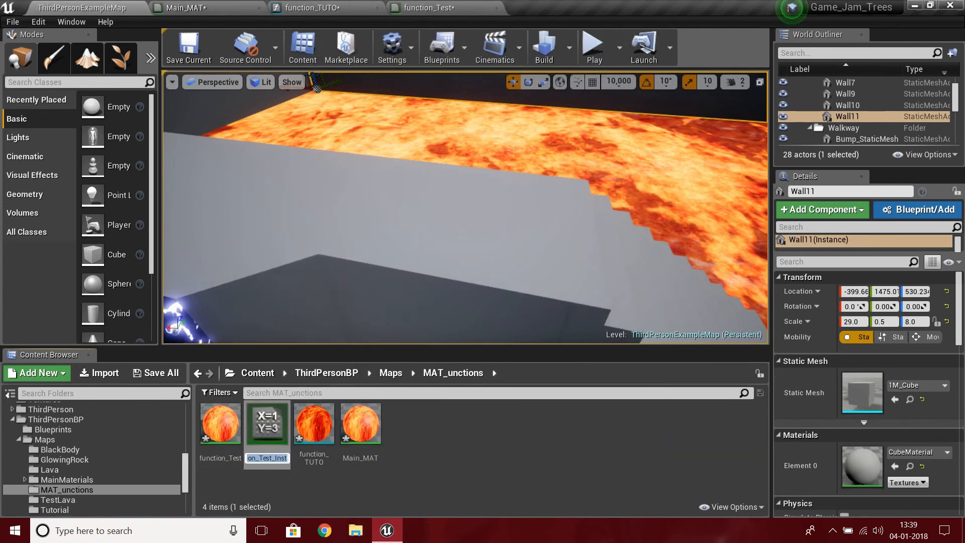
key("Return")
left_click_drag(267, 426, 369, 226)
right_click_drag(370, 226, 171, 307)
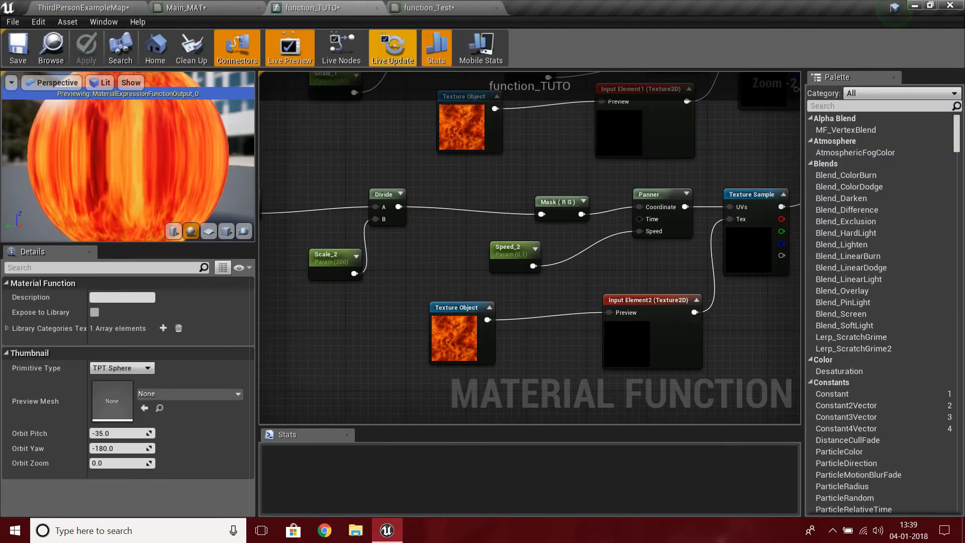
Open function_Test_Inst and float its editor window over the level editor, with the lava block in view
scroll(547, 197, "down", 2)
right_click_drag(546, 197, 610, 280)
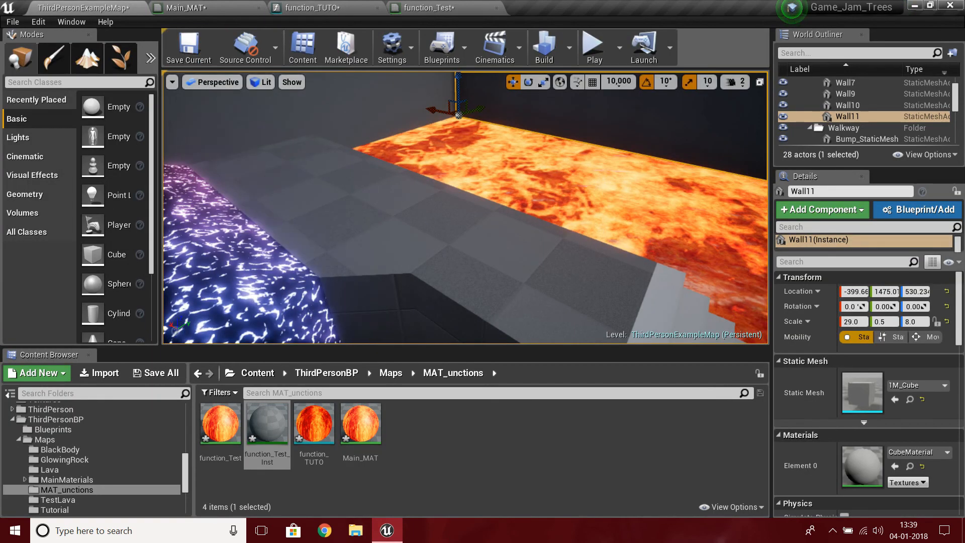
double_click(266, 424)
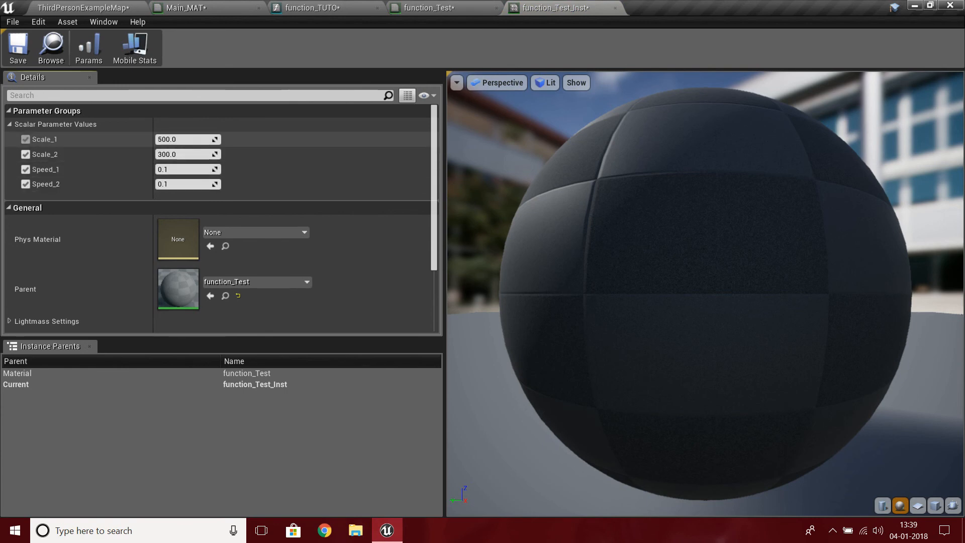
scroll(75, 141, "down", 3)
left_click(83, 8)
right_click_drag(452, 211, 405, 312)
left_click_drag(563, 8, 789, 181)
scroll(830, 307, "up", 3)
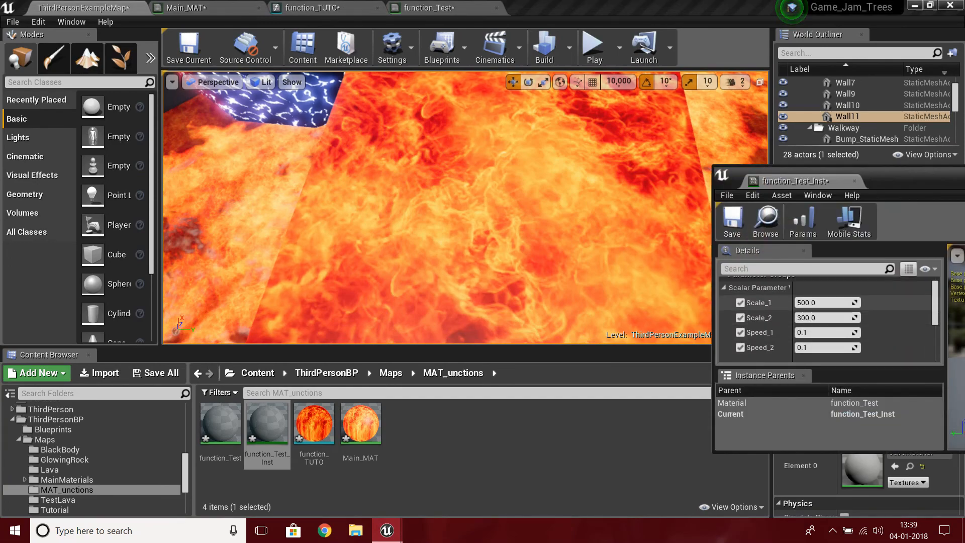
Try Scale_1 at about 240, Scale_2 at about 102, Speed_1 at about 9.3 and Speed_2 at about 3.9 in function_Test_Inst
left_click_drag(825, 302, 805, 302)
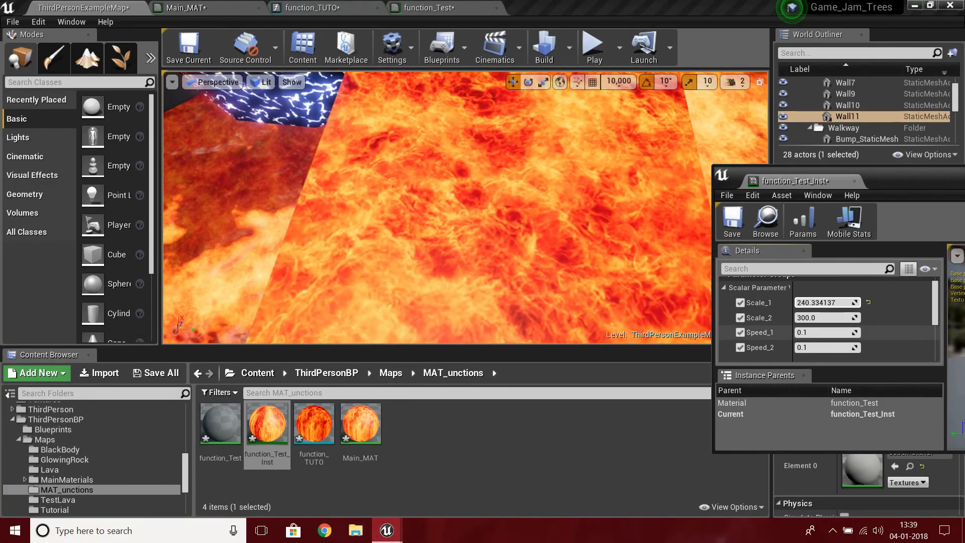
left_click_drag(824, 317, 854, 317)
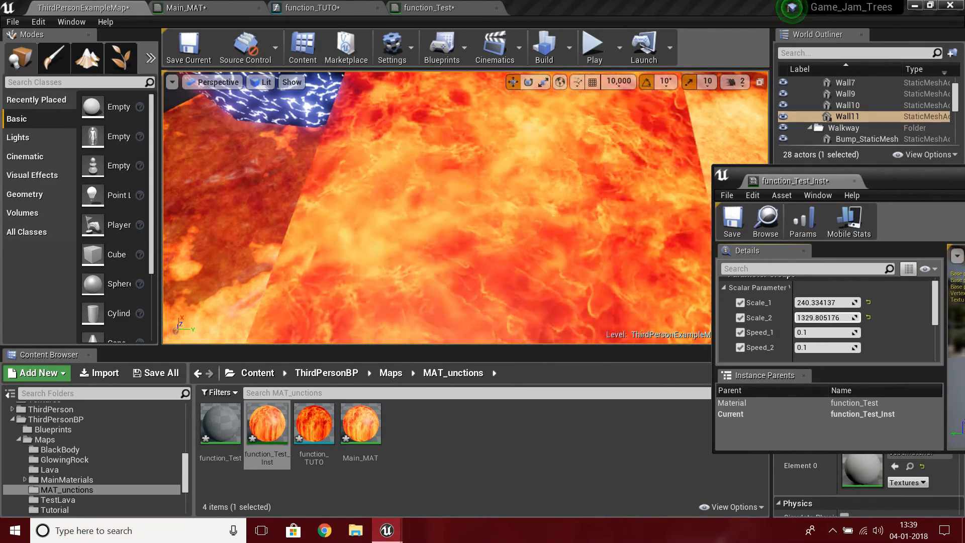
left_click_drag(825, 317, 839, 332)
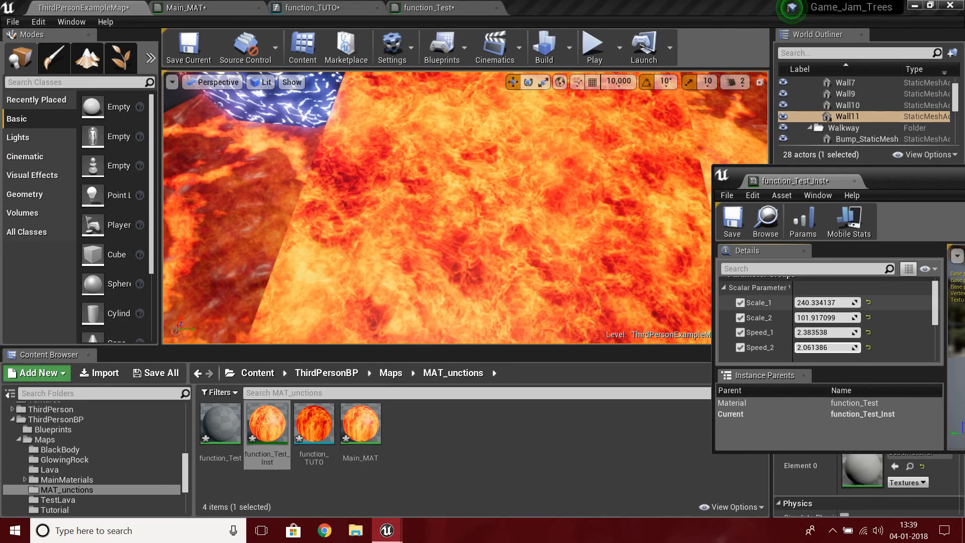
mouse_move(824, 347)
left_mouse_down()
mouse_move(837, 348)
mouse_move(815, 333)
left_mouse_up()
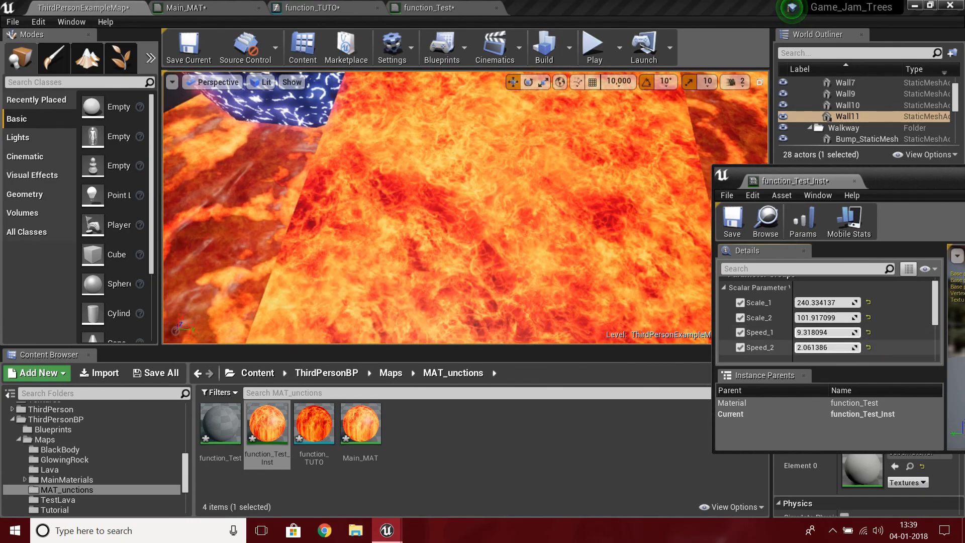
left_click_drag(824, 347, 838, 346)
right_click_drag(563, 231, 397, 222)
Reset Speed_1, Speed_2, Scale_2 and Scale_1 of function_Test_Inst to their default values
left_click(868, 333)
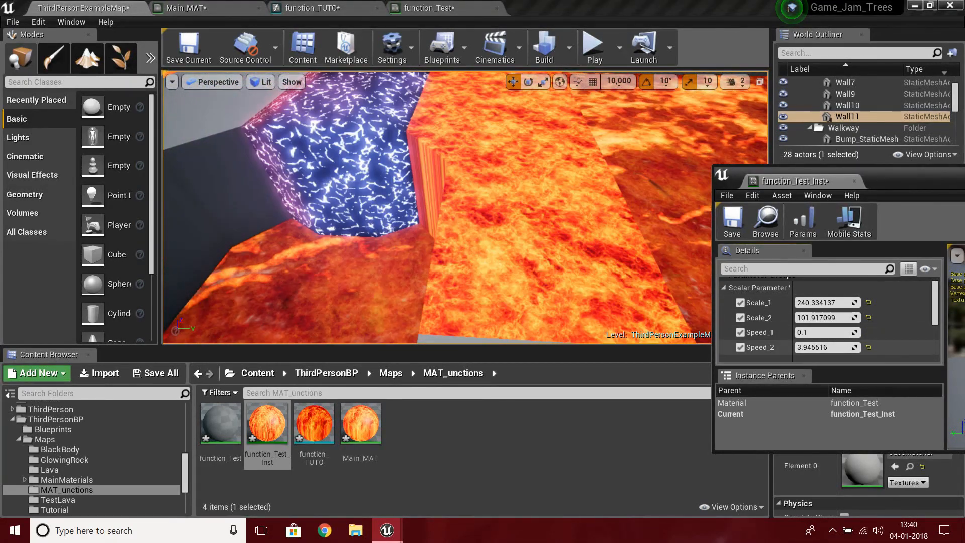
left_click(868, 348)
left_click(869, 317)
left_click(869, 302)
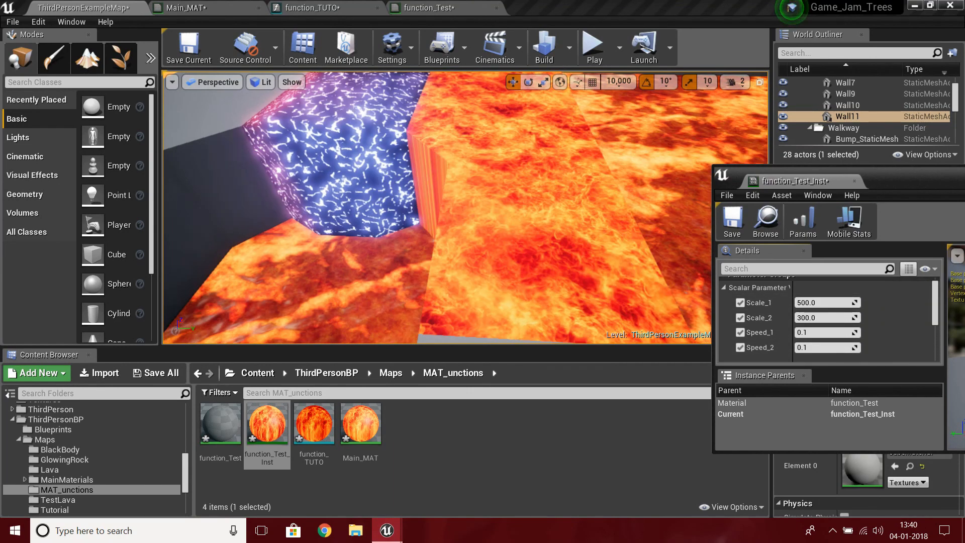
Dock the function_Test_Inst editor back among the main window's tabs and return to the level to view the lava block
left_click_drag(810, 182, 539, 9)
left_click(84, 8)
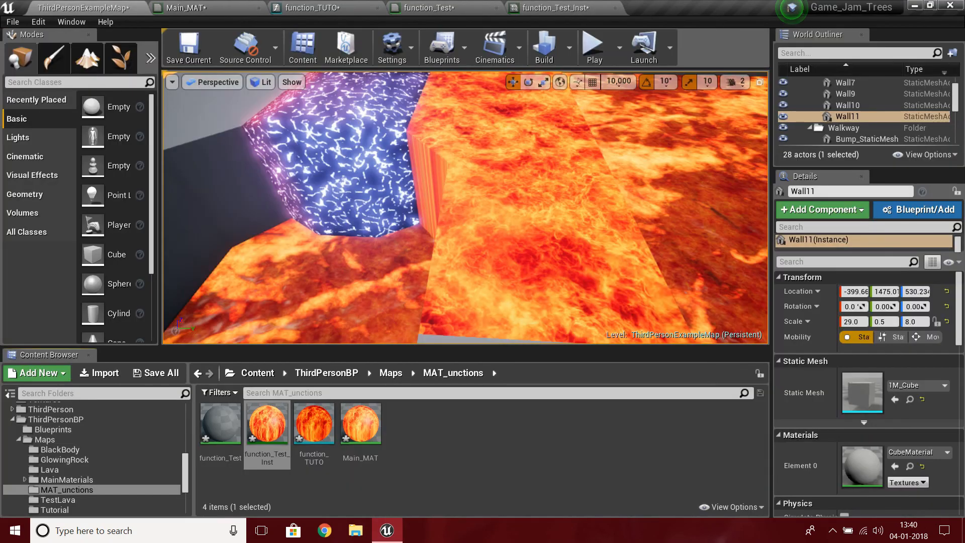
right_click_drag(465, 208, 470, 282)
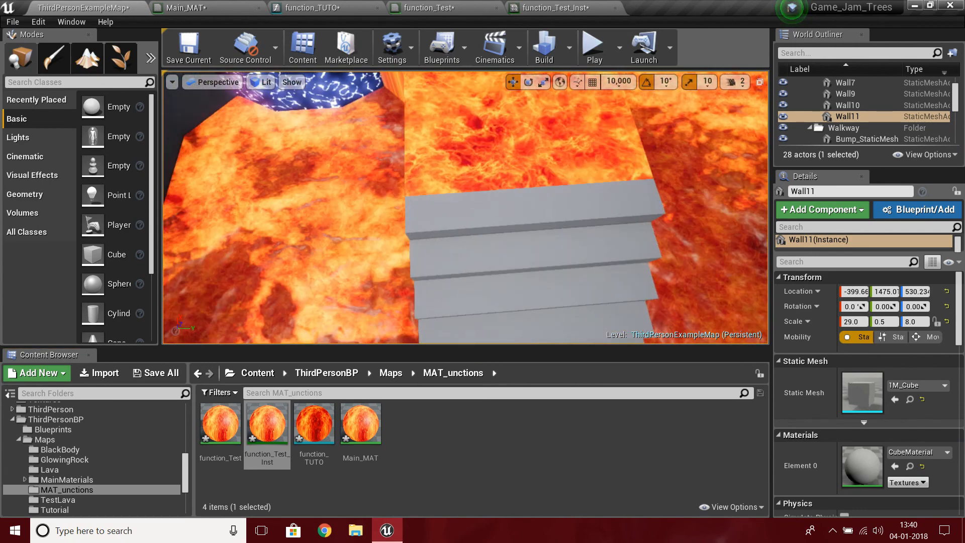